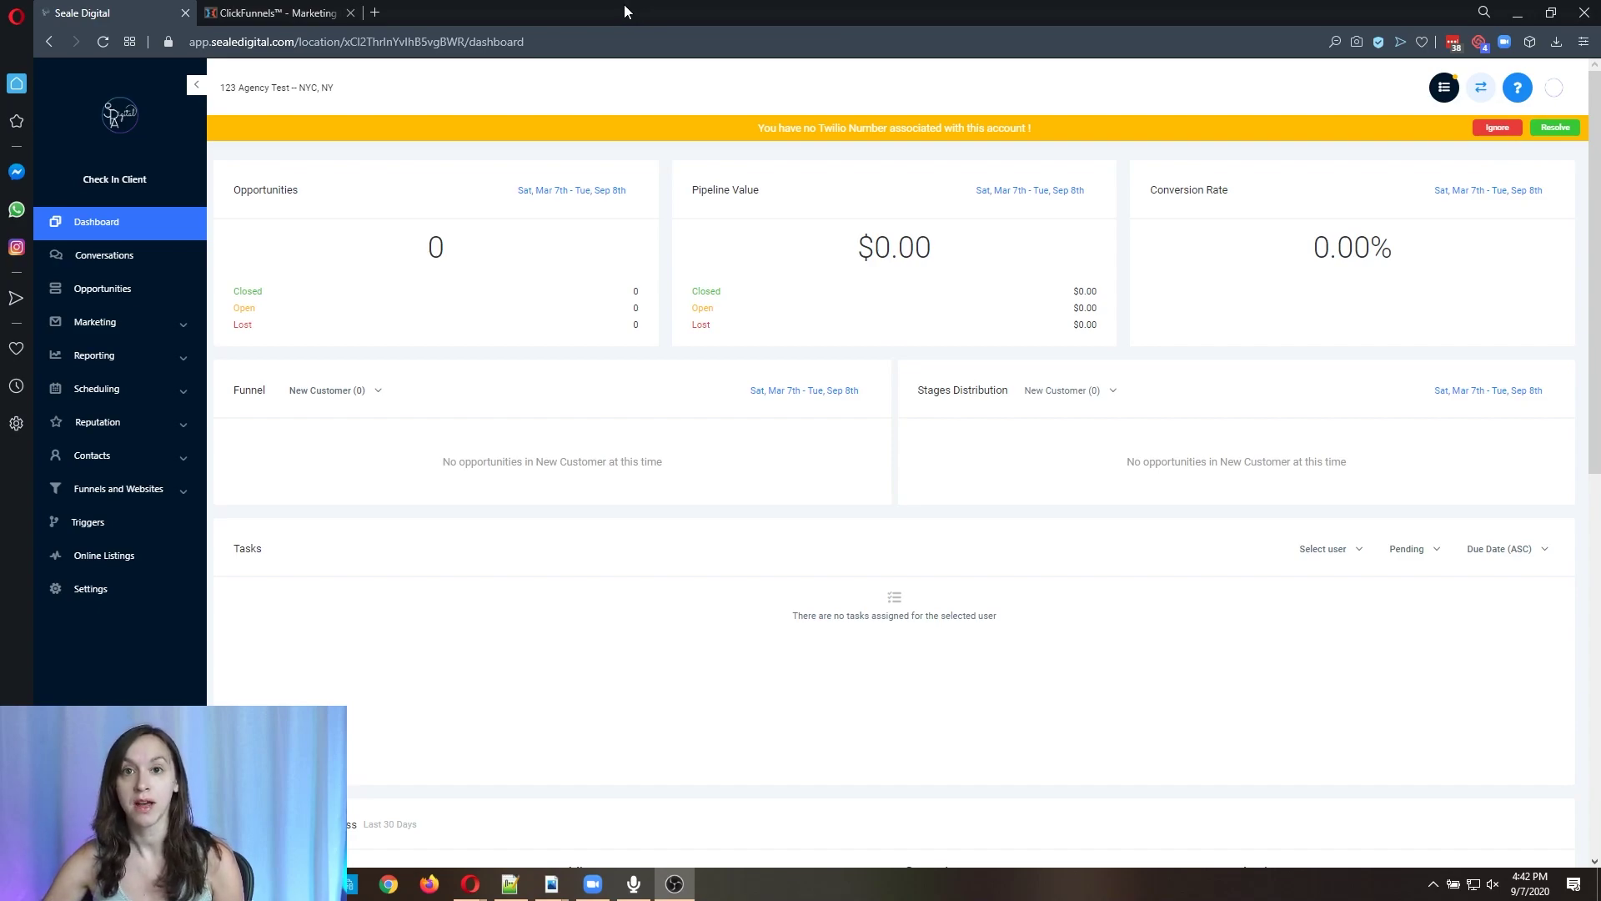
Copy the Optin 1 page address from the ClickFunnels VSL Funnel, then return to HighLevel
left_click(250, 13)
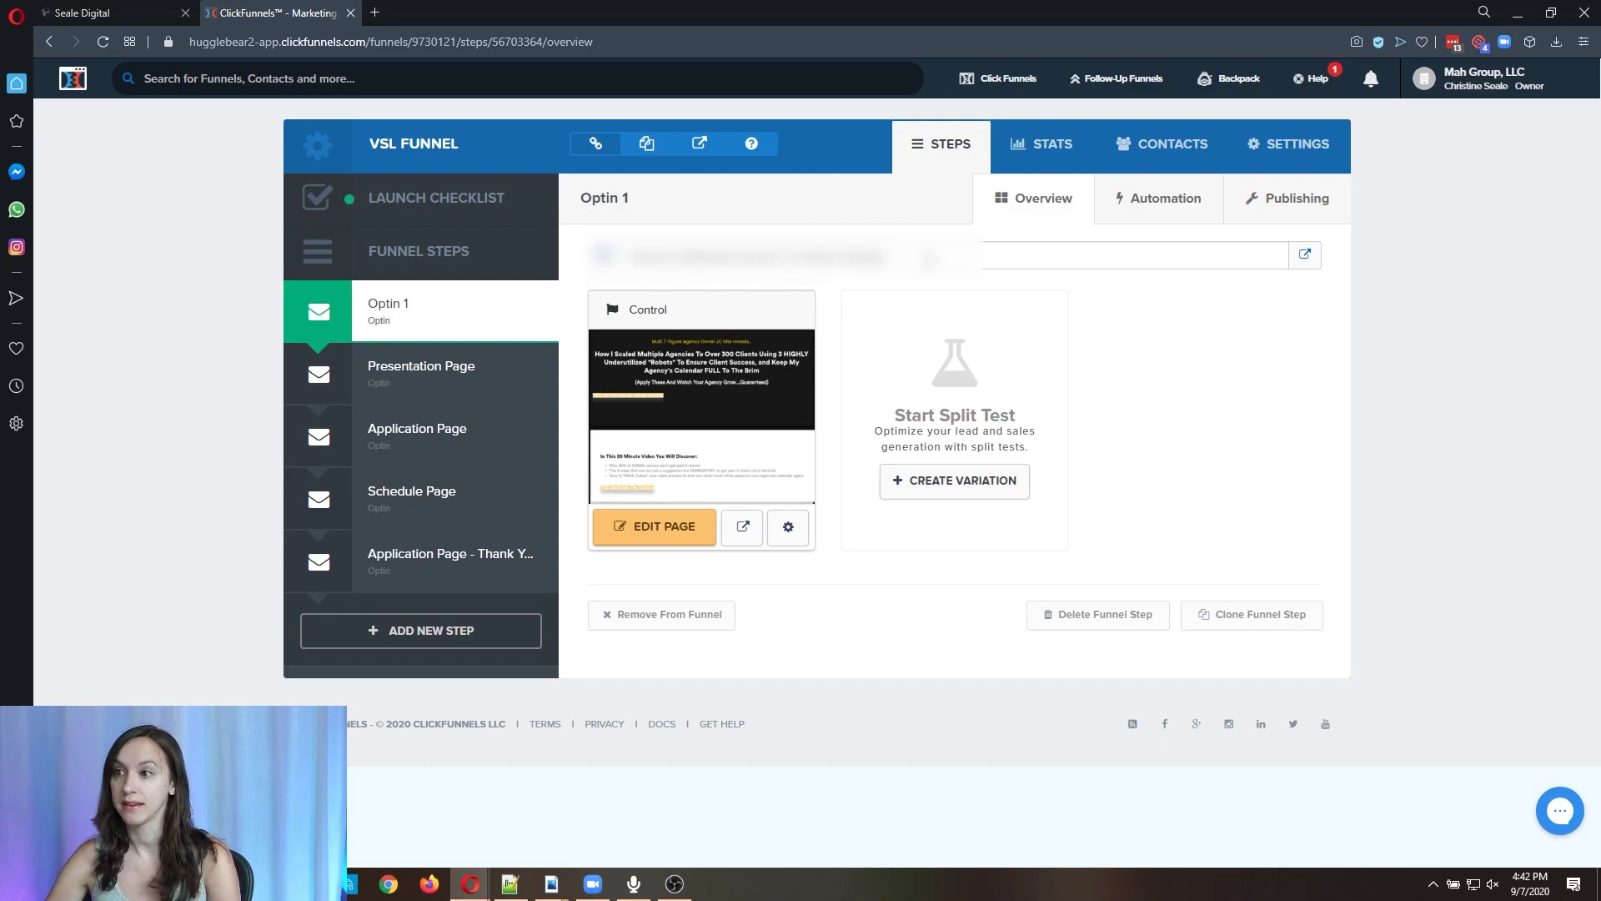
right_click(859, 277)
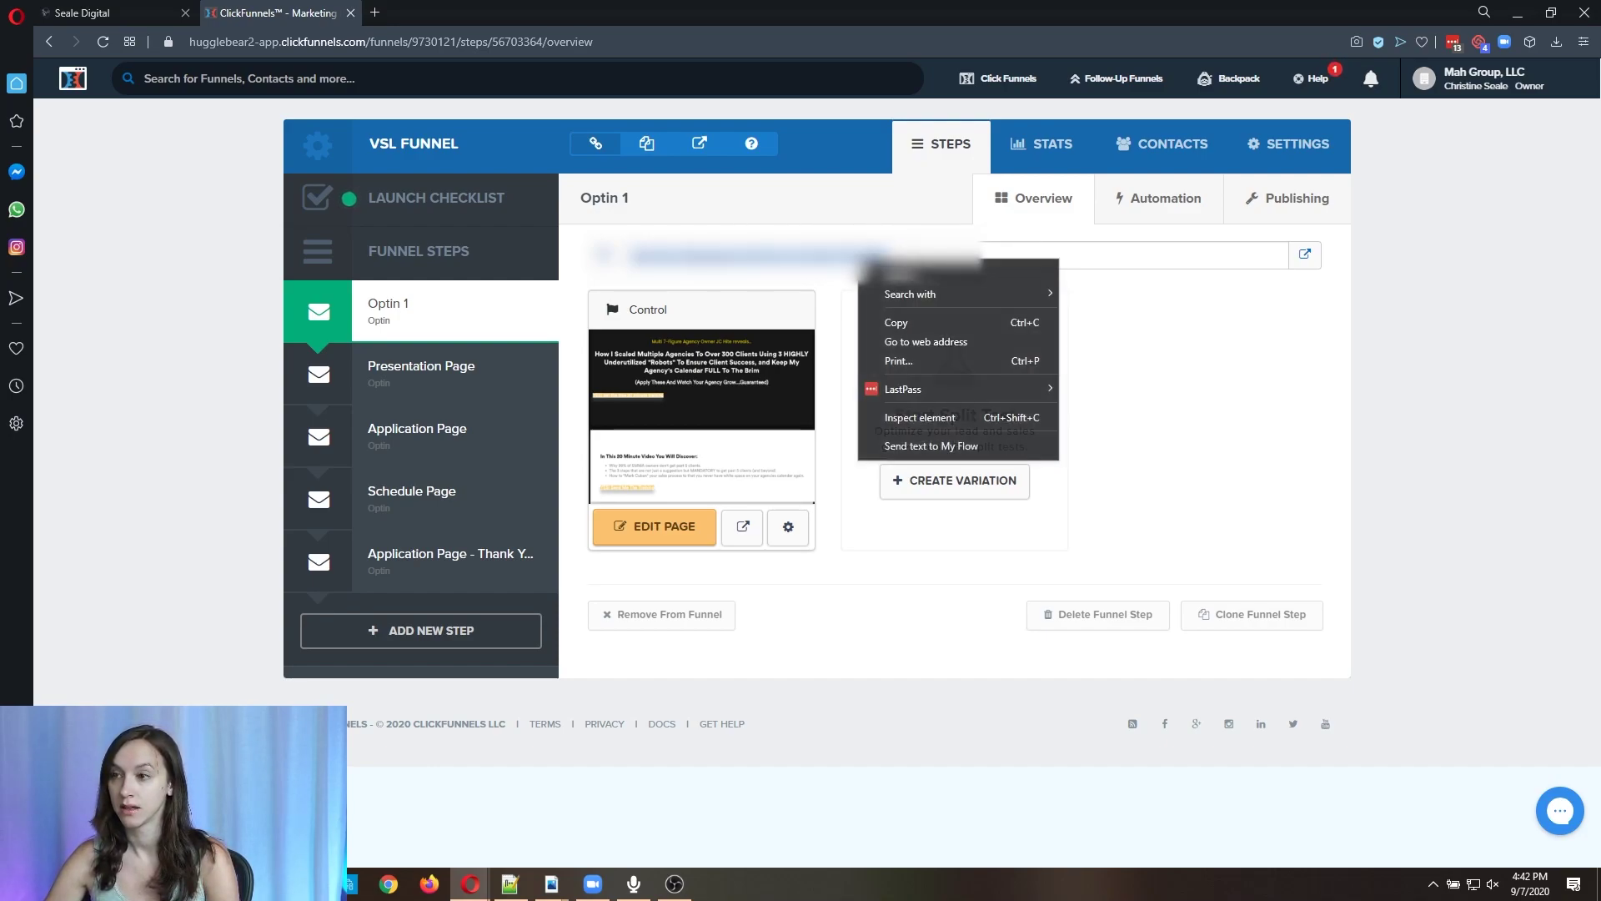
left_click(917, 331)
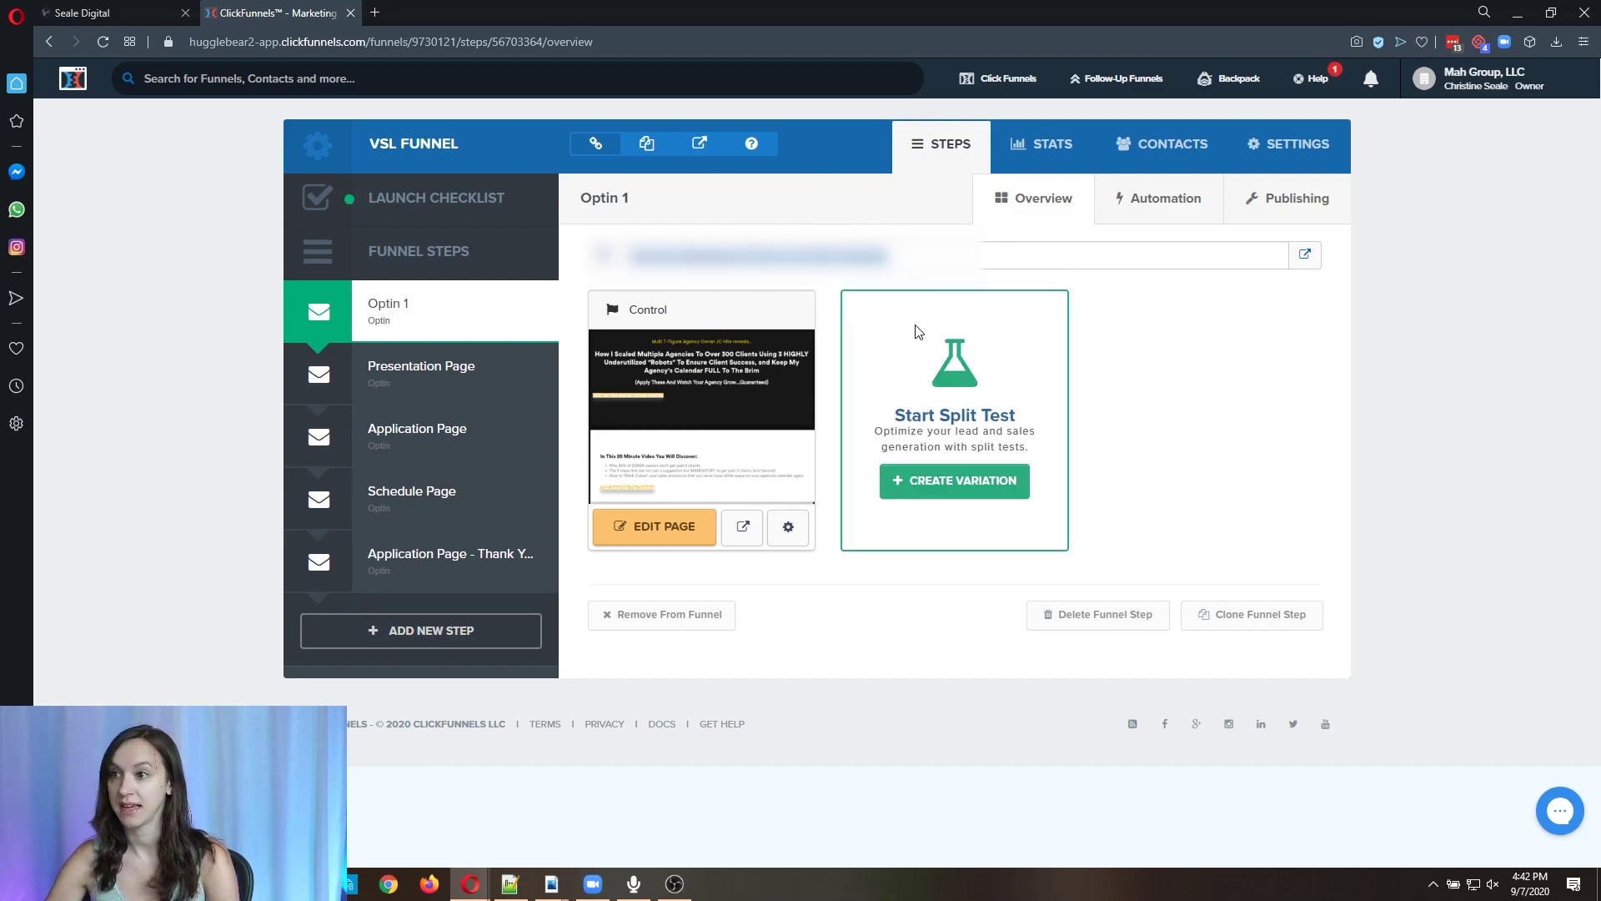
left_click(104, 10)
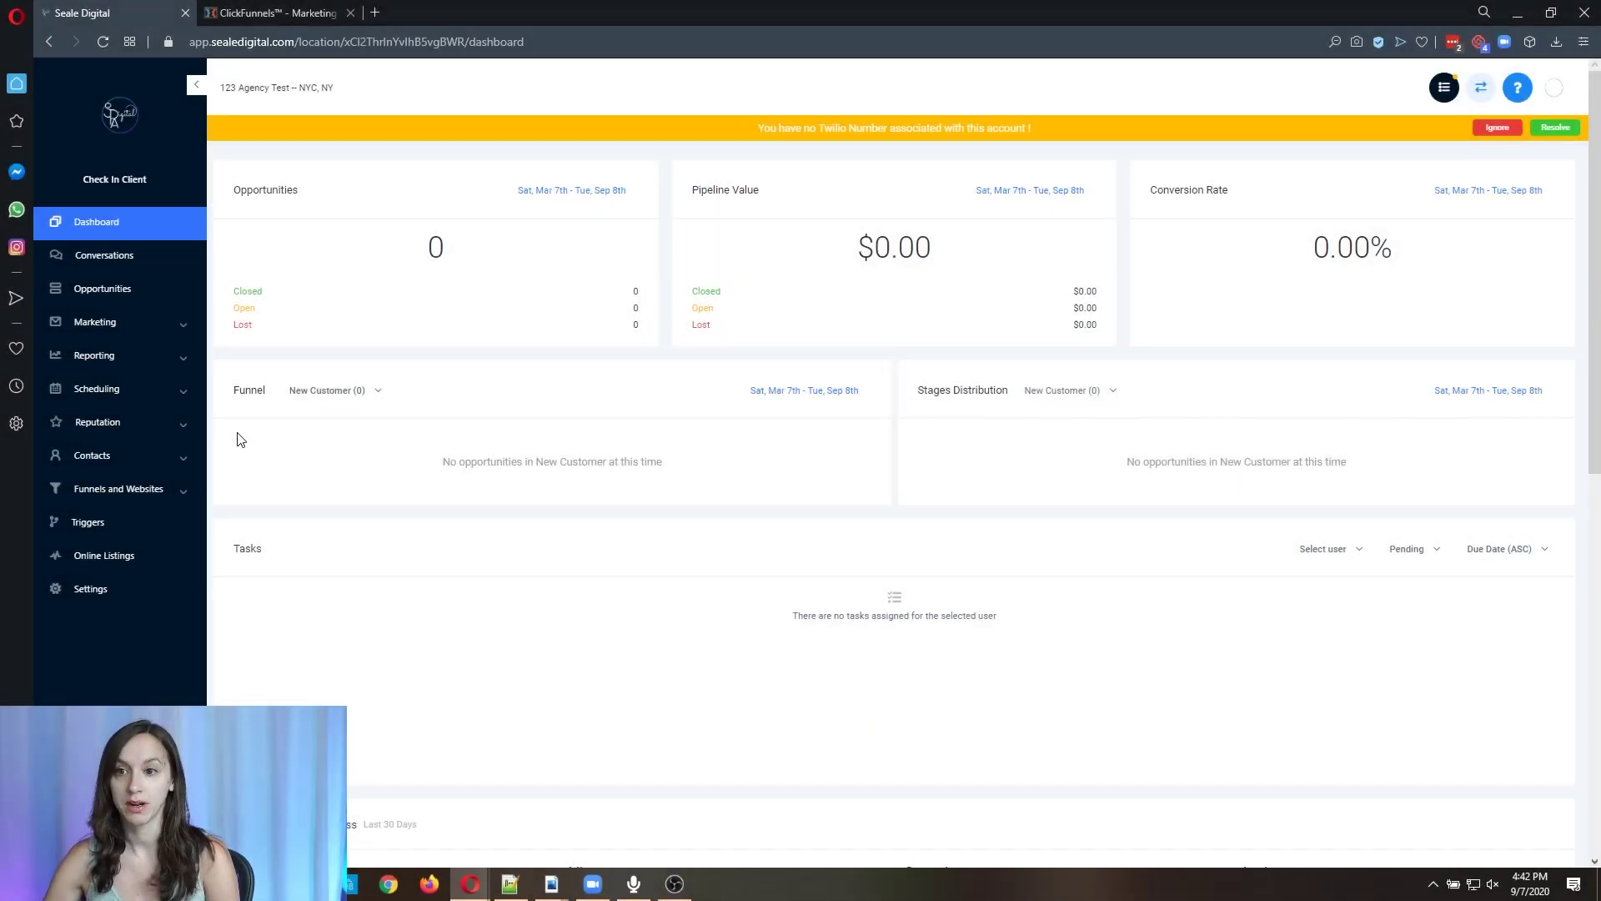
Create a new funnel named 'Christine-CF' under Funnels and Websites > Funnels
left_click(177, 491)
left_click(116, 526)
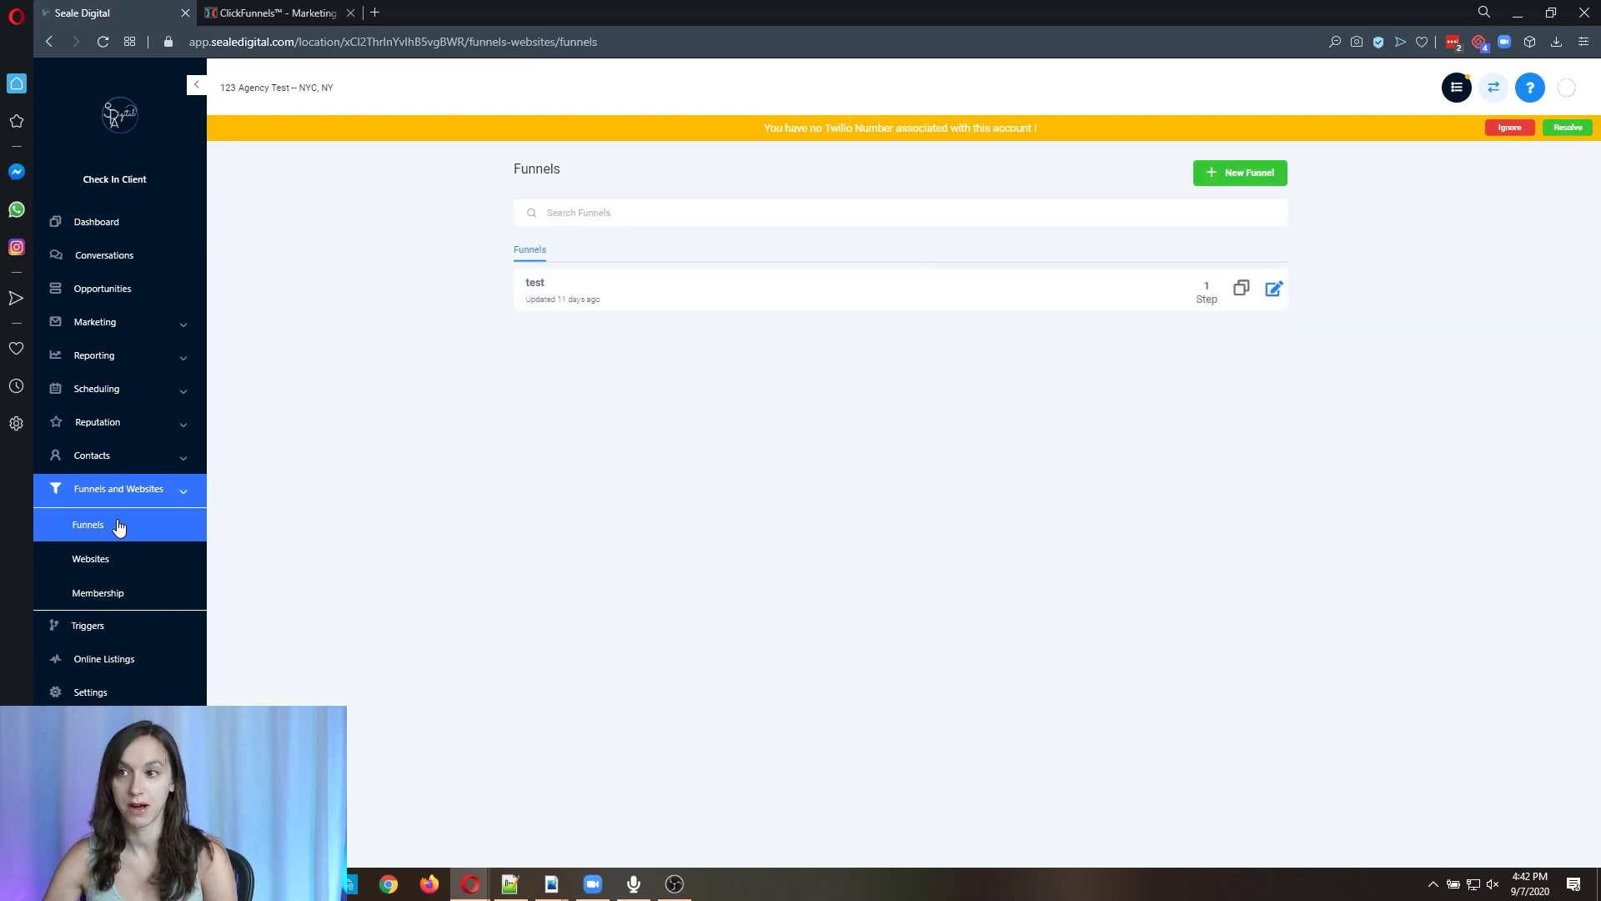
left_click(1239, 172)
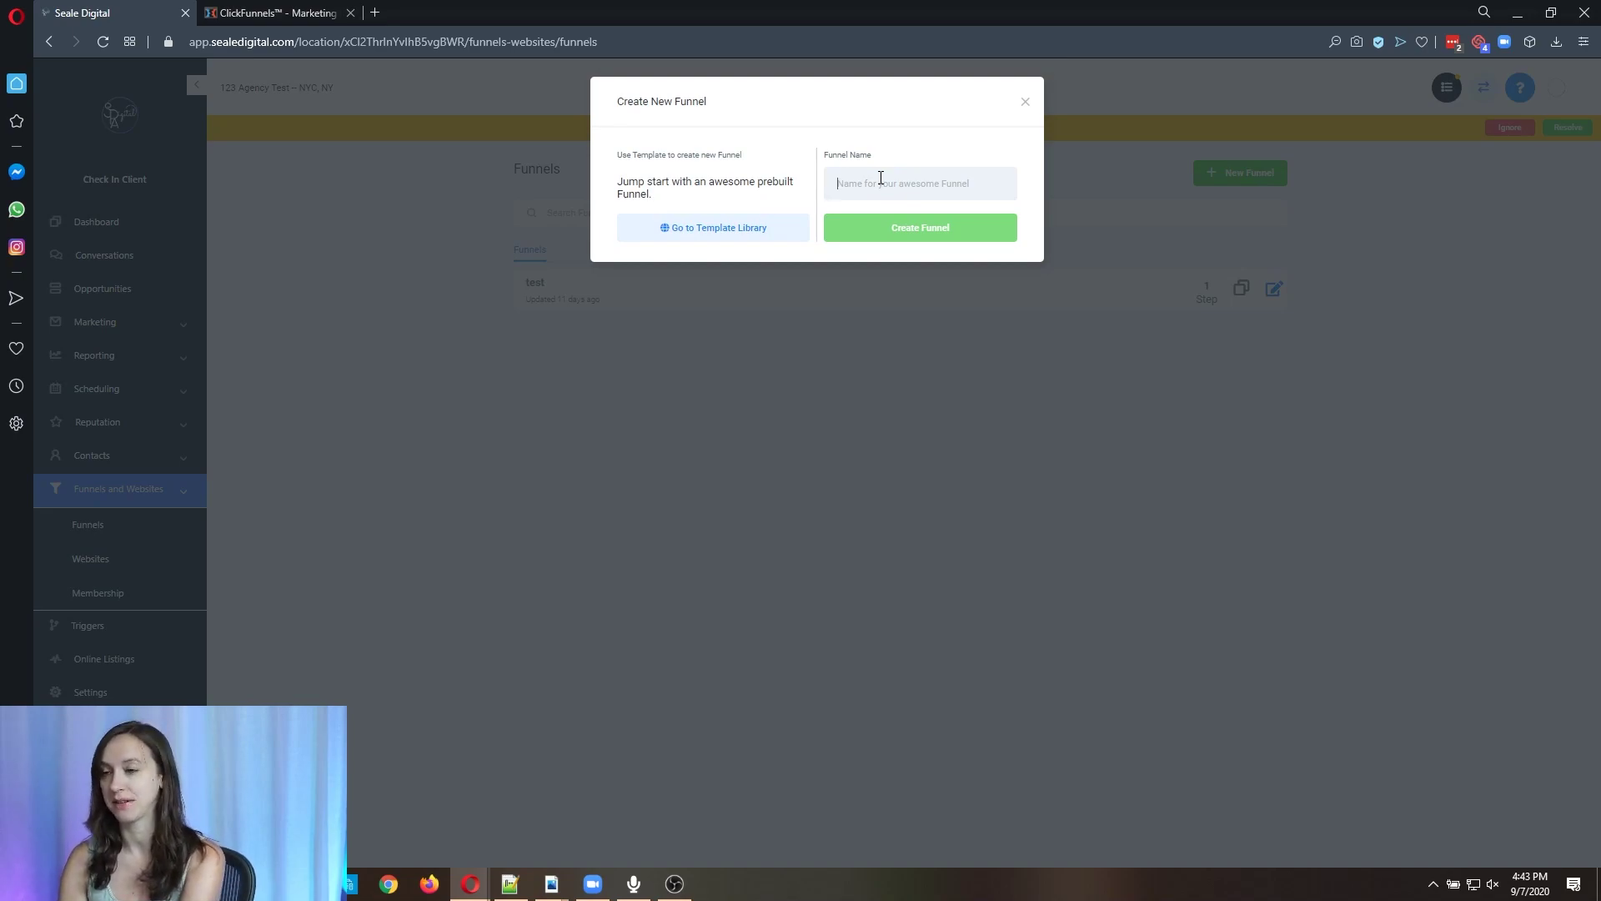
type("Christine-CF")
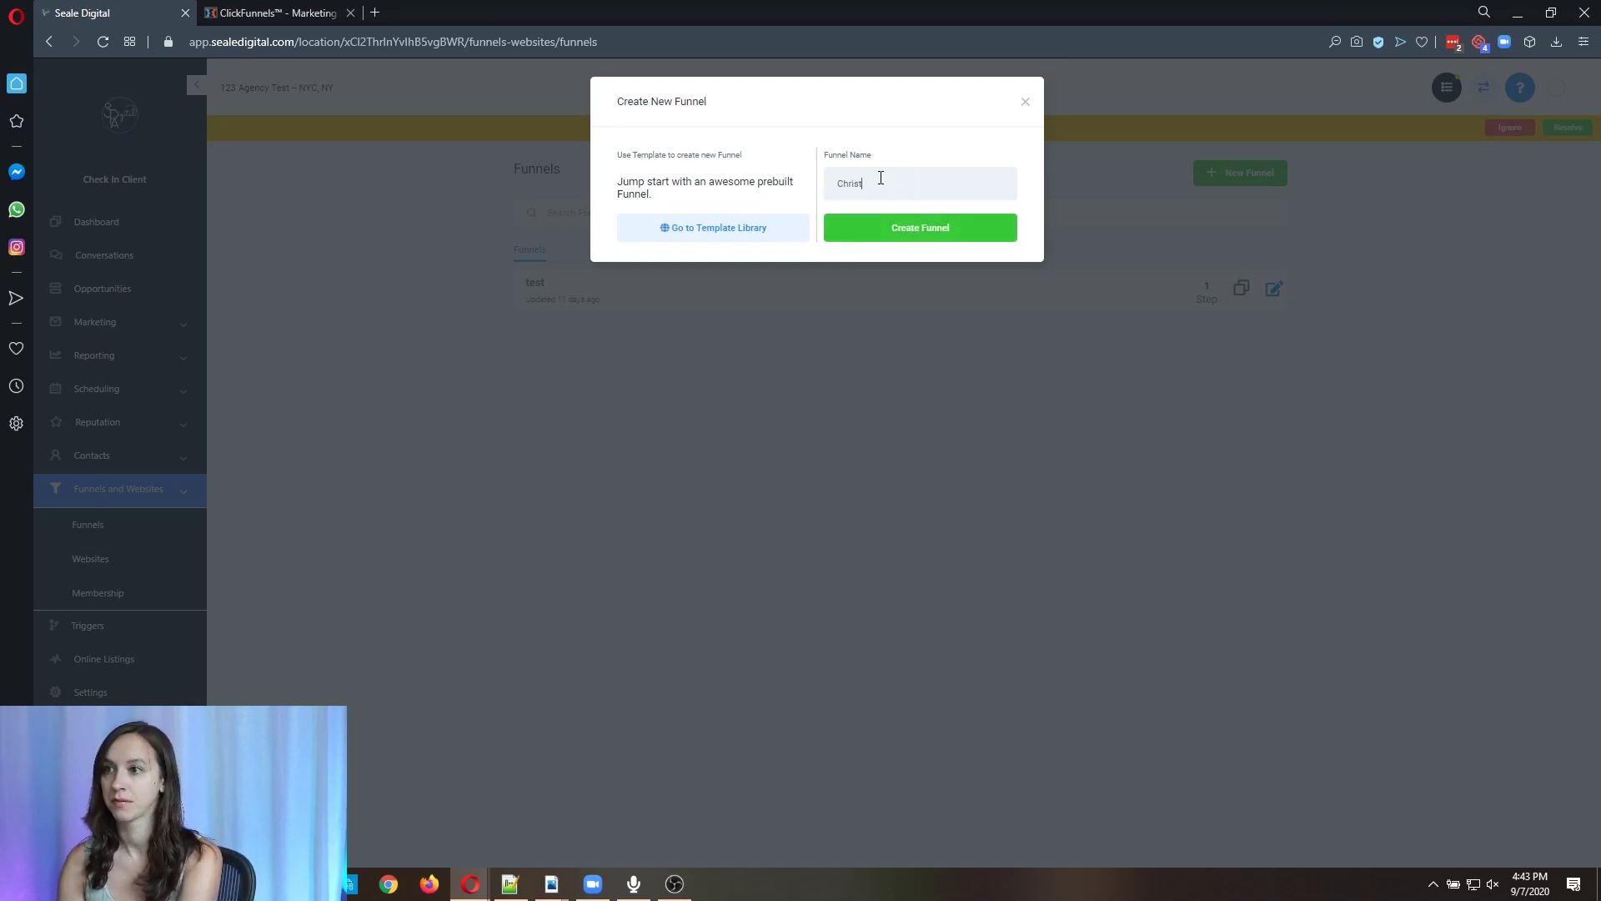
left_click(908, 240)
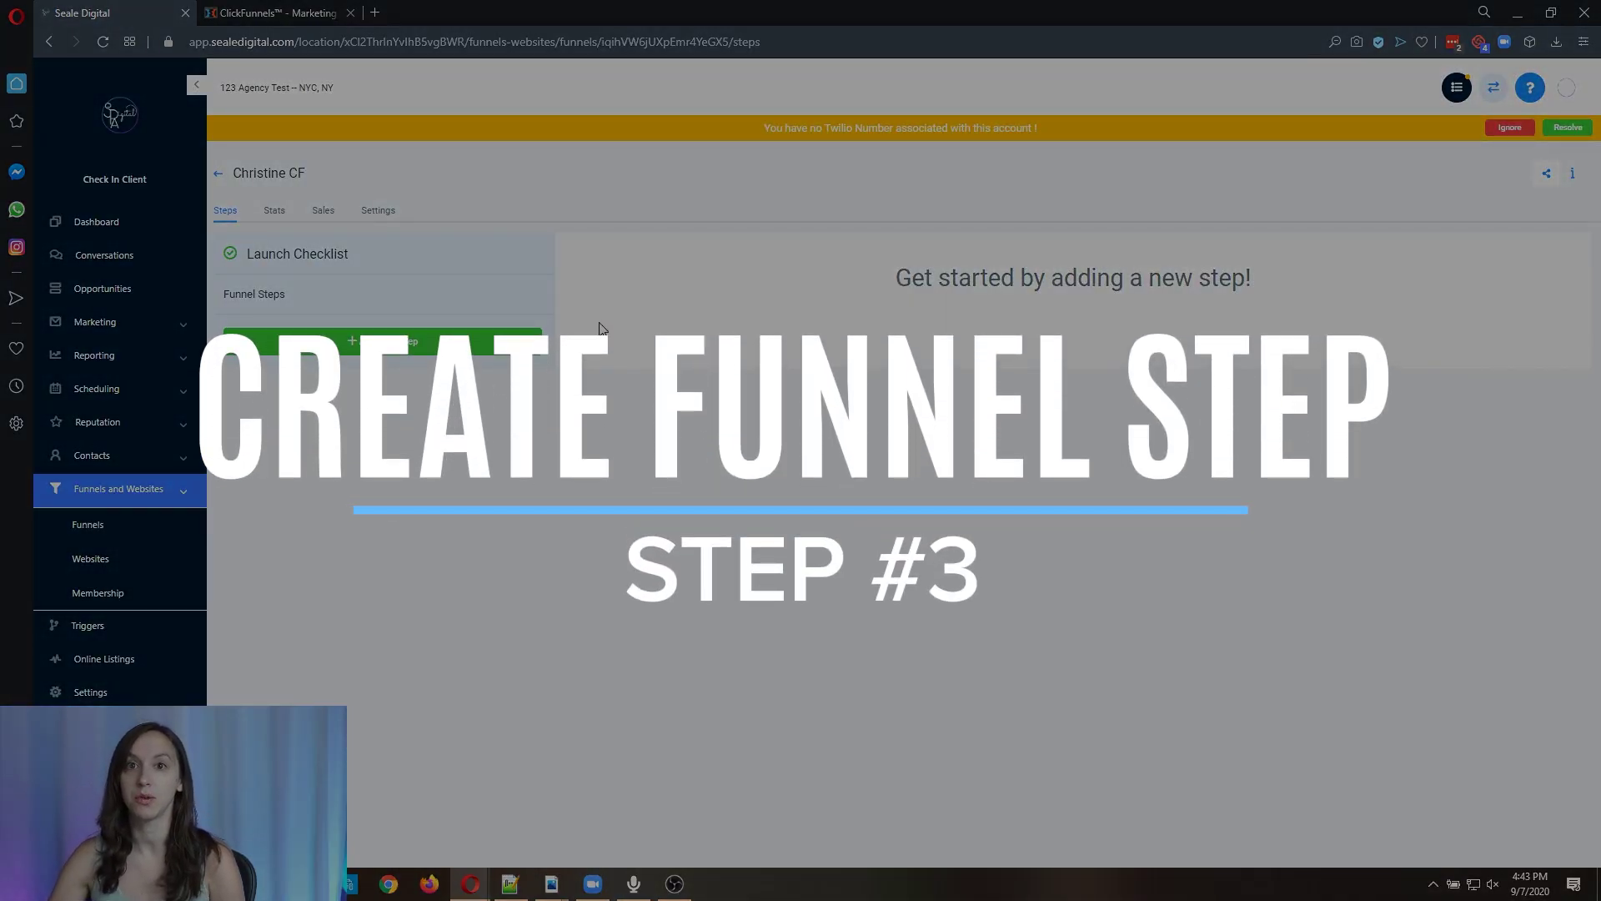
Add an Opt In step importing the pasted ClickFunnels Optin 1 address, granting asset permission
left_click(441, 342)
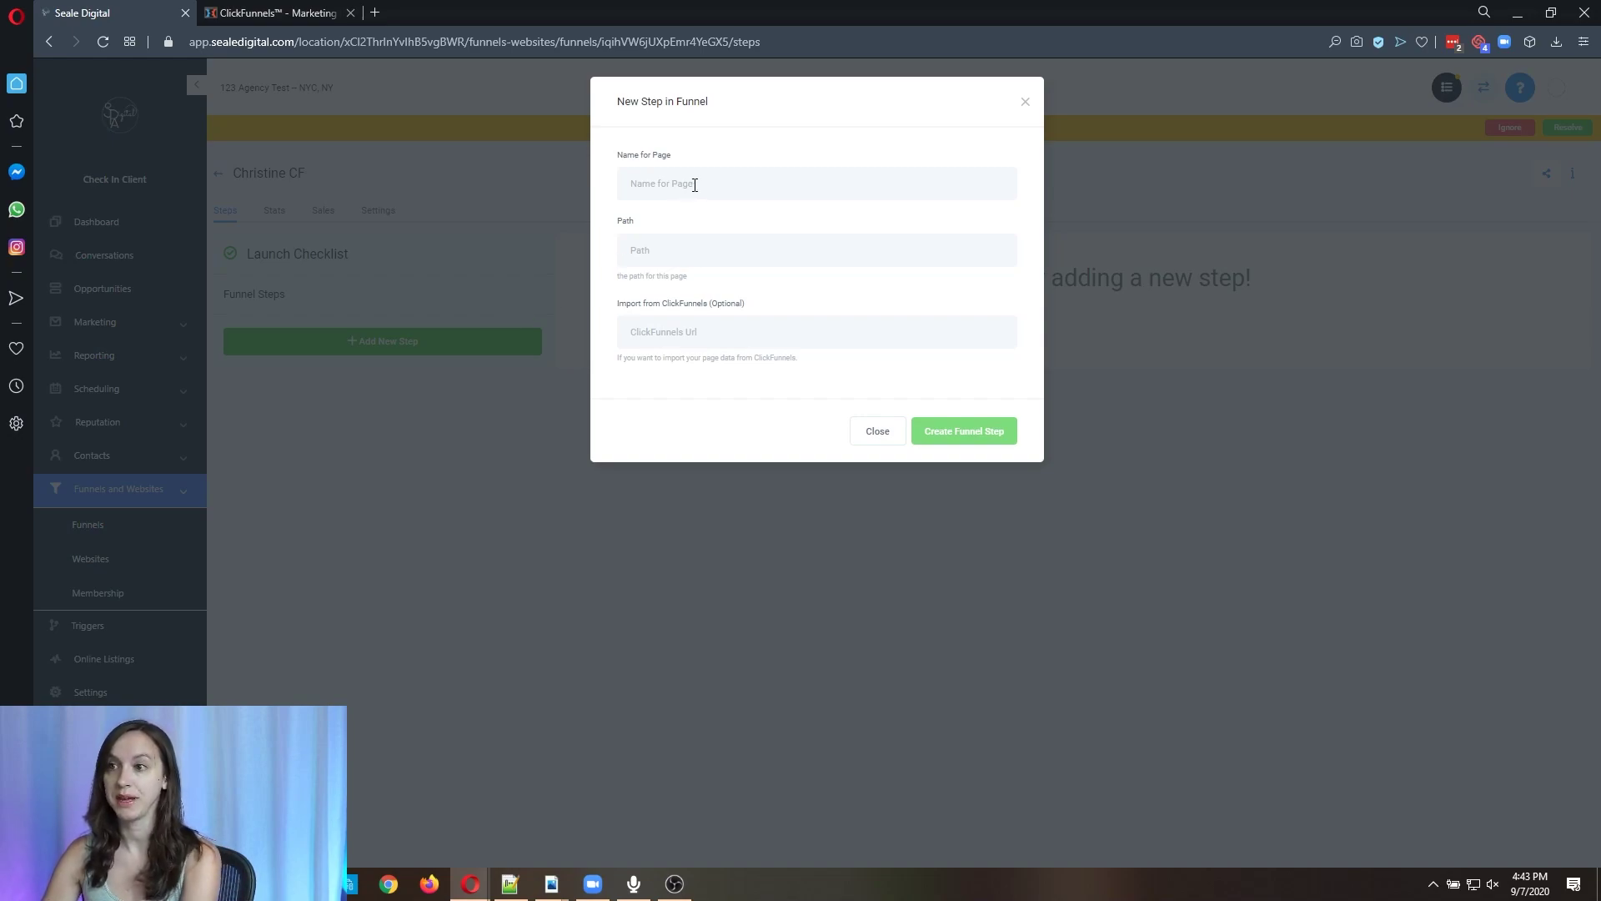
type("Opt In")
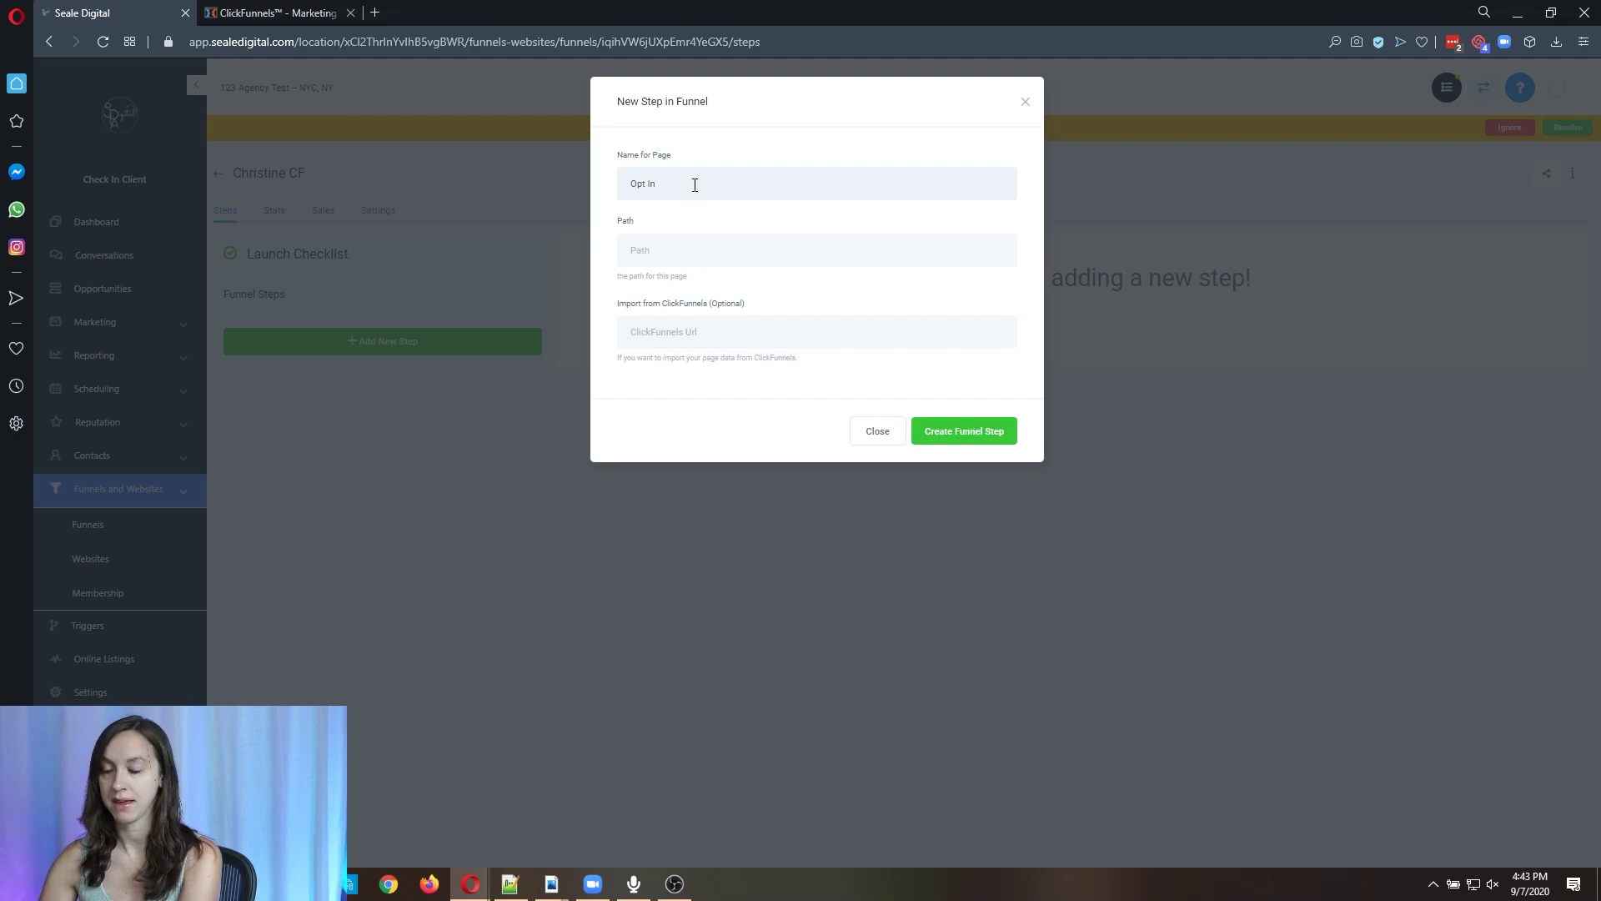
left_click(279, 12)
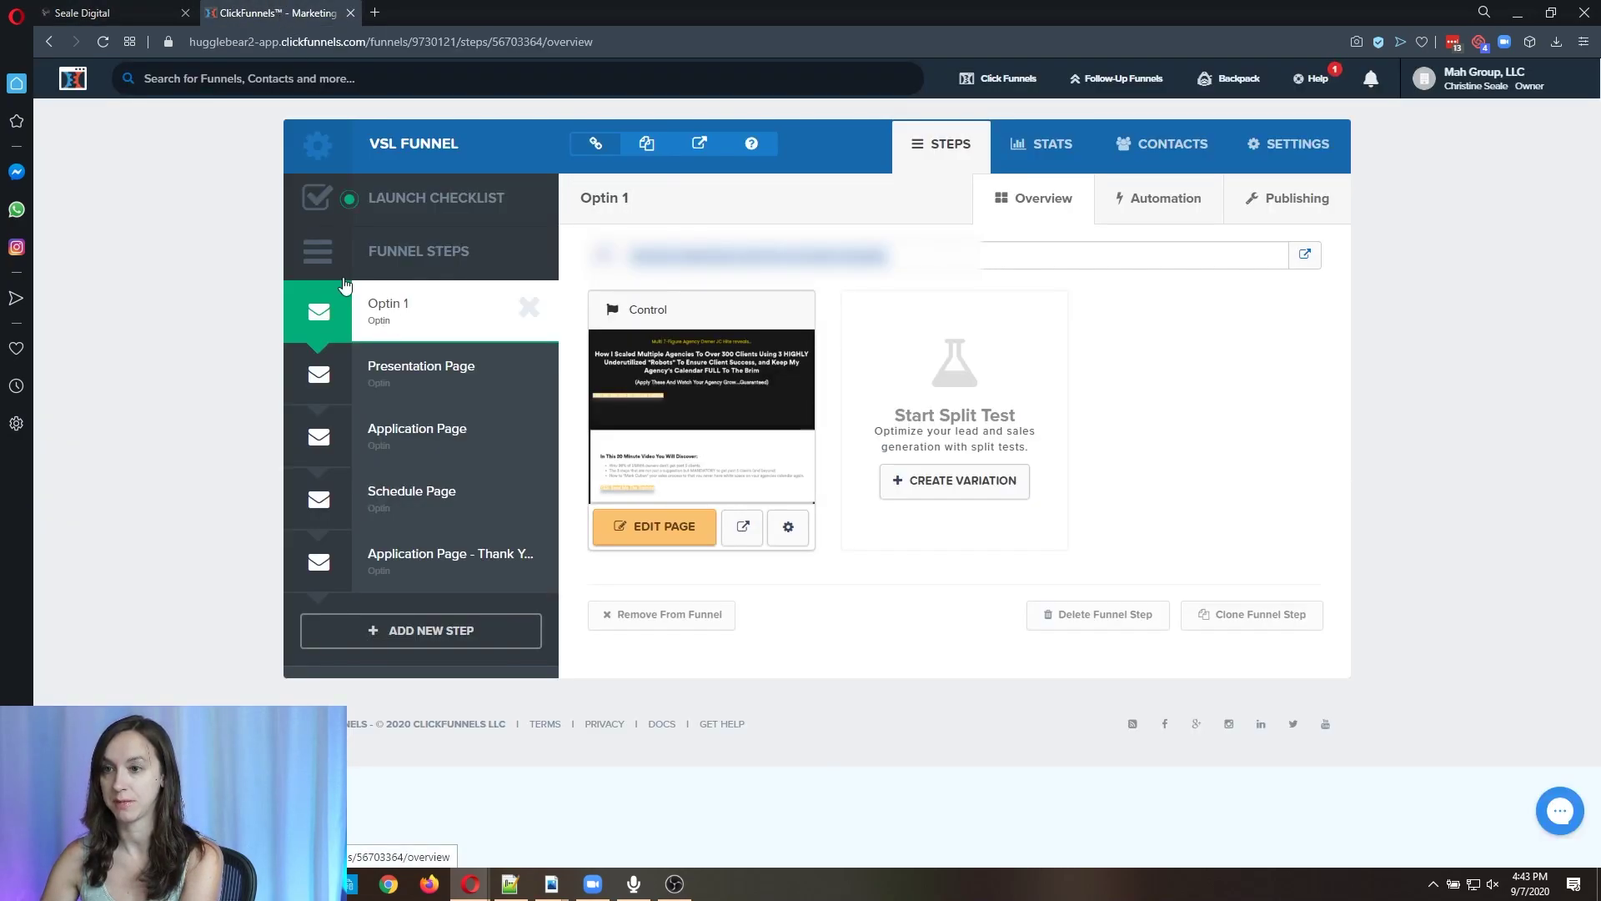
left_click(117, 13)
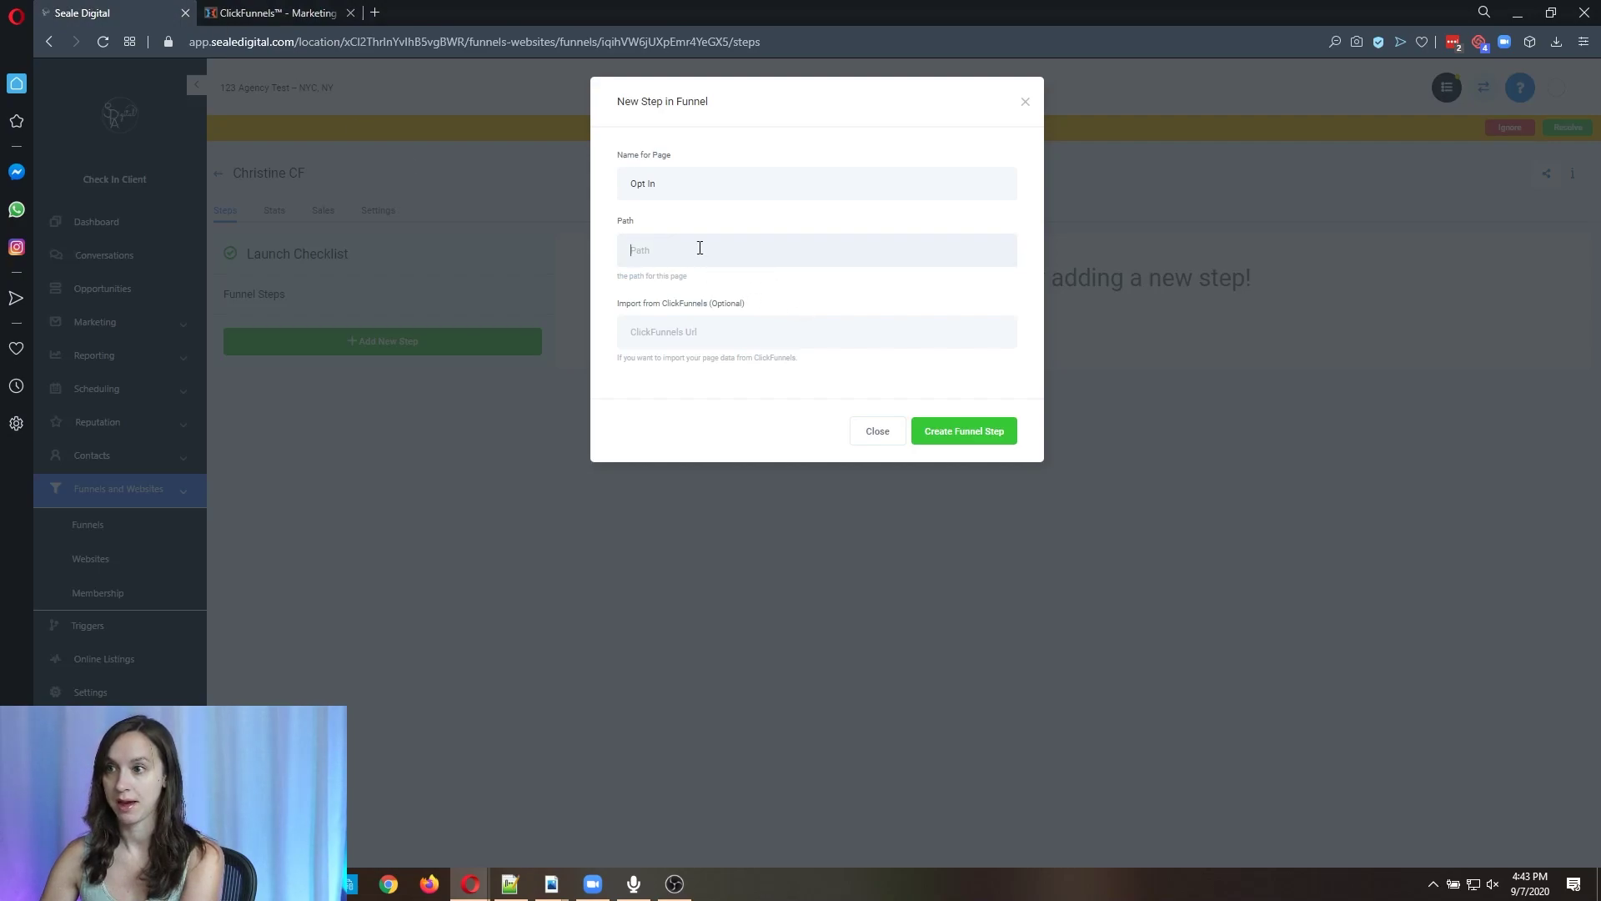
left_click(695, 332)
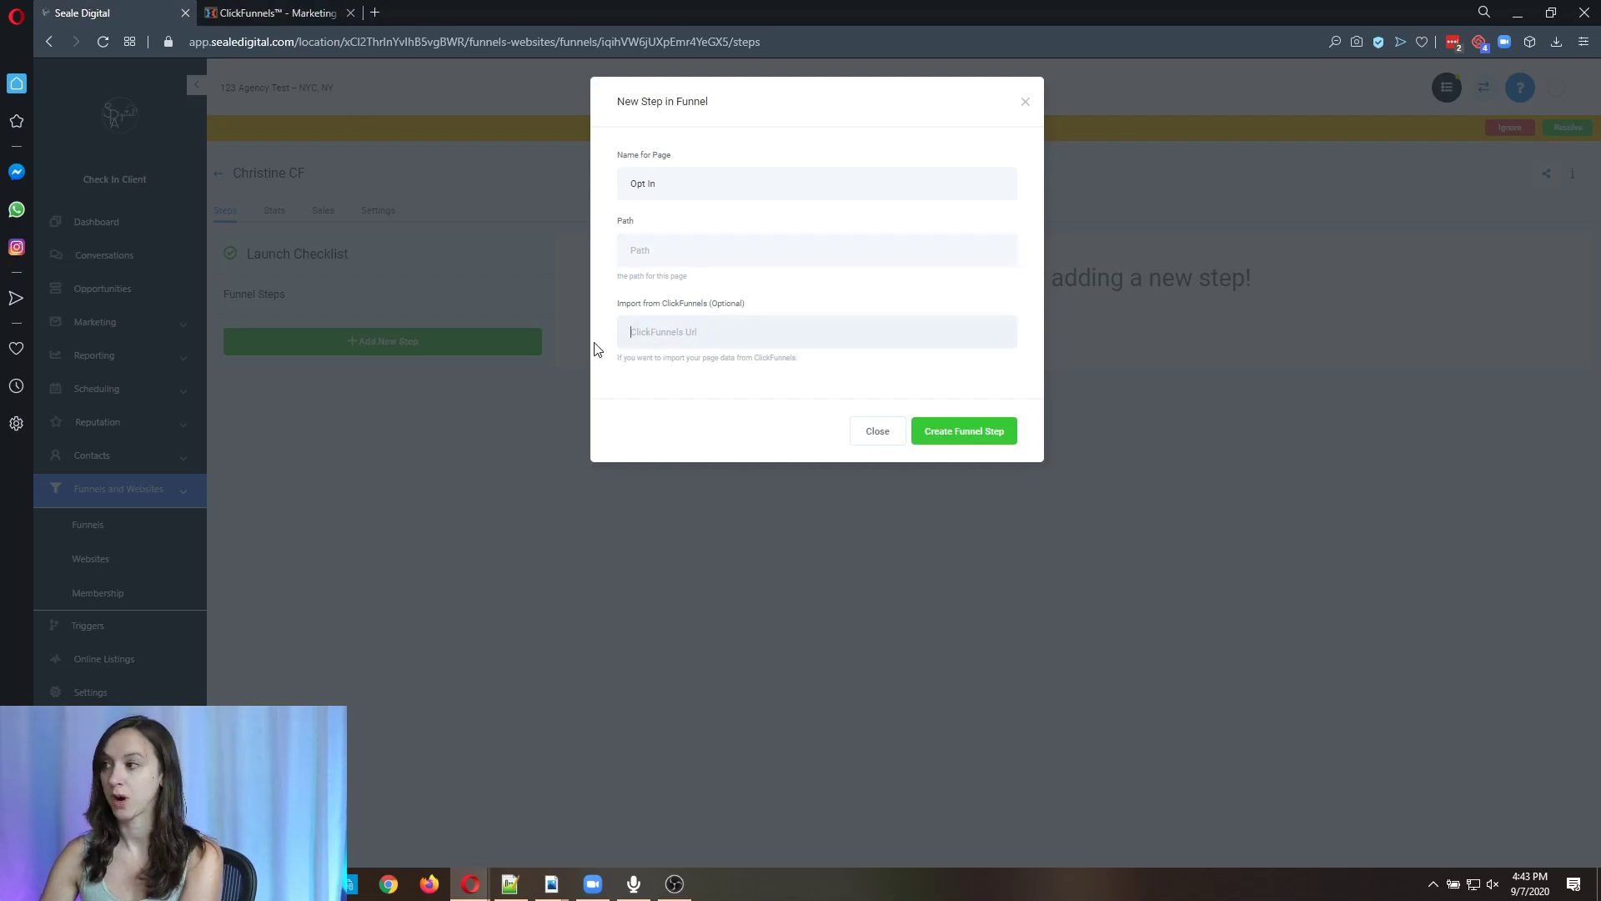
key("ctrl+v")
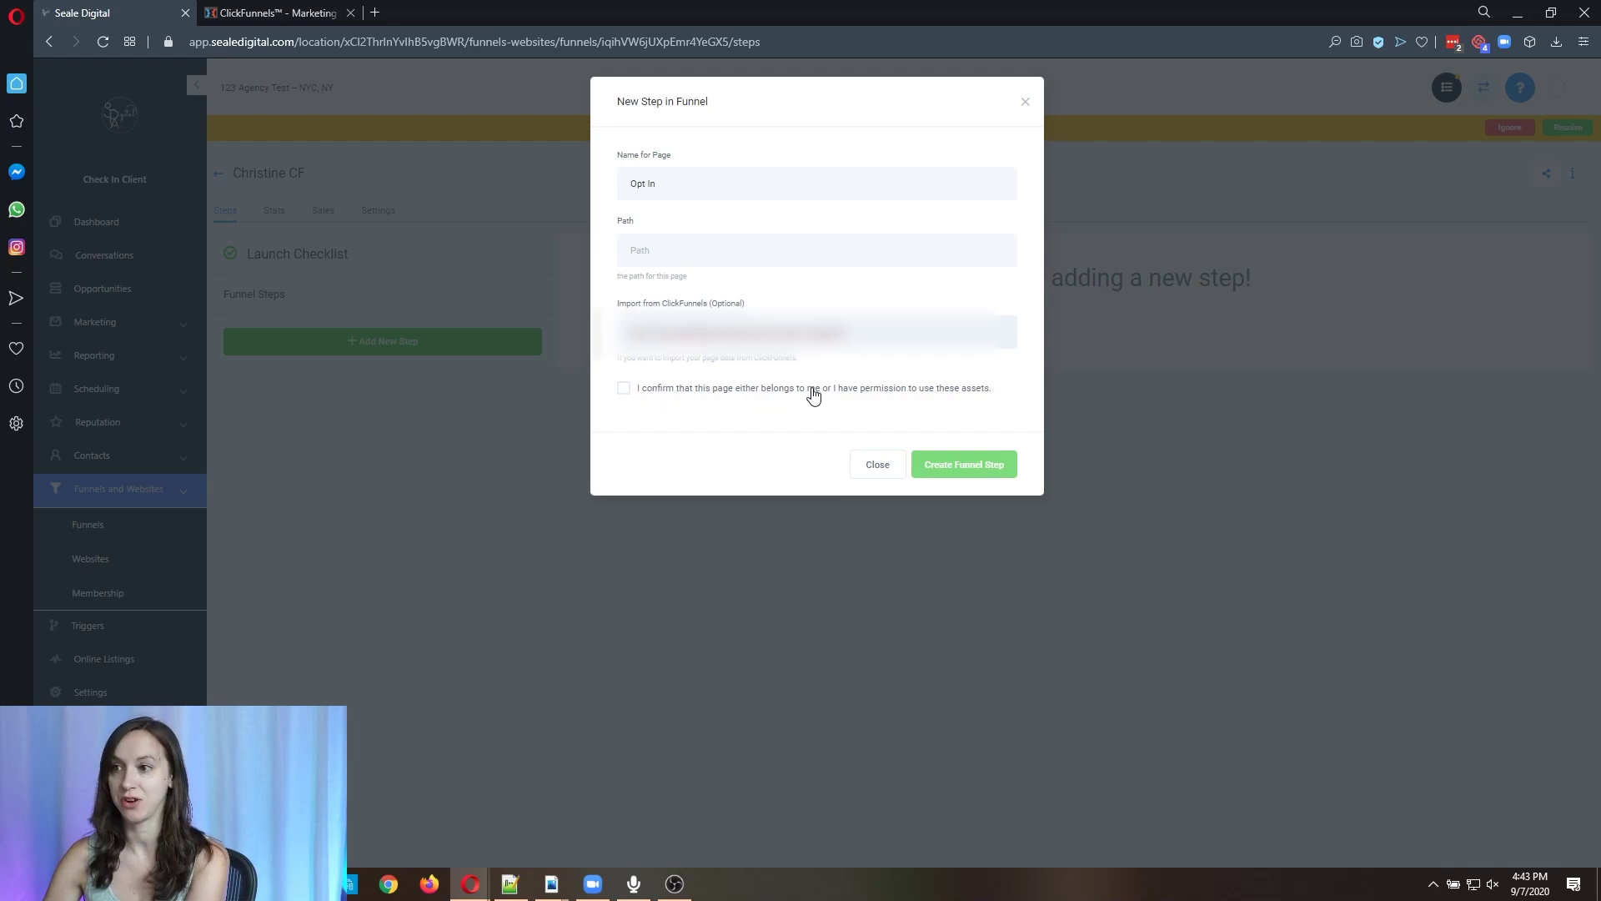
left_click(972, 396)
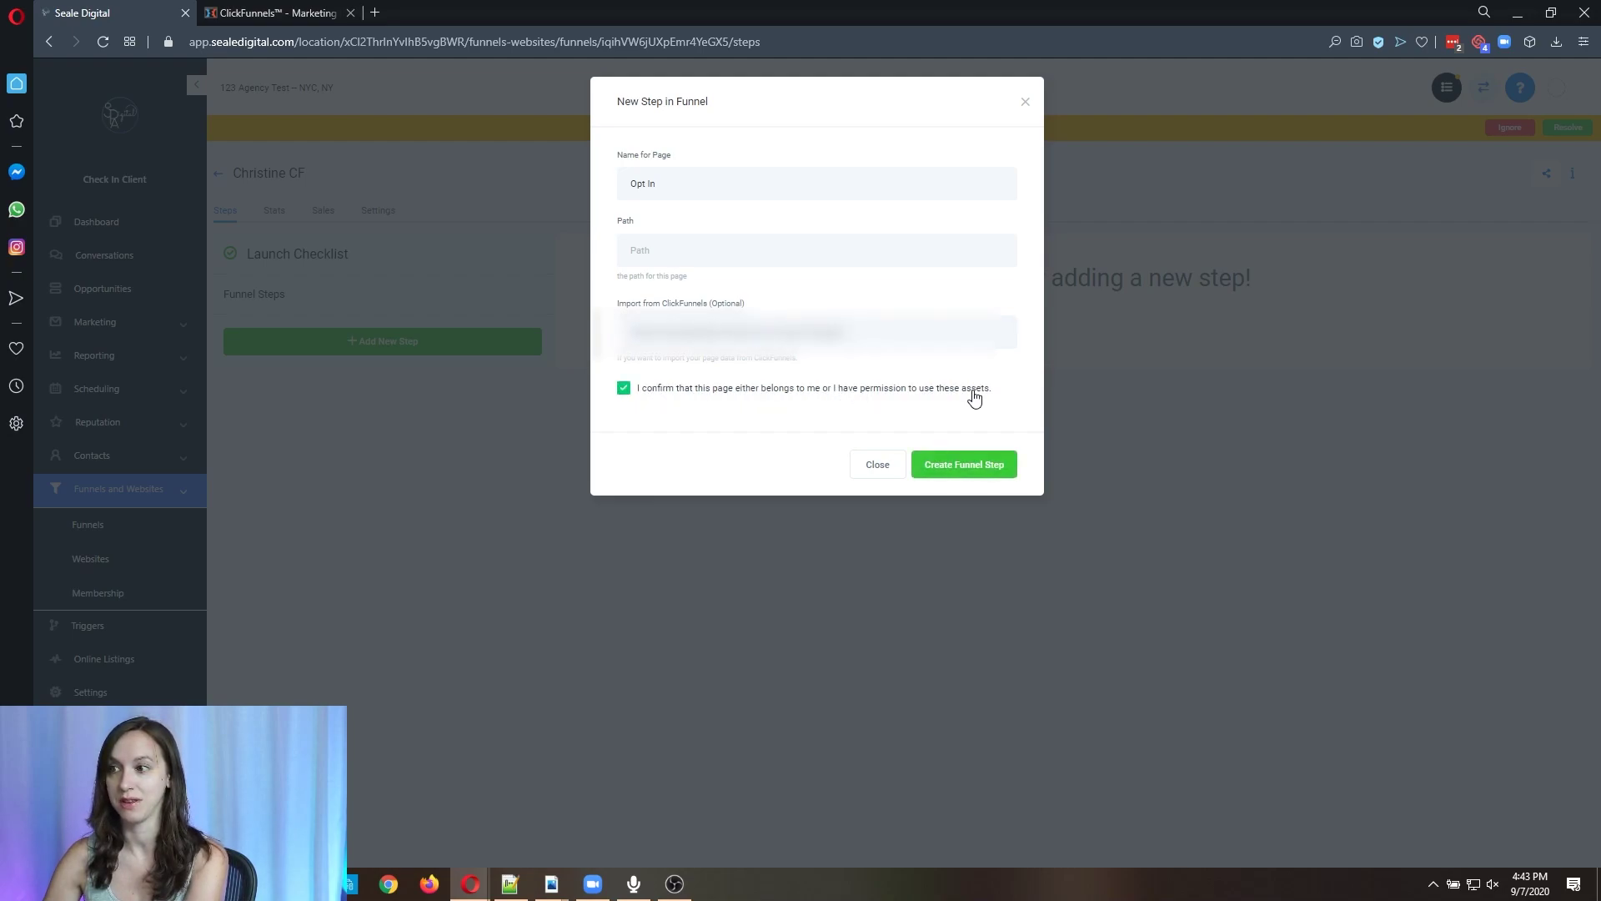
left_click(995, 468)
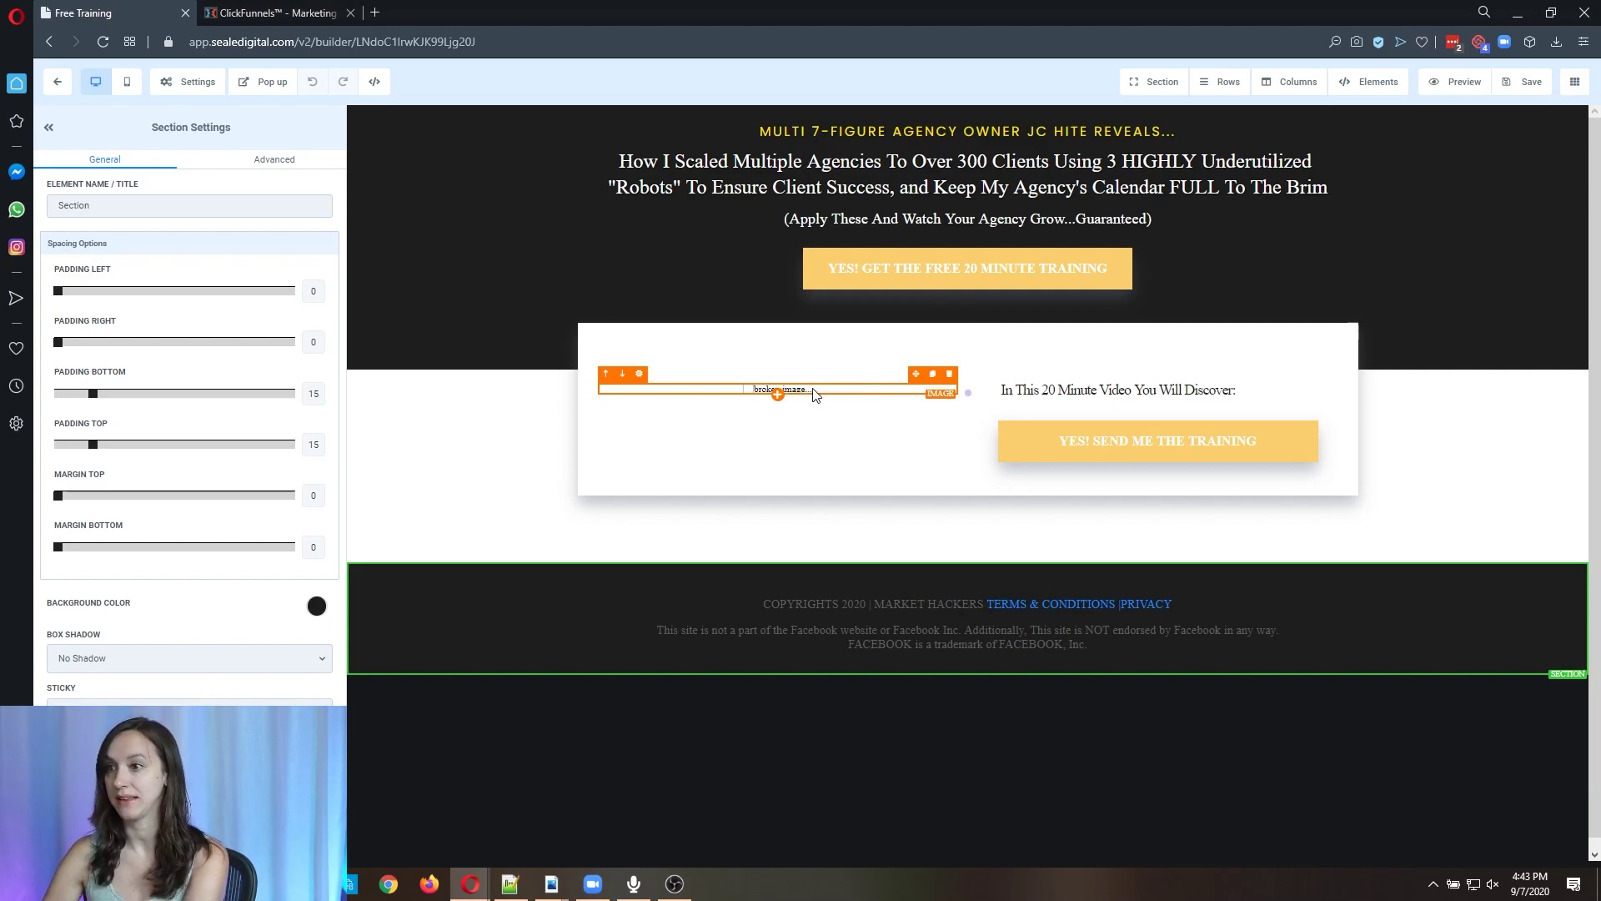
Open Image Settings for the Opt In page's broken image, then go back to ClickFunnels
left_click(814, 394)
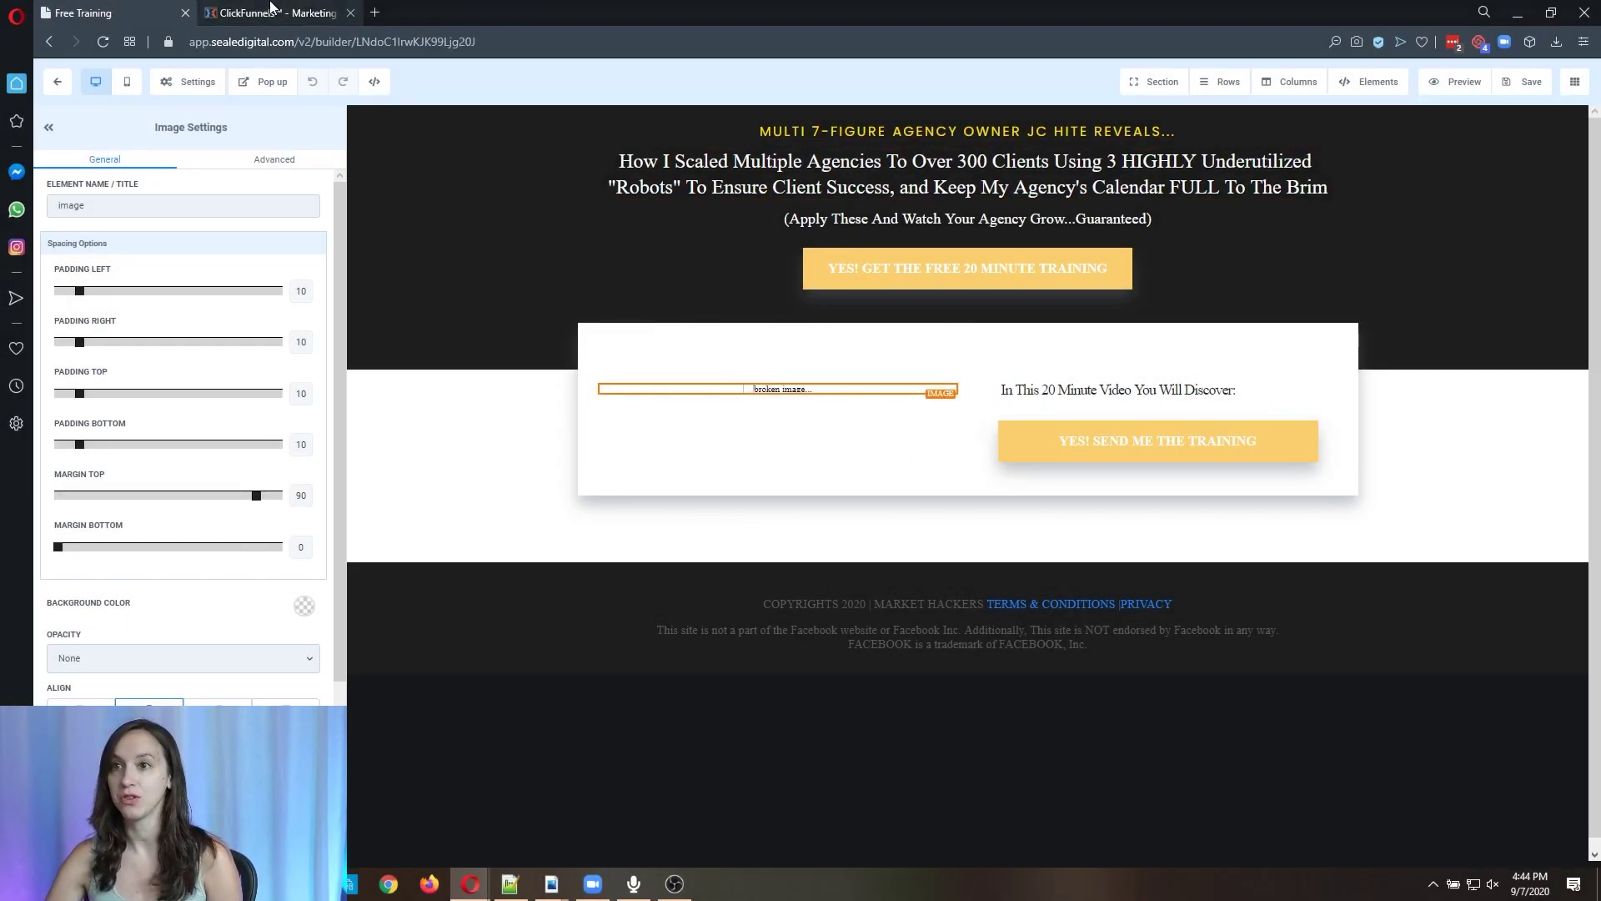
left_click(270, 10)
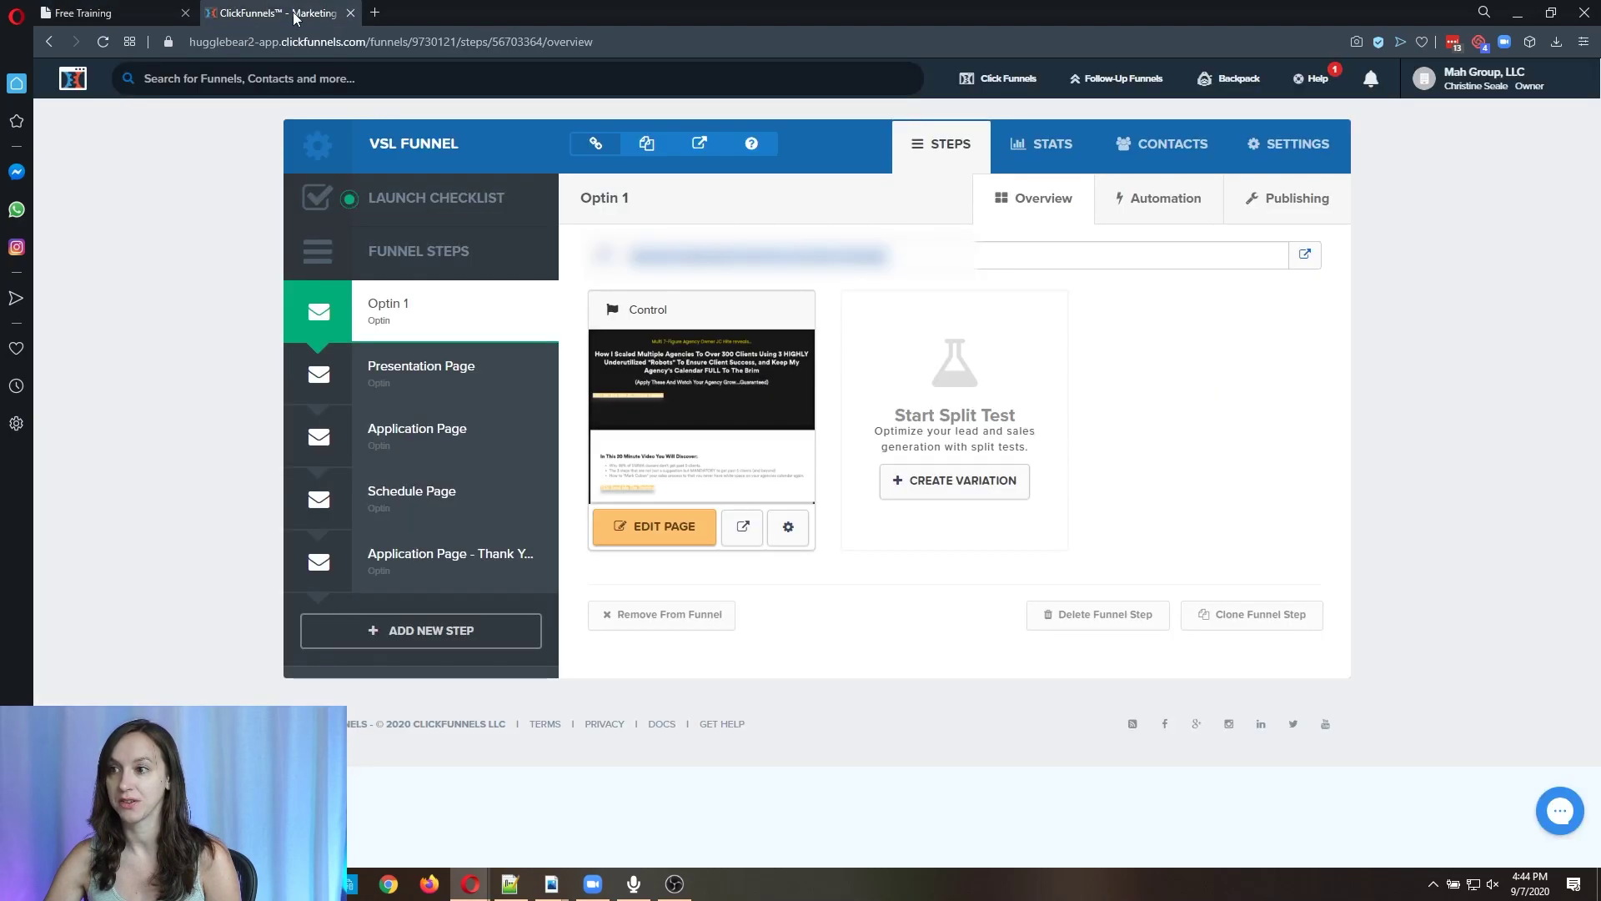
Save the founders photo from the live Optin 1 page as founders-3-.jpg
left_click(743, 526)
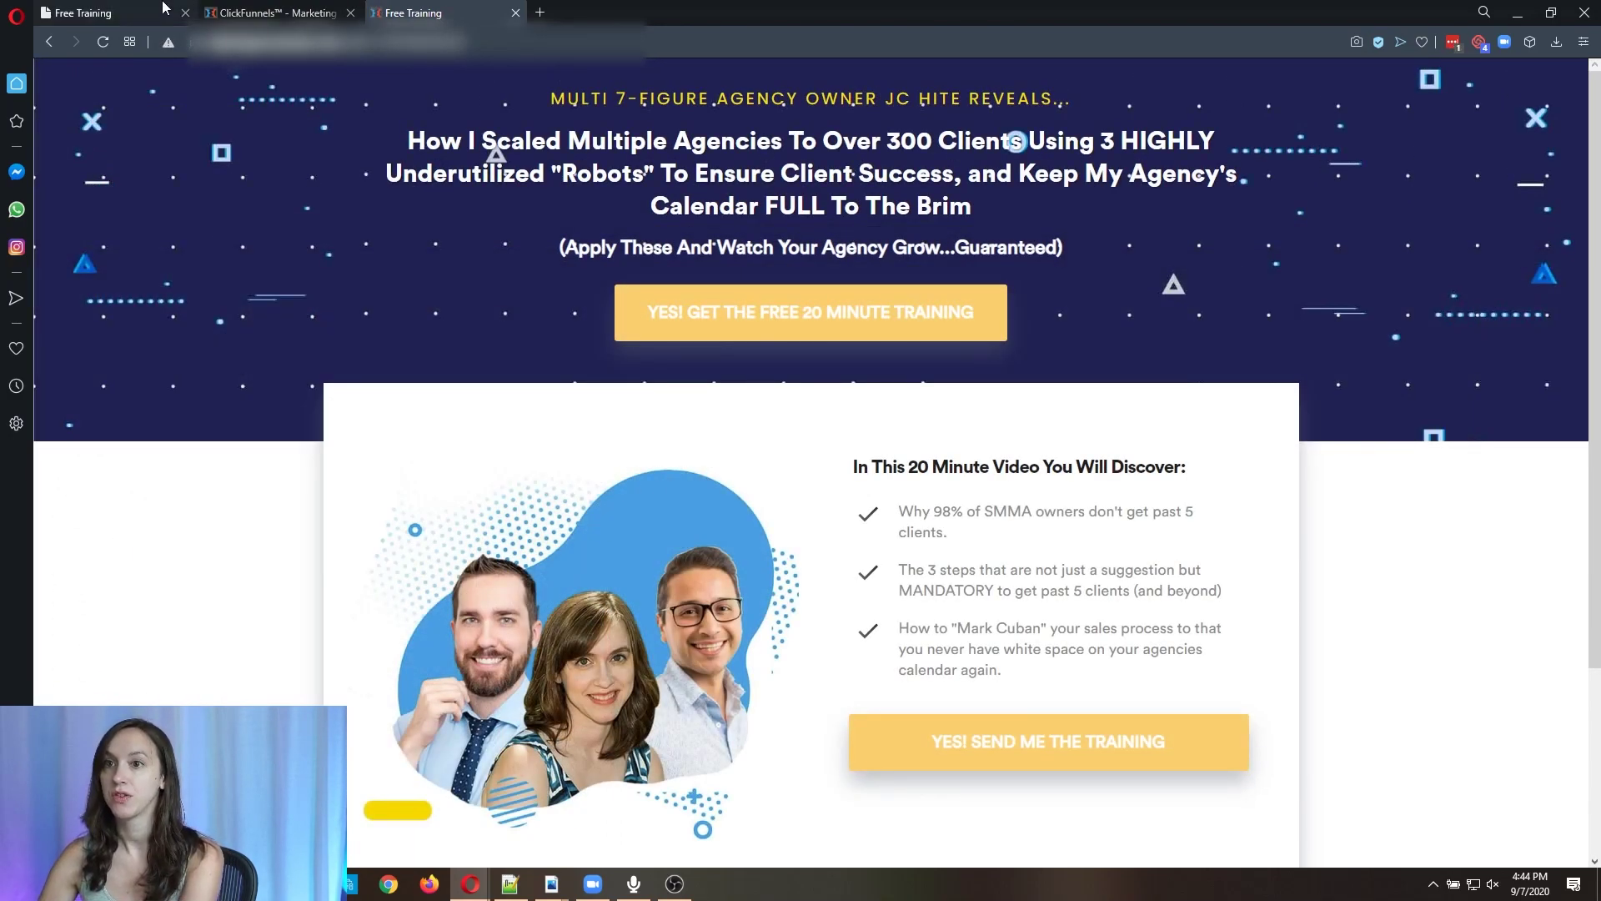
left_click(108, 13)
left_click(423, 10)
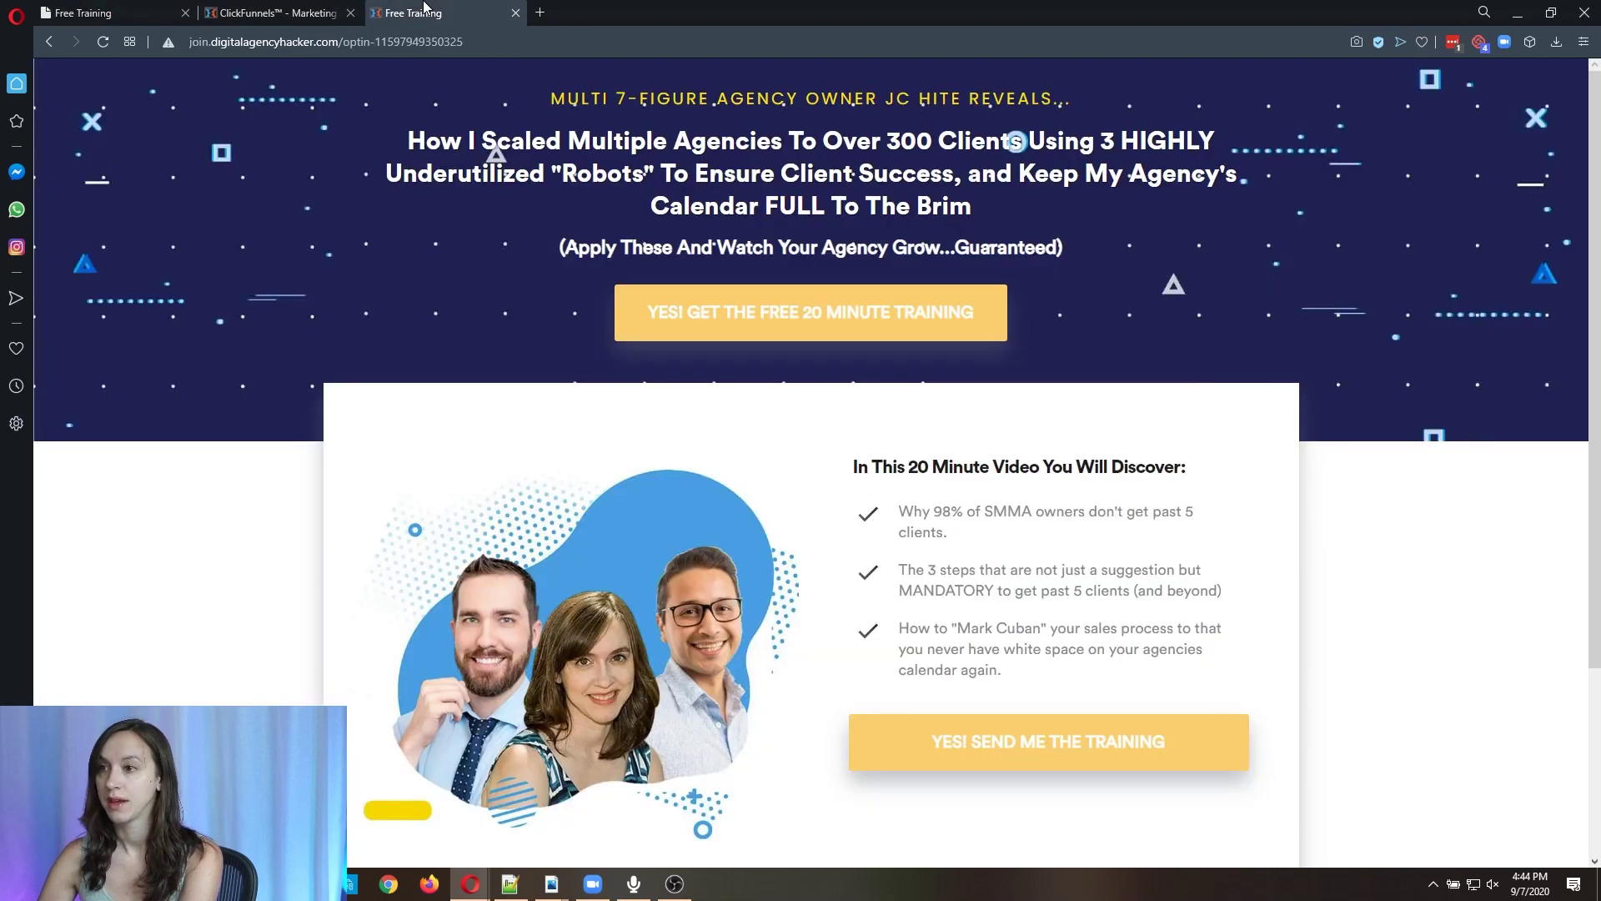
left_click(109, 12)
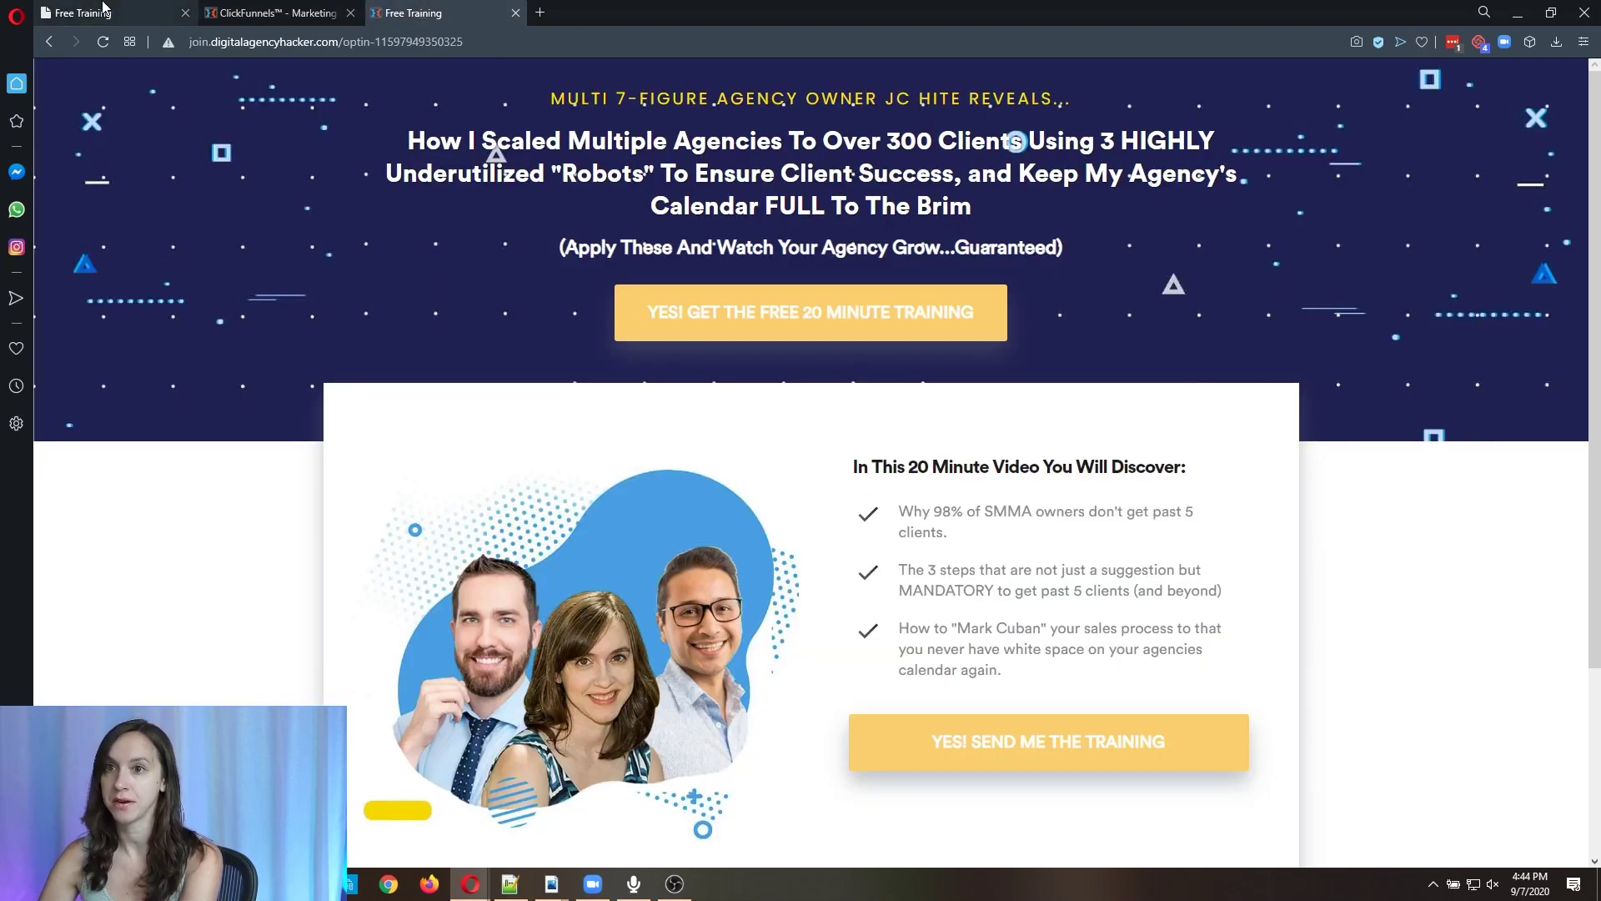
left_click(419, 10)
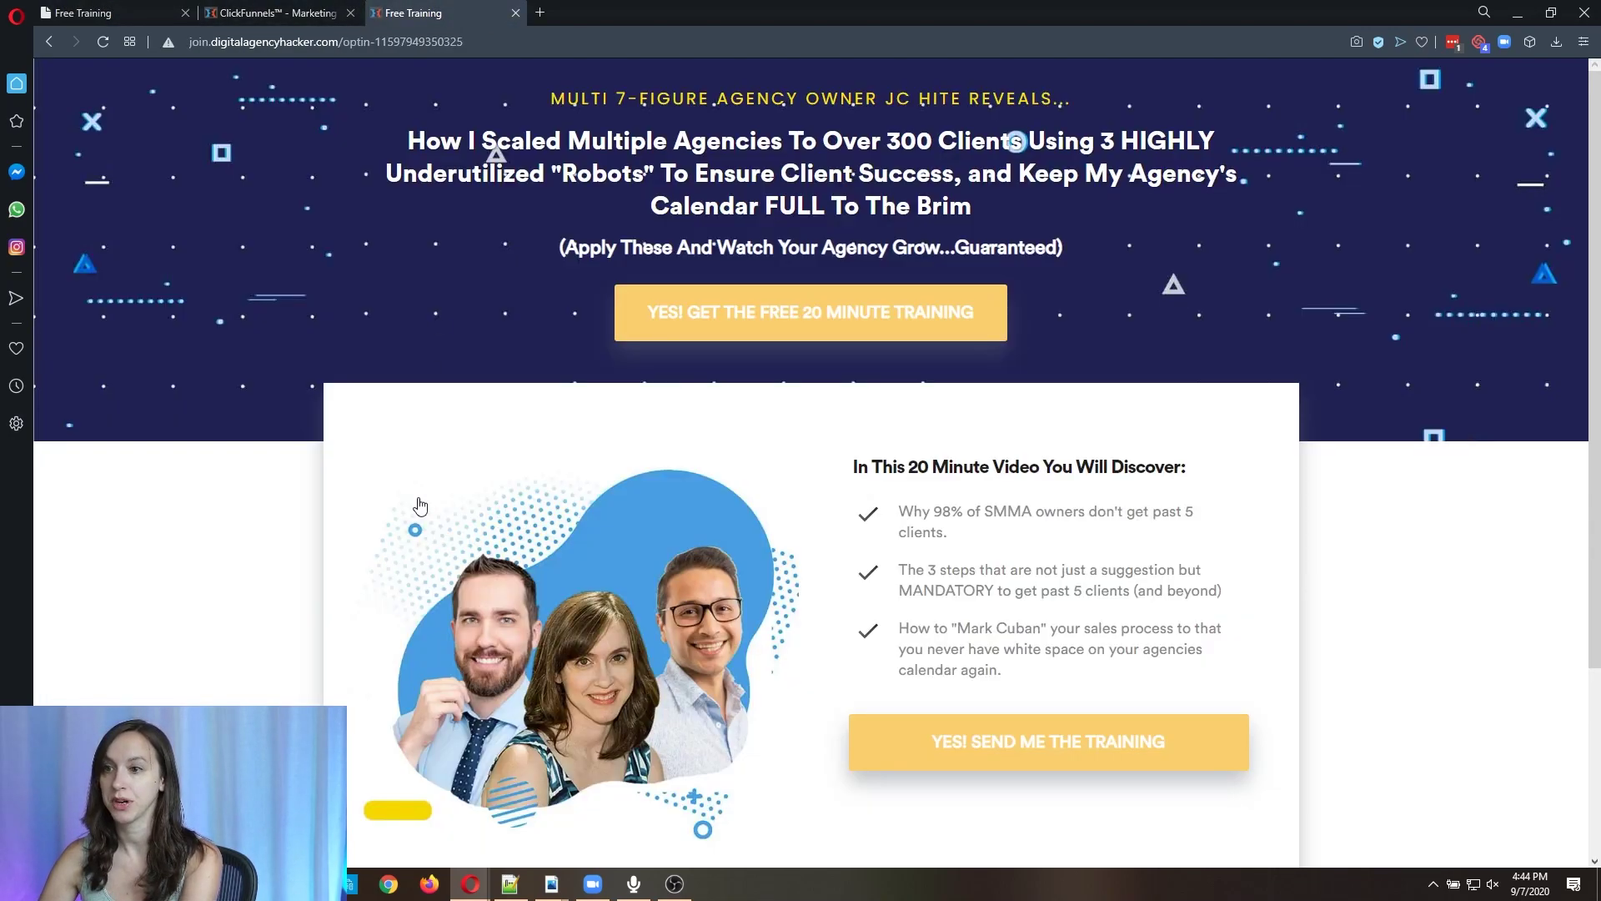
right_click(562, 618)
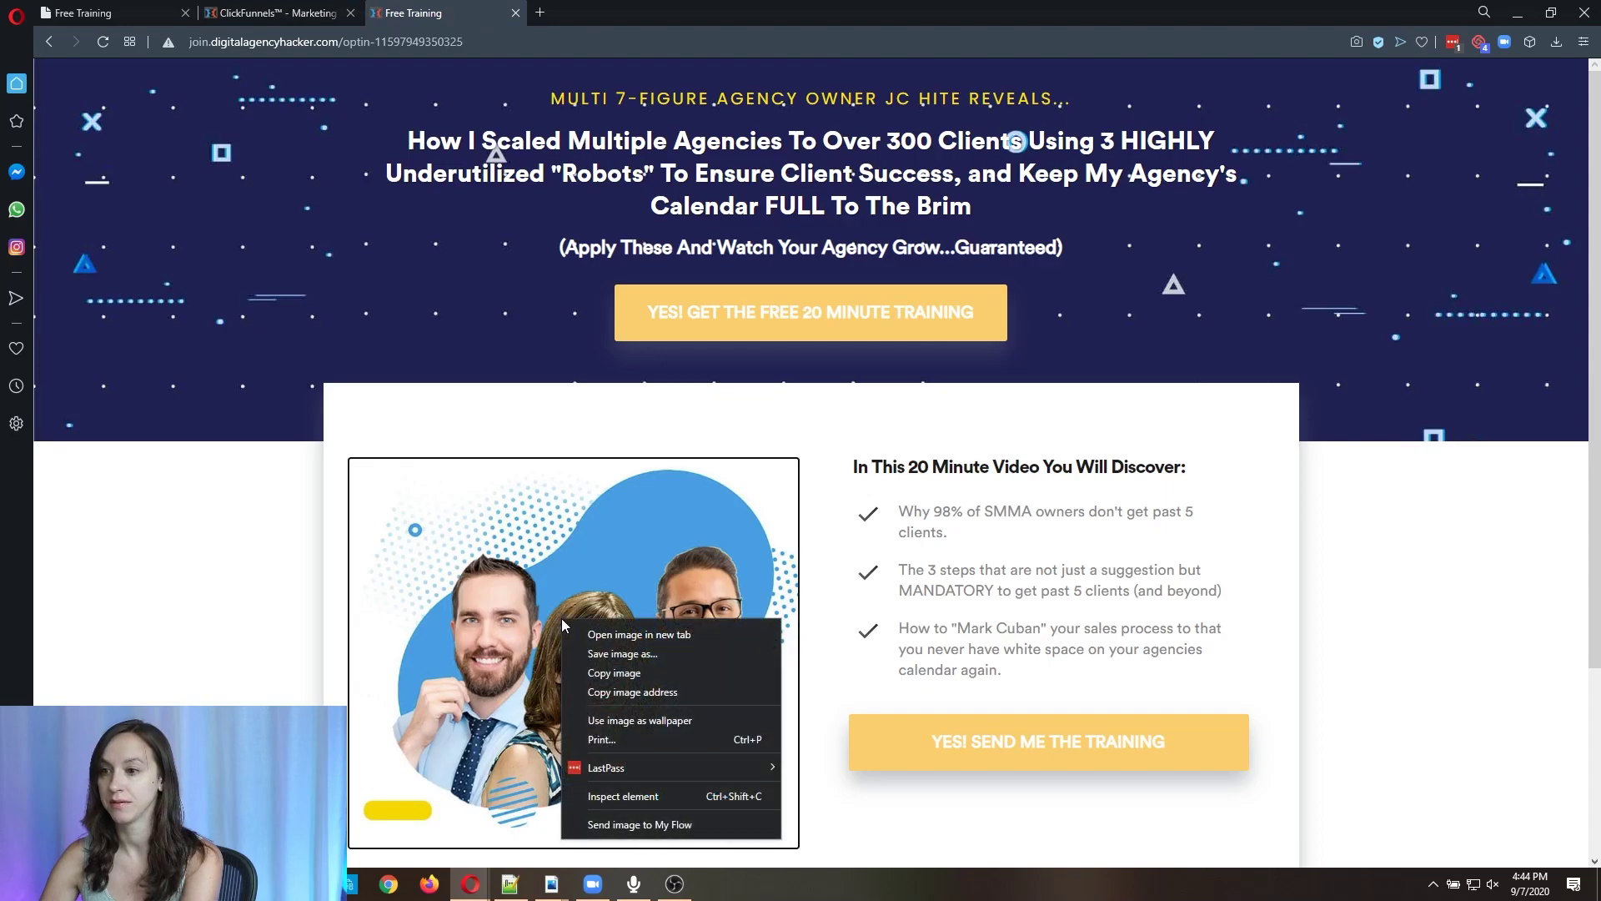
left_click(607, 654)
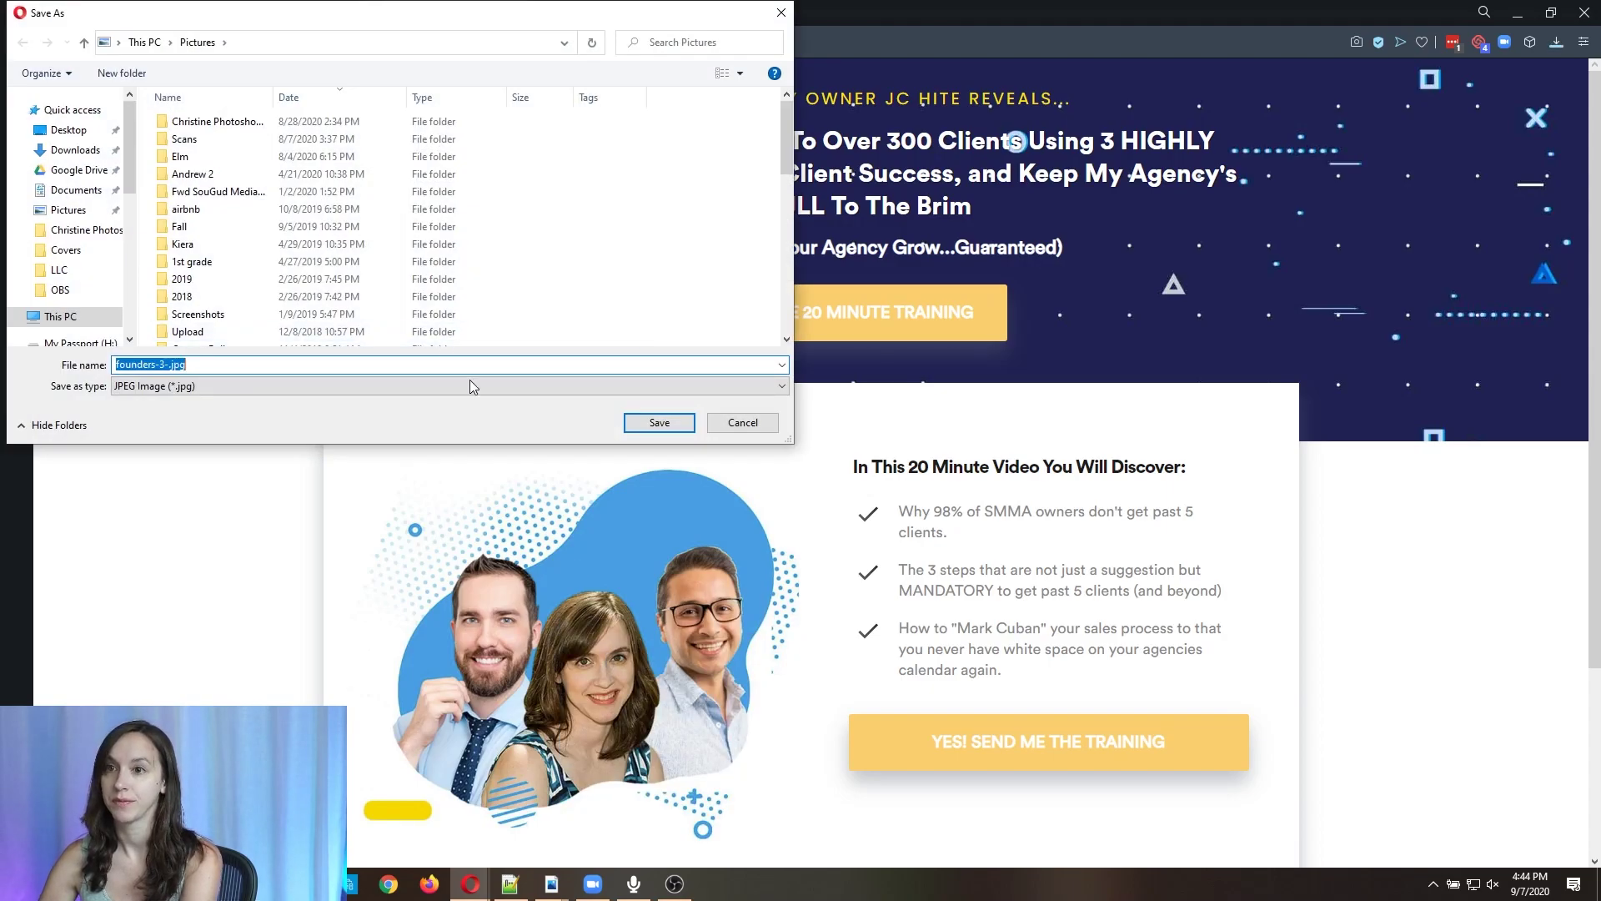
left_click(659, 422)
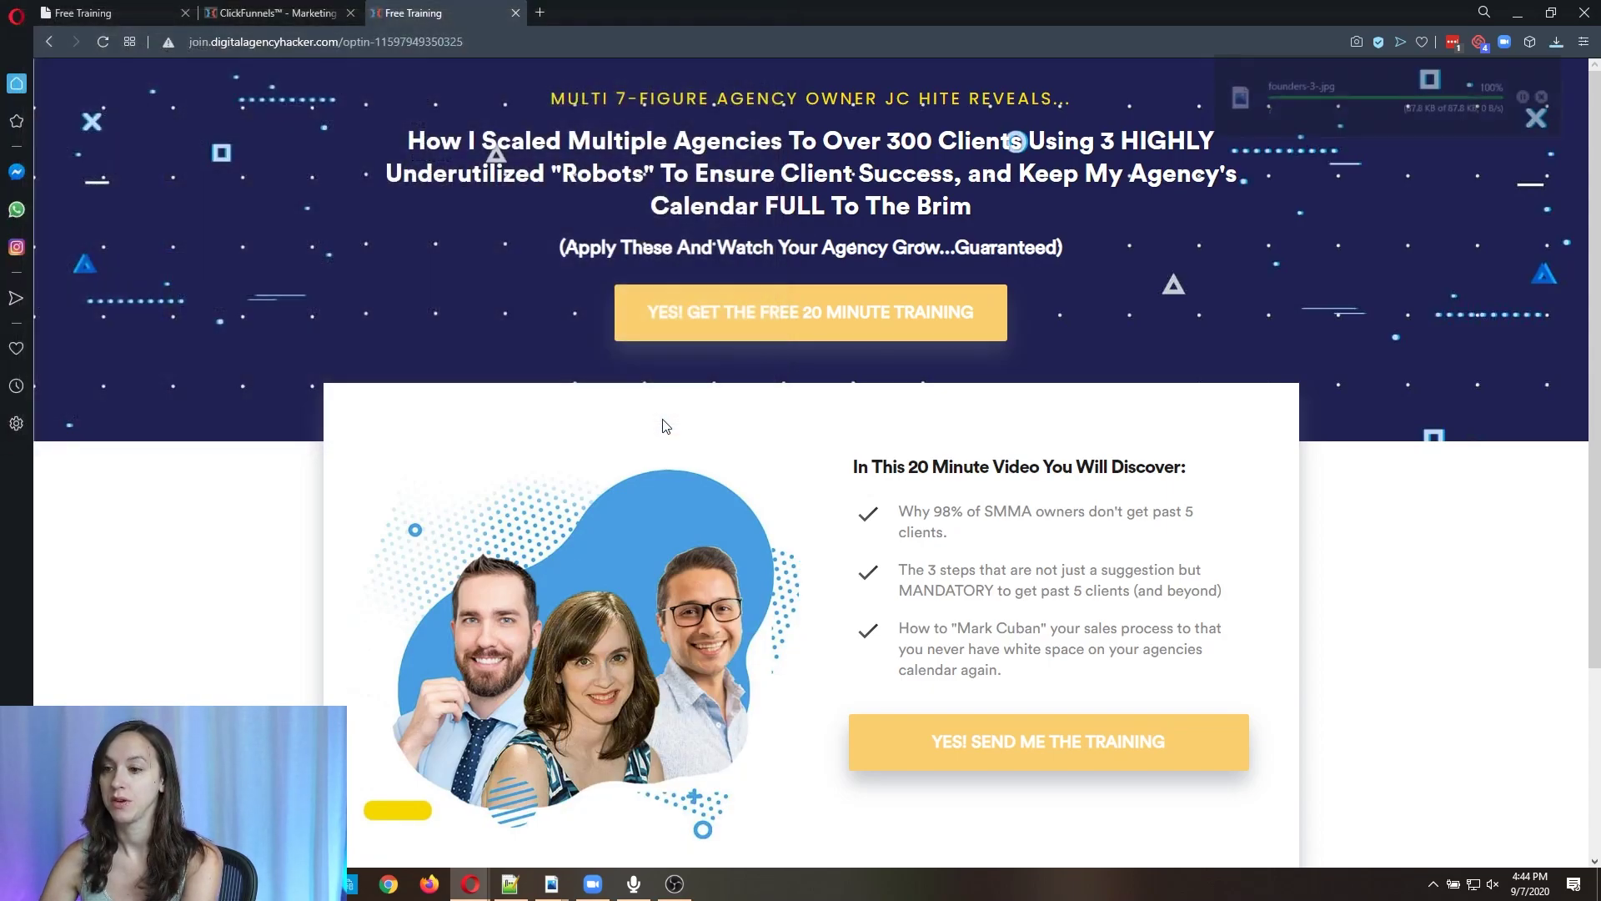
left_click(275, 13)
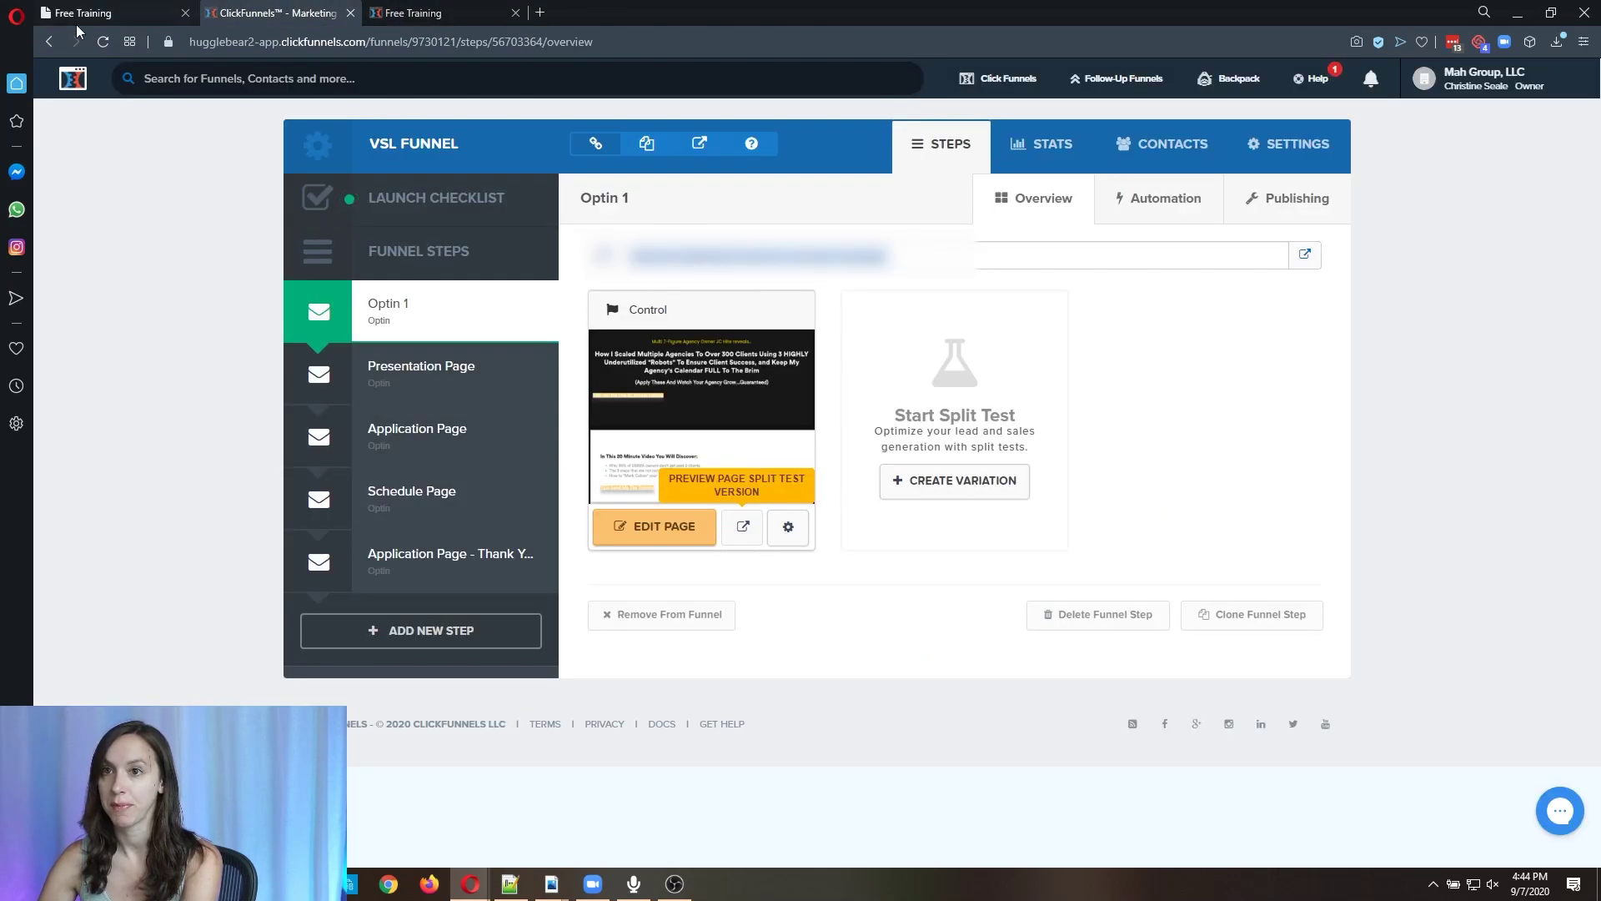
Upload founders-3-.jpg from Pictures and insert it in place of the Opt In page's broken image
left_click(77, 15)
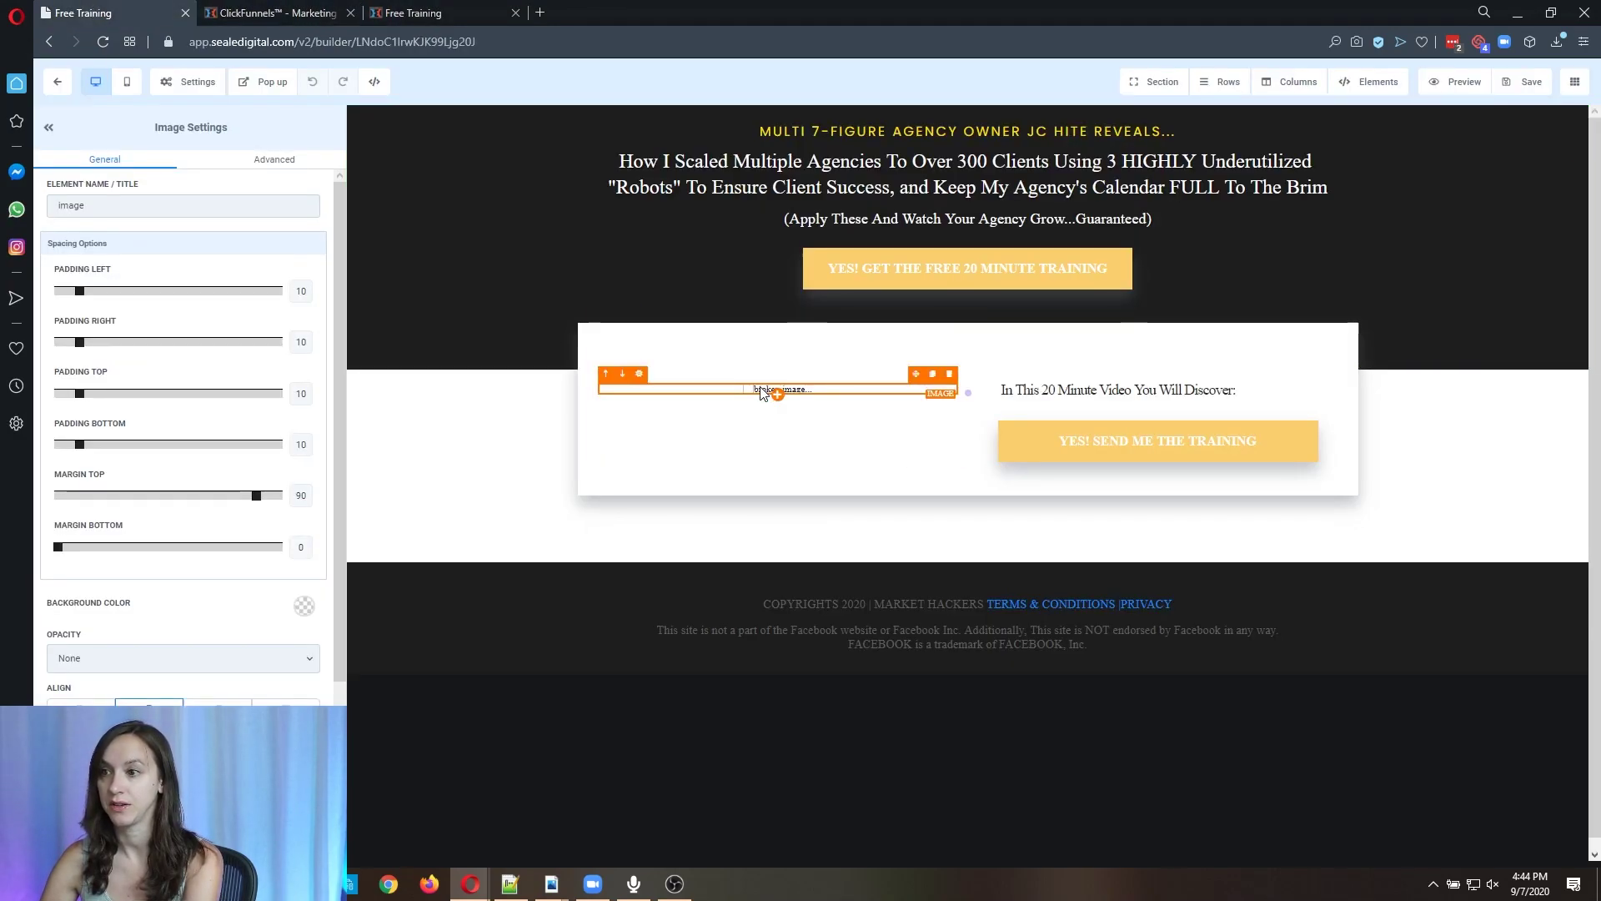
scroll(125, 544, "down", 3)
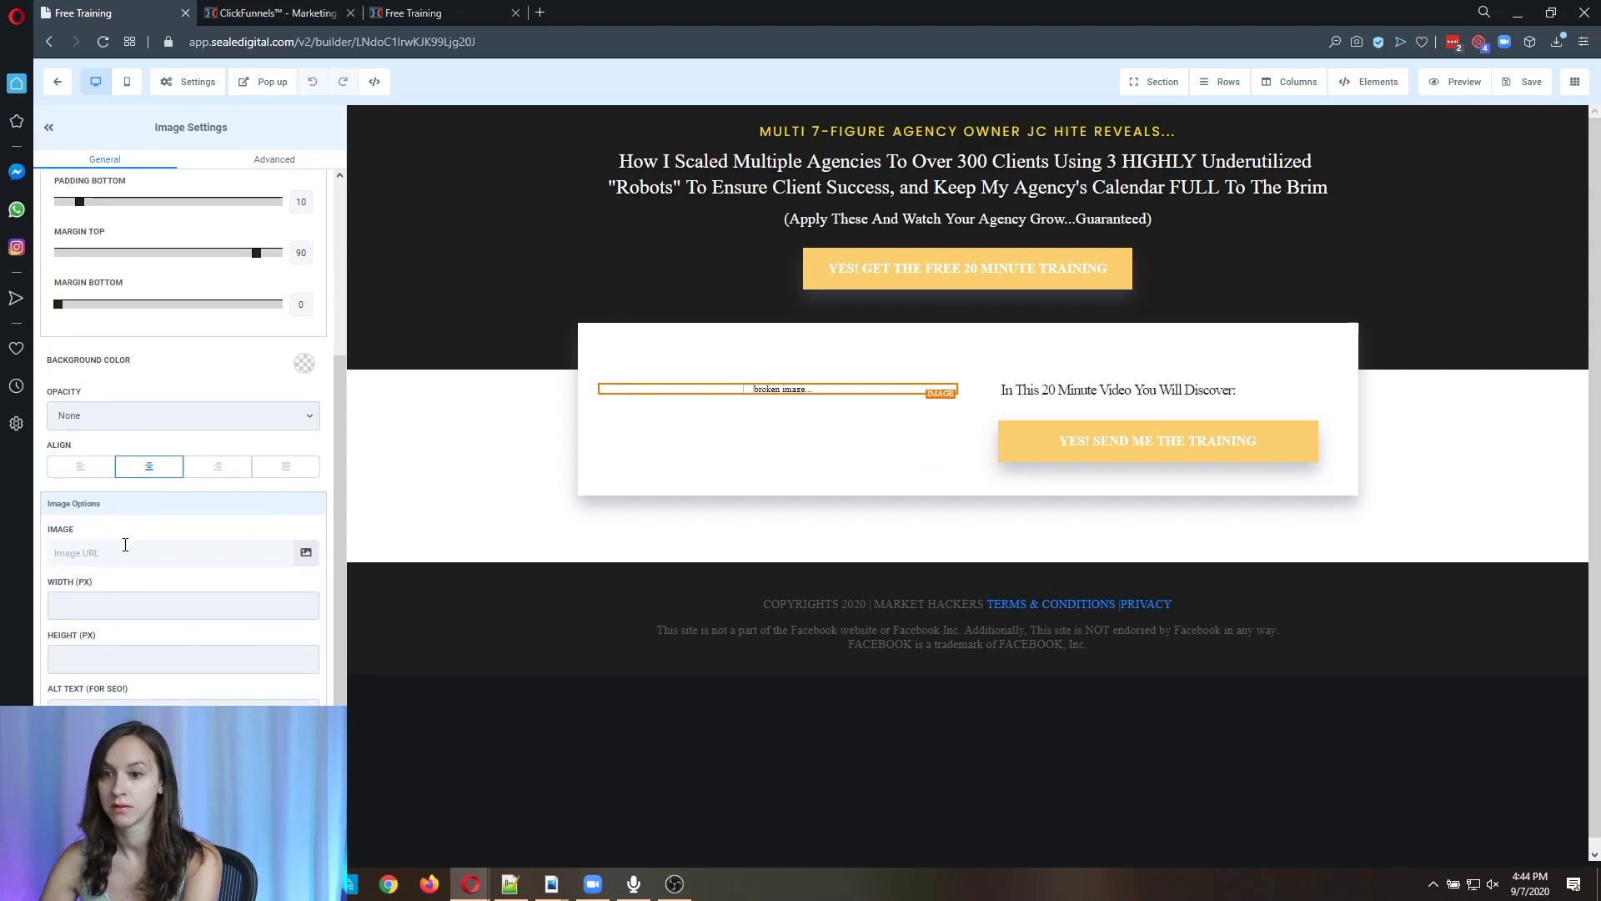
scroll(207, 678, "up", 3)
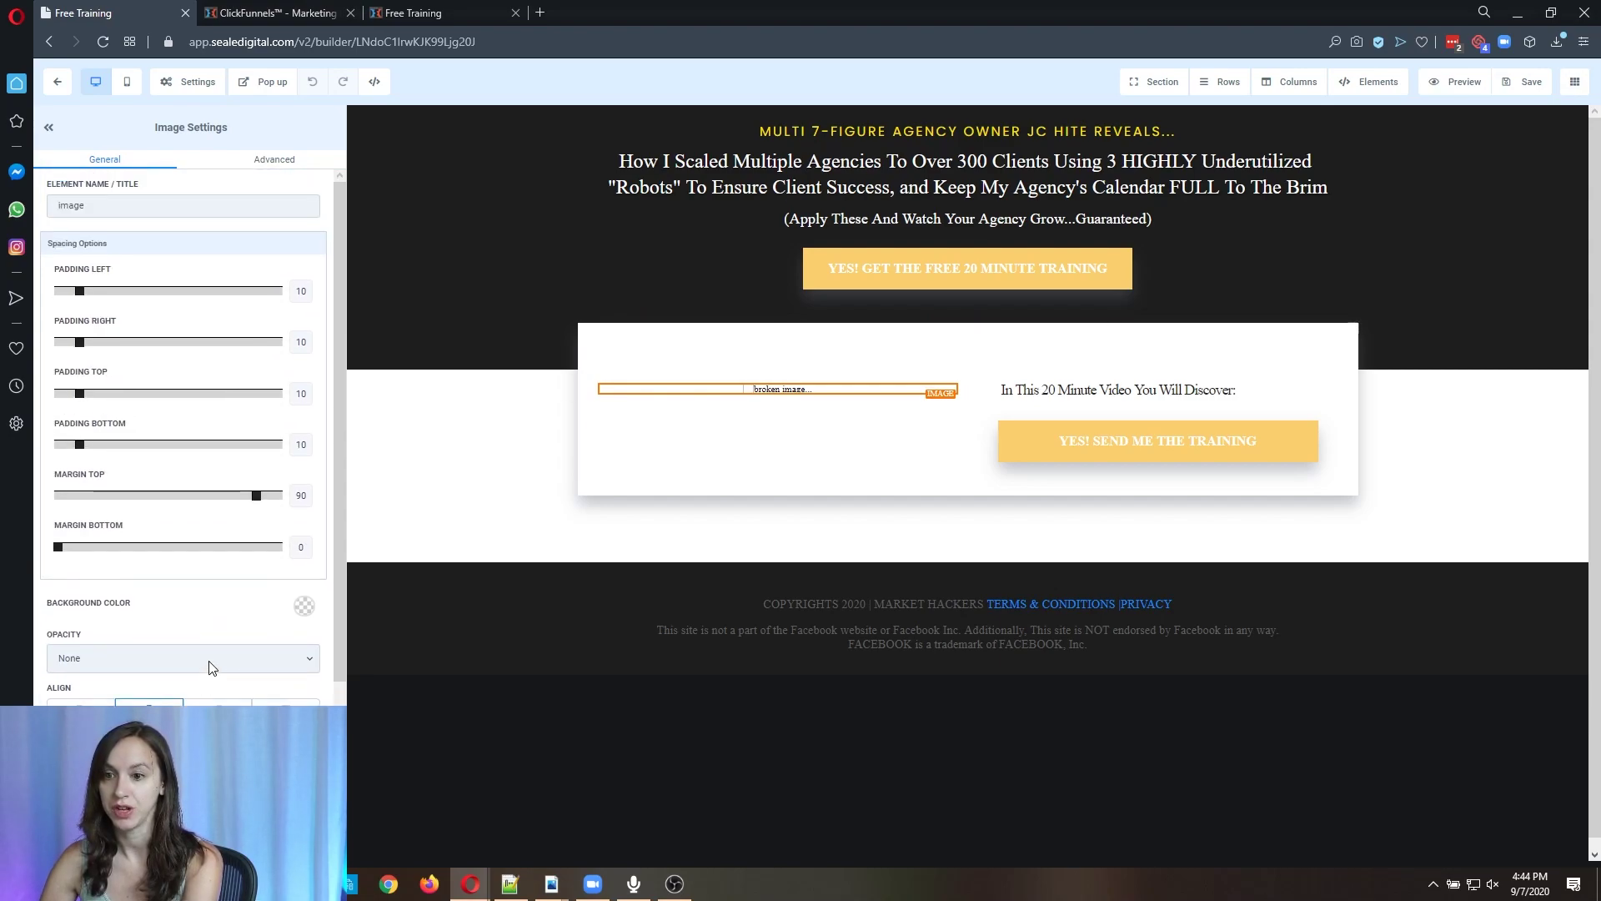
left_click(777, 389)
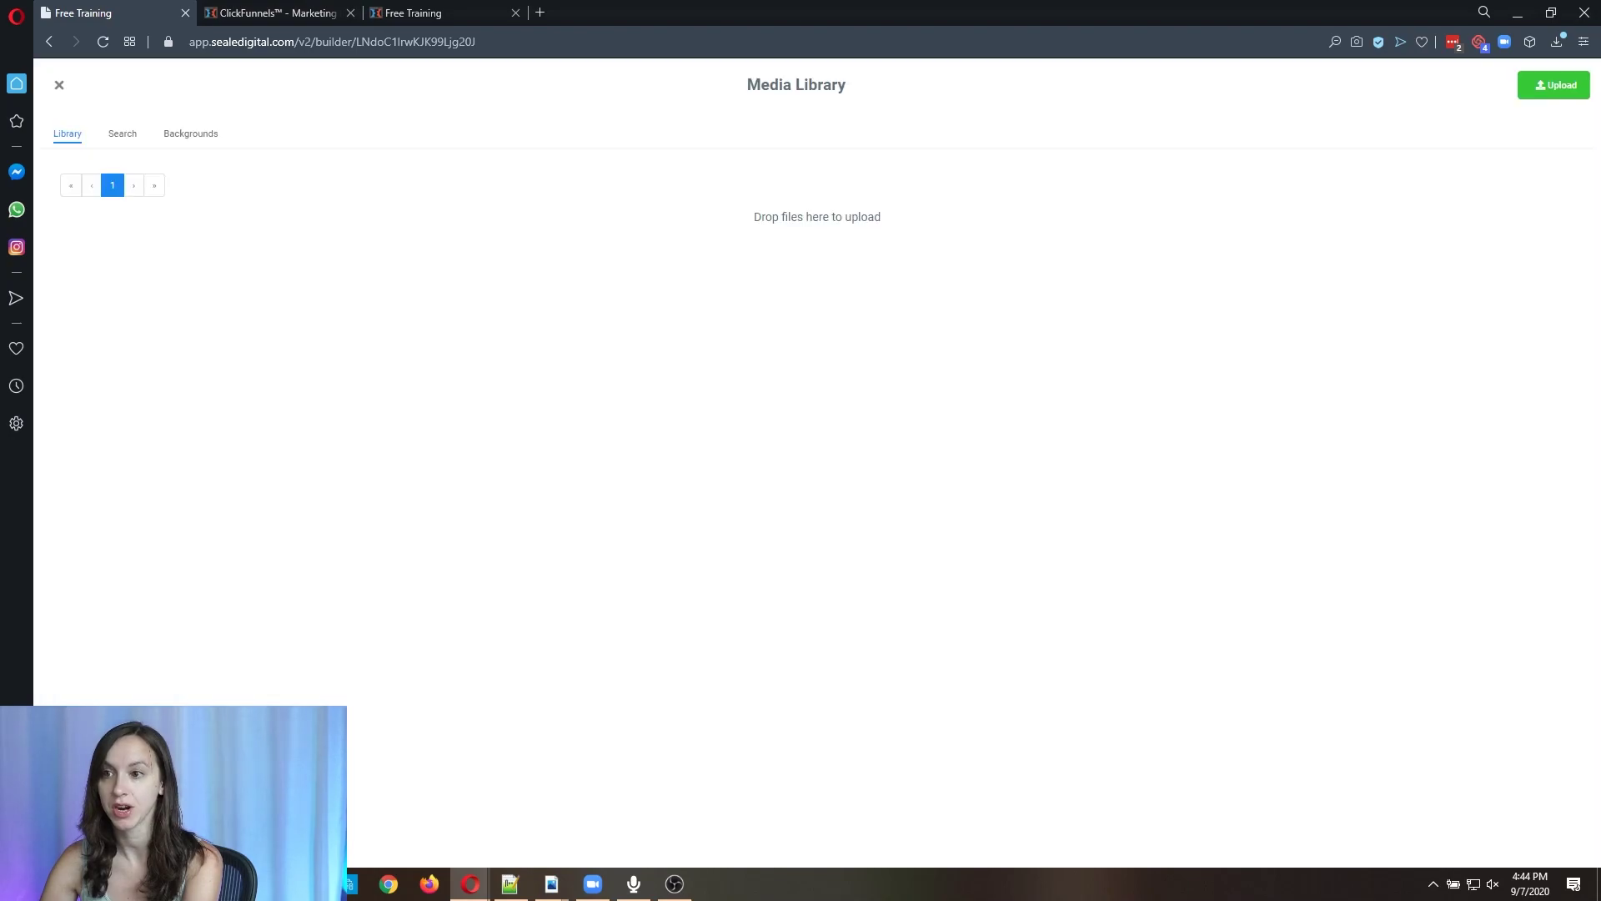
left_click(1568, 84)
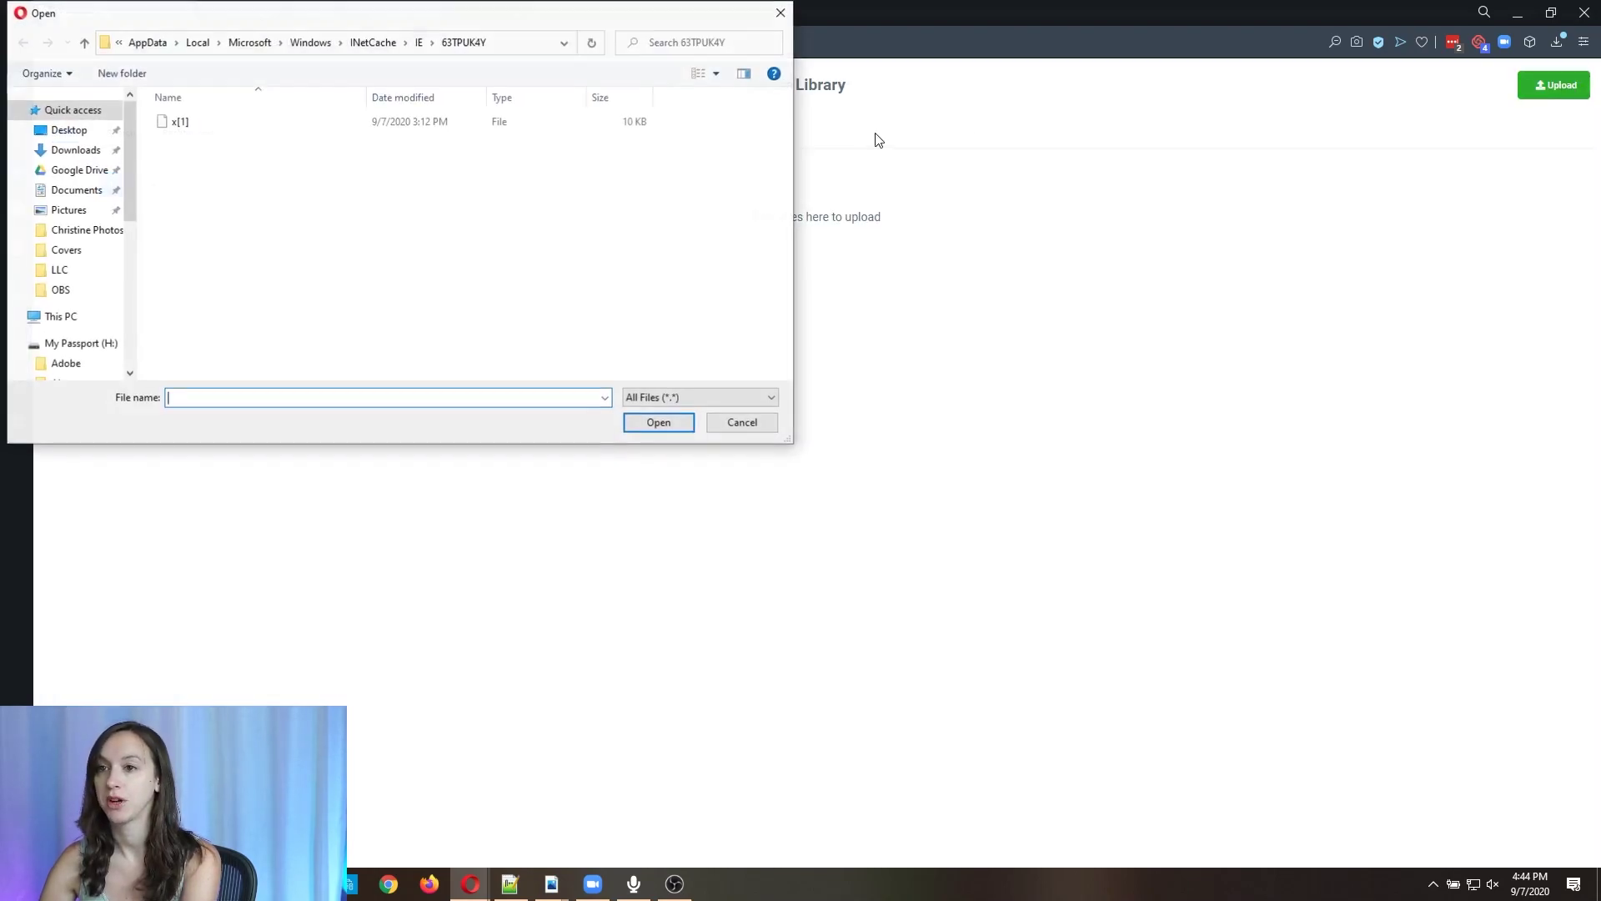
left_click(52, 212)
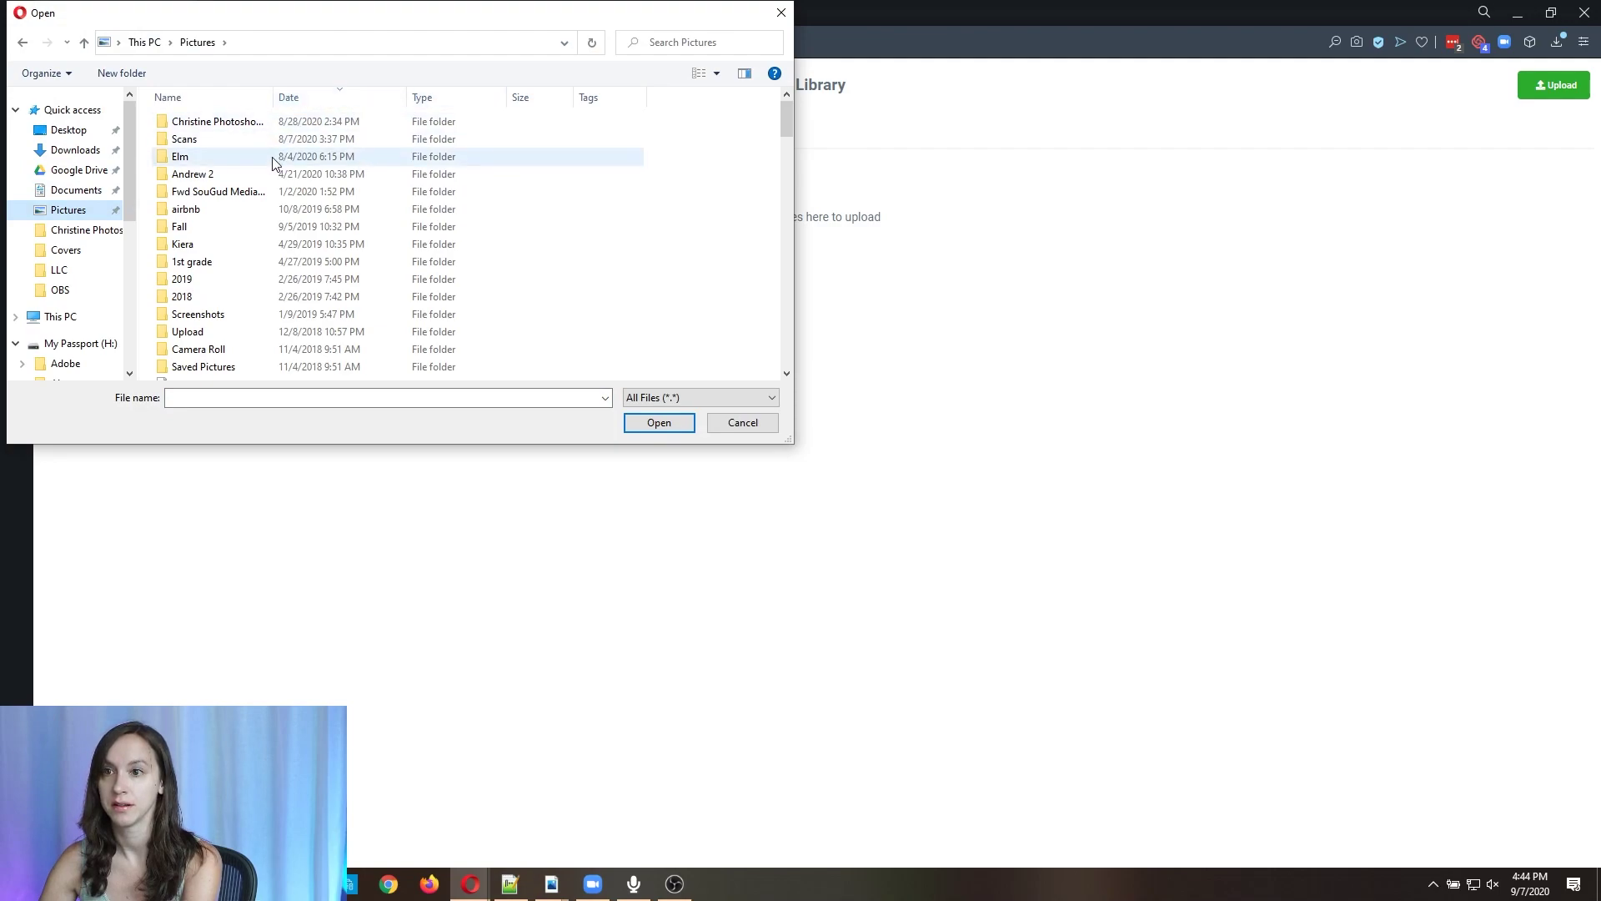
scroll(403, 236, "down", 5)
left_click(375, 267)
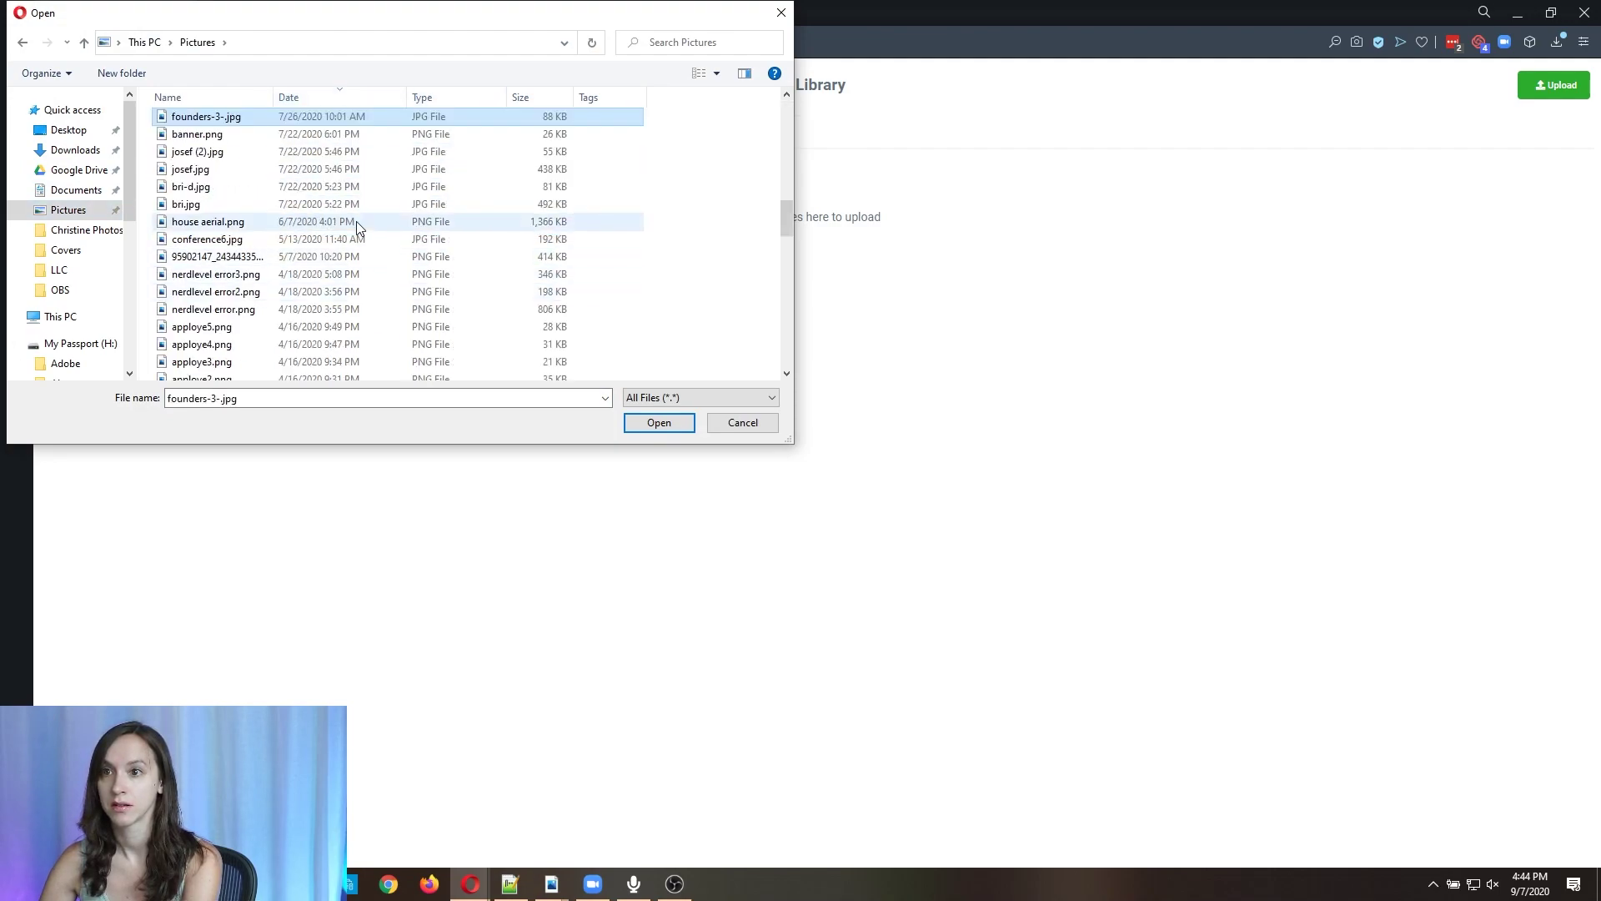
double_click(396, 117)
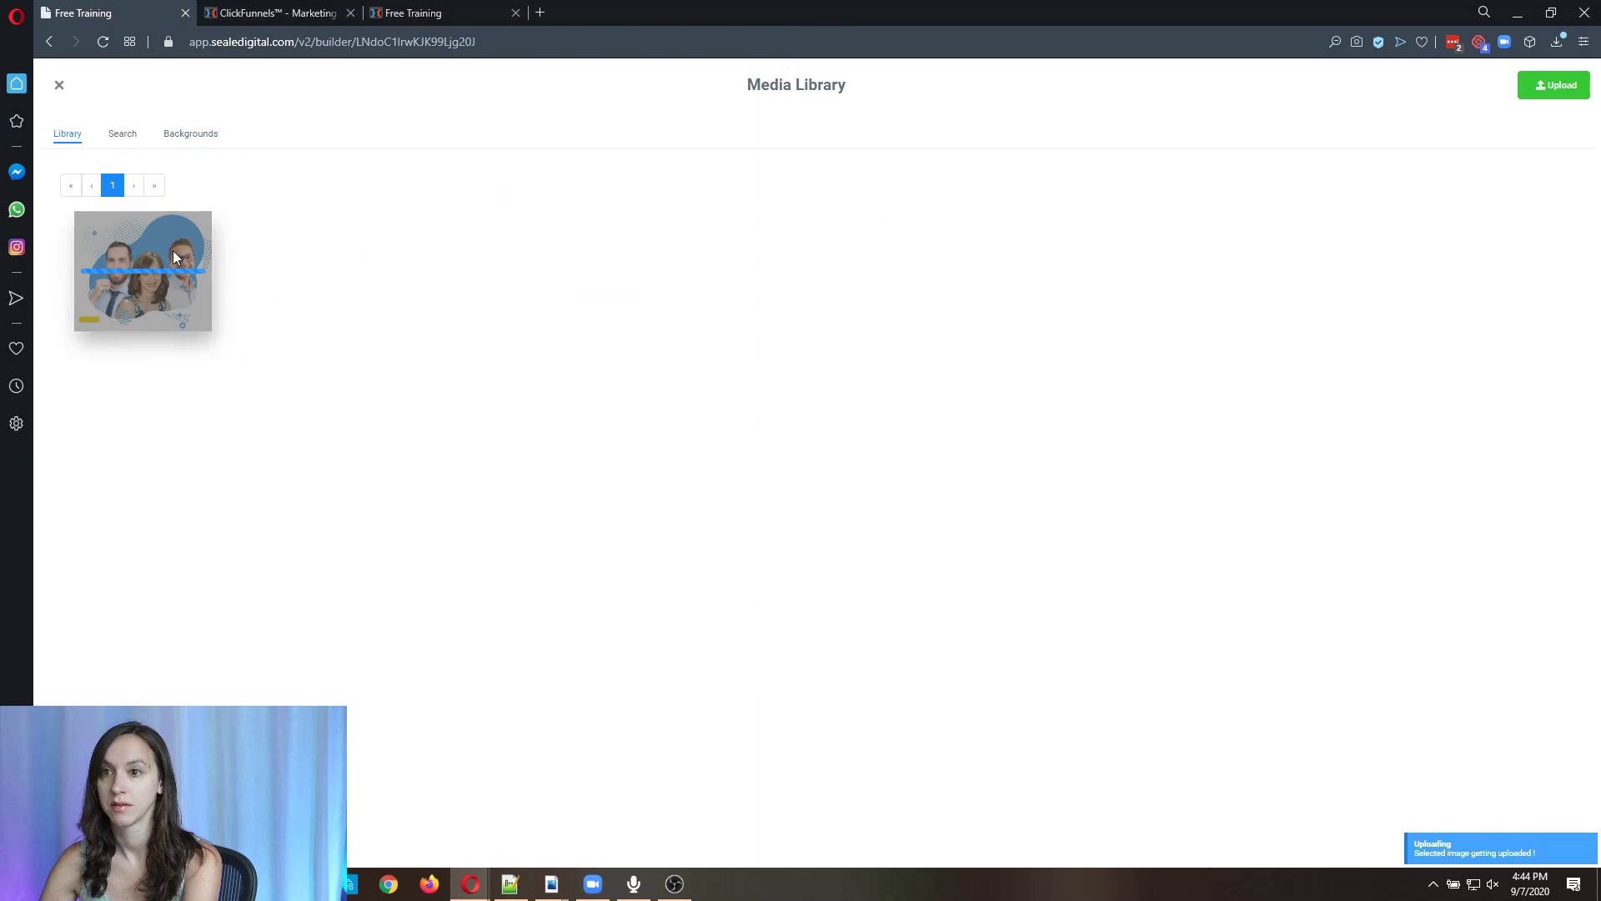
left_click(150, 277)
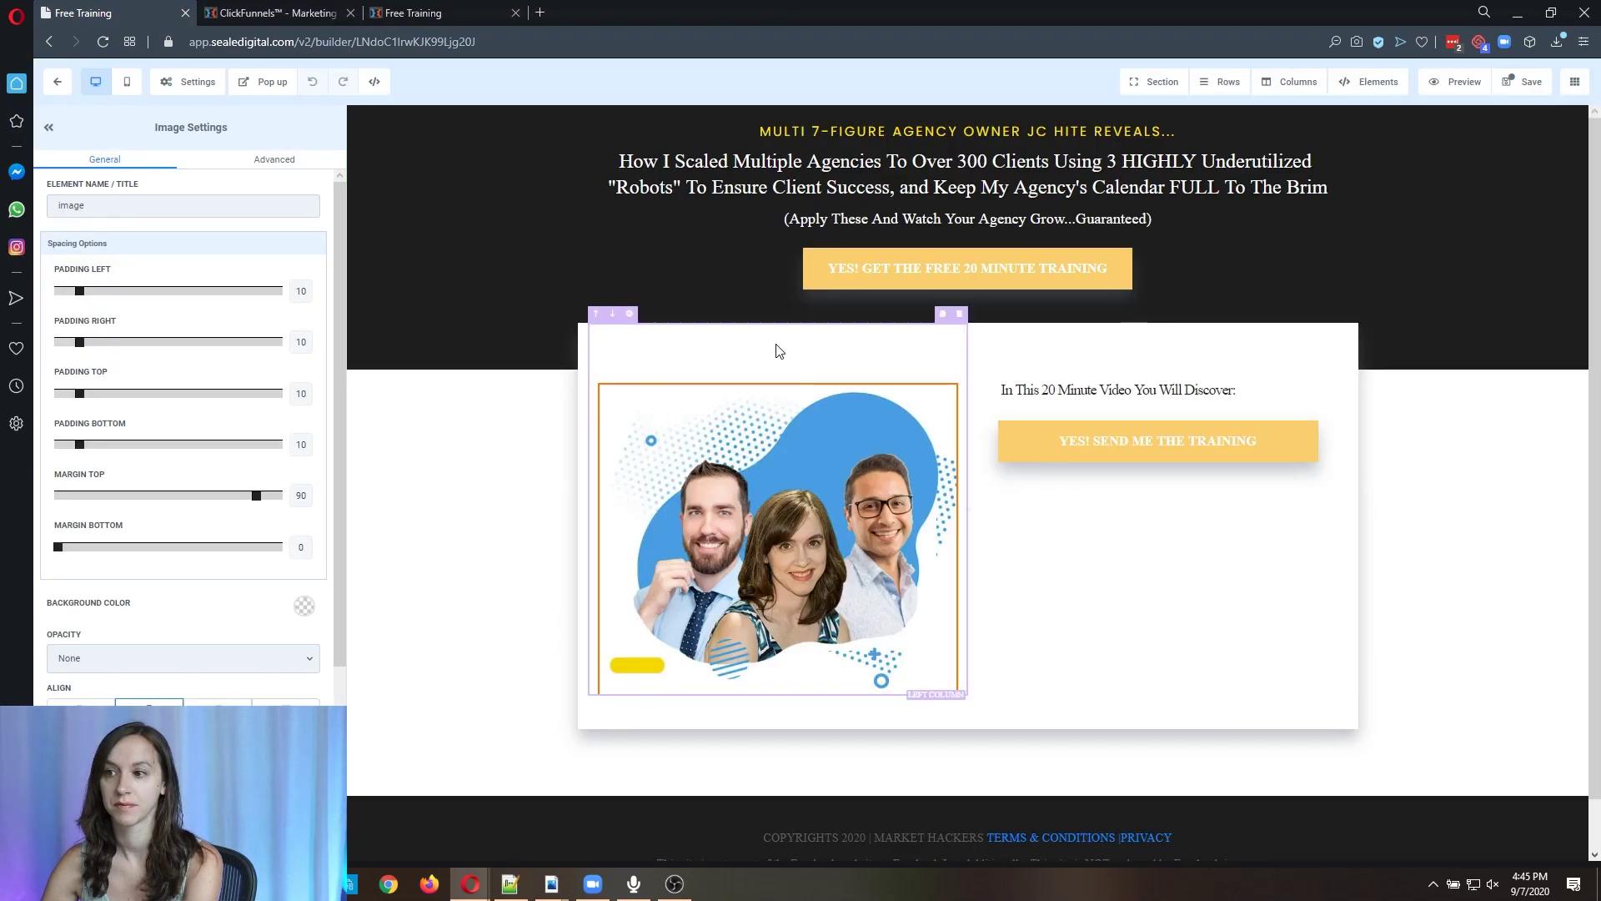
Copy the three discovery bullet points from the live ClickFunnels opt-in page
left_click(468, 8)
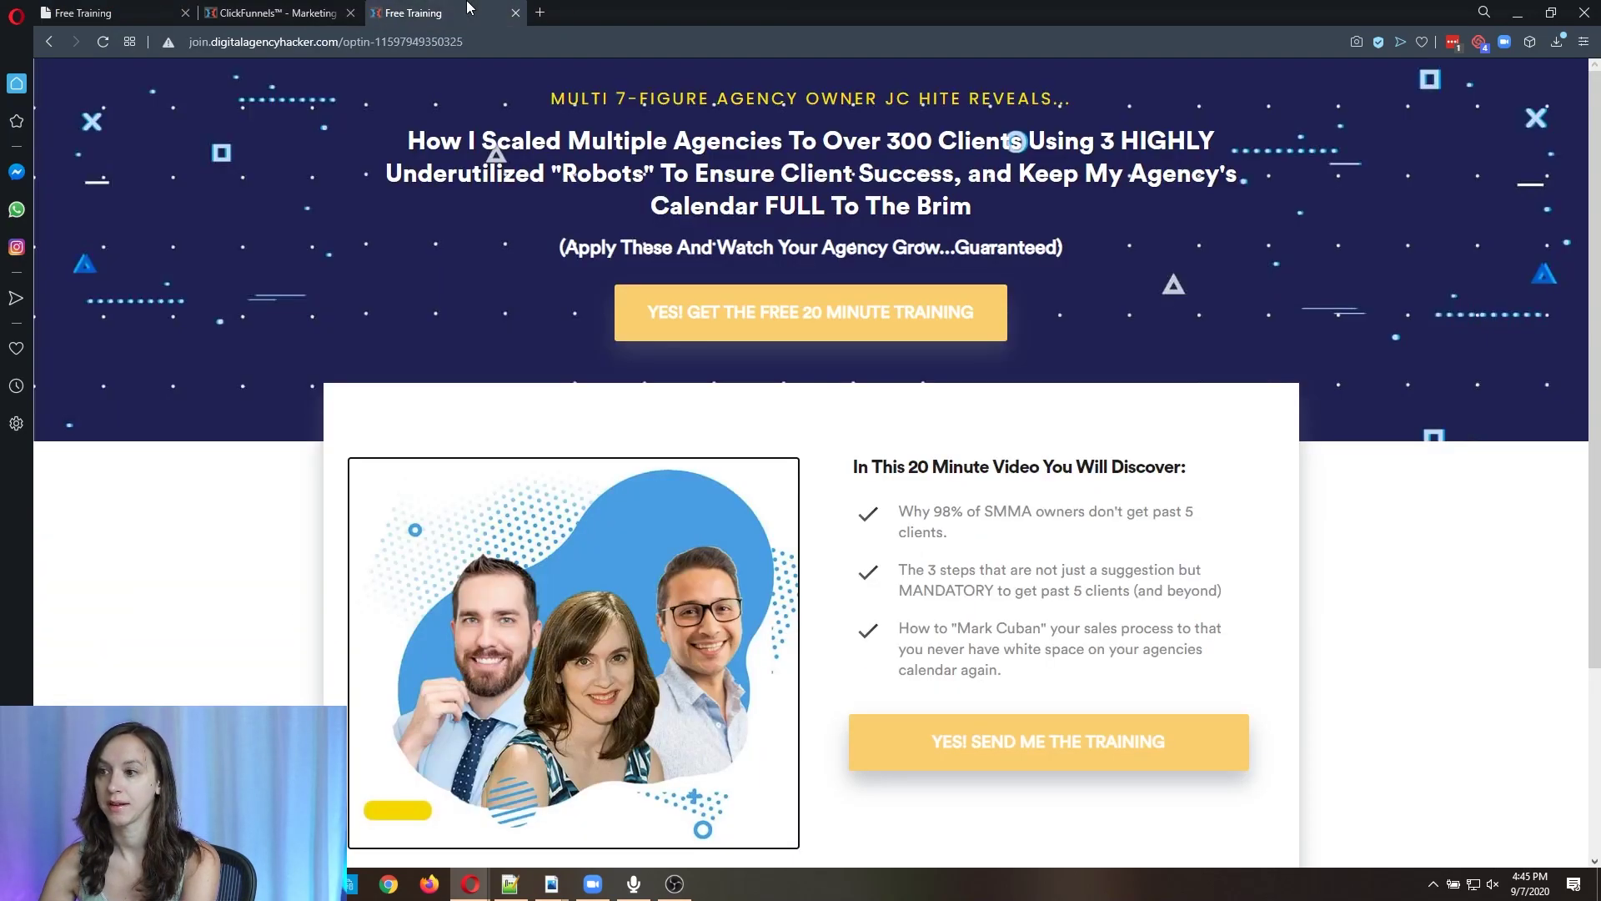
left_click_drag(1019, 677, 915, 510)
key("ctrl+c")
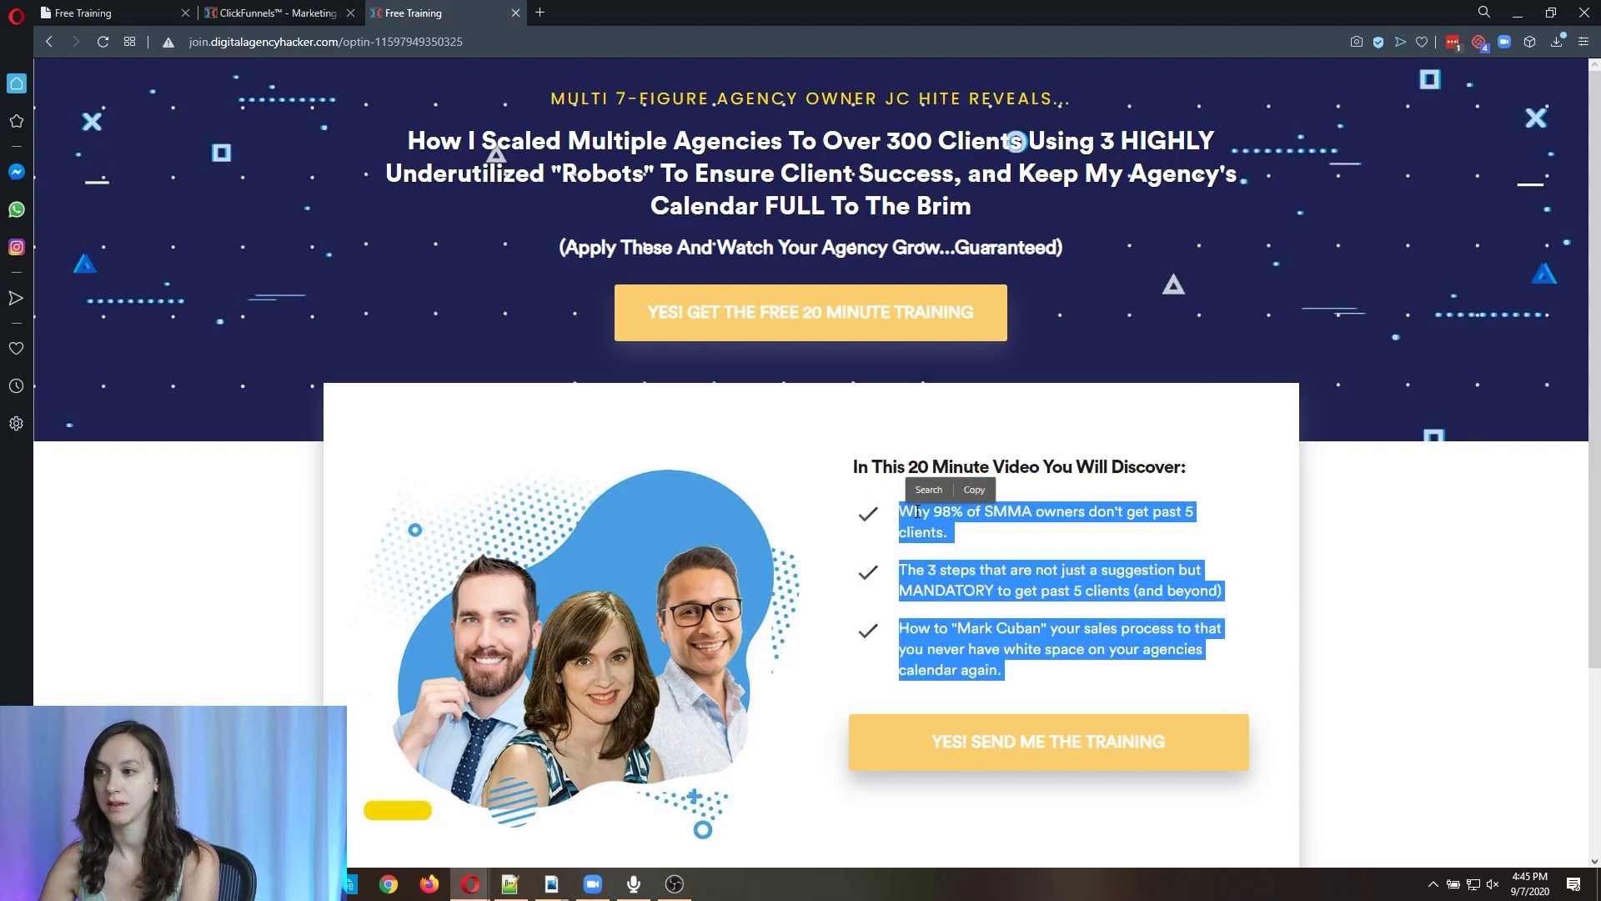
Add a Bullet List to the right column and paste the three discovery points into it
left_click(83, 12)
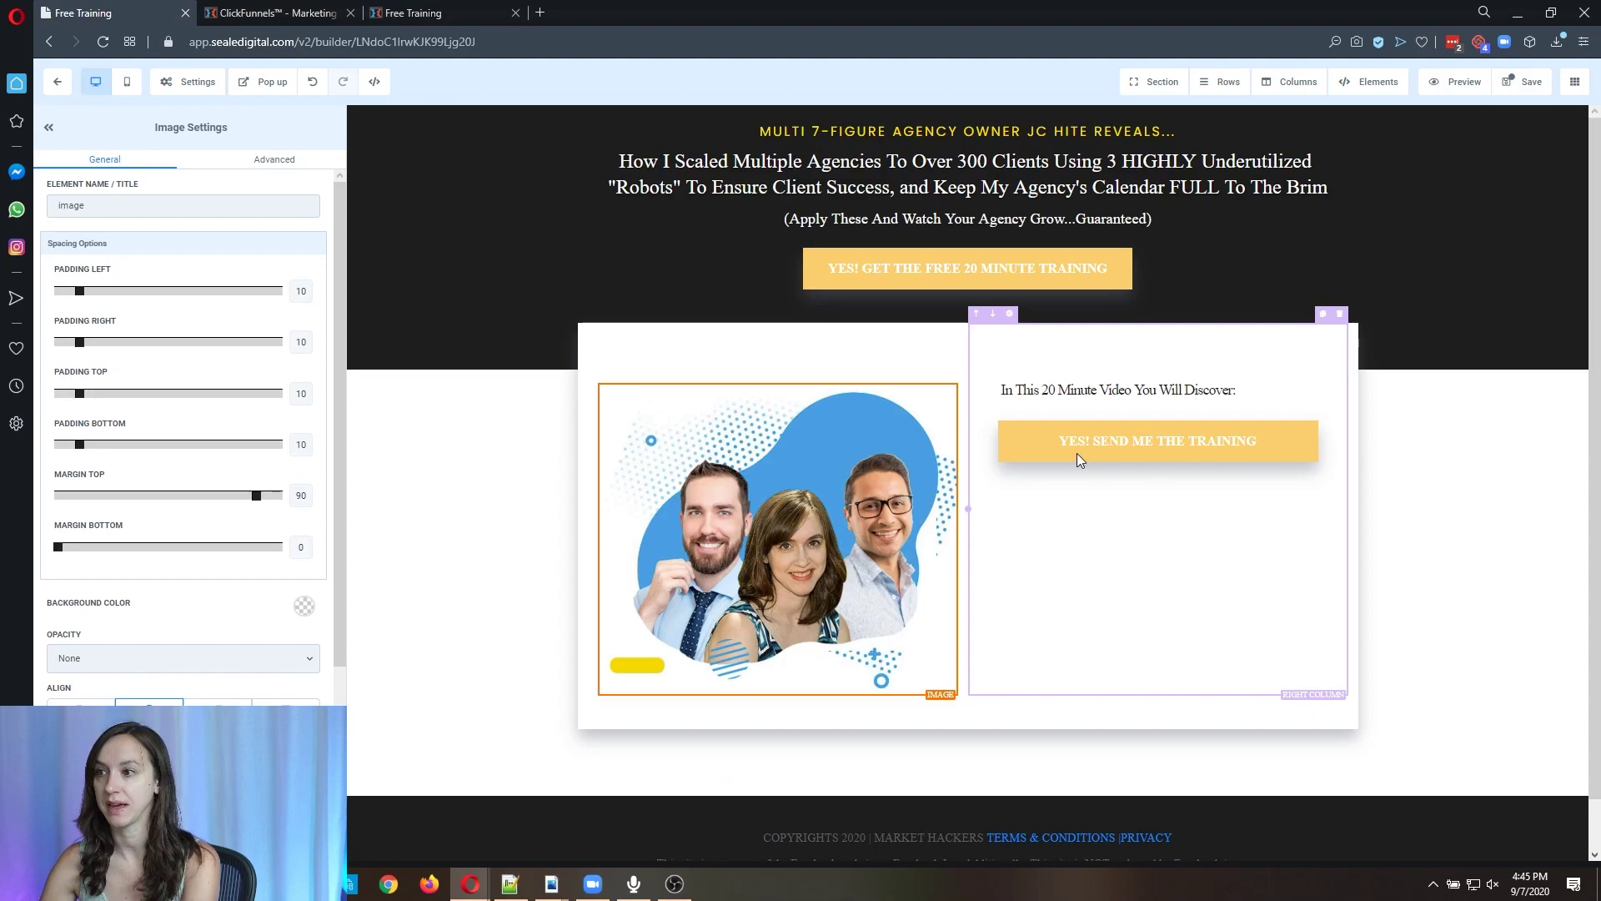
left_click(1107, 408)
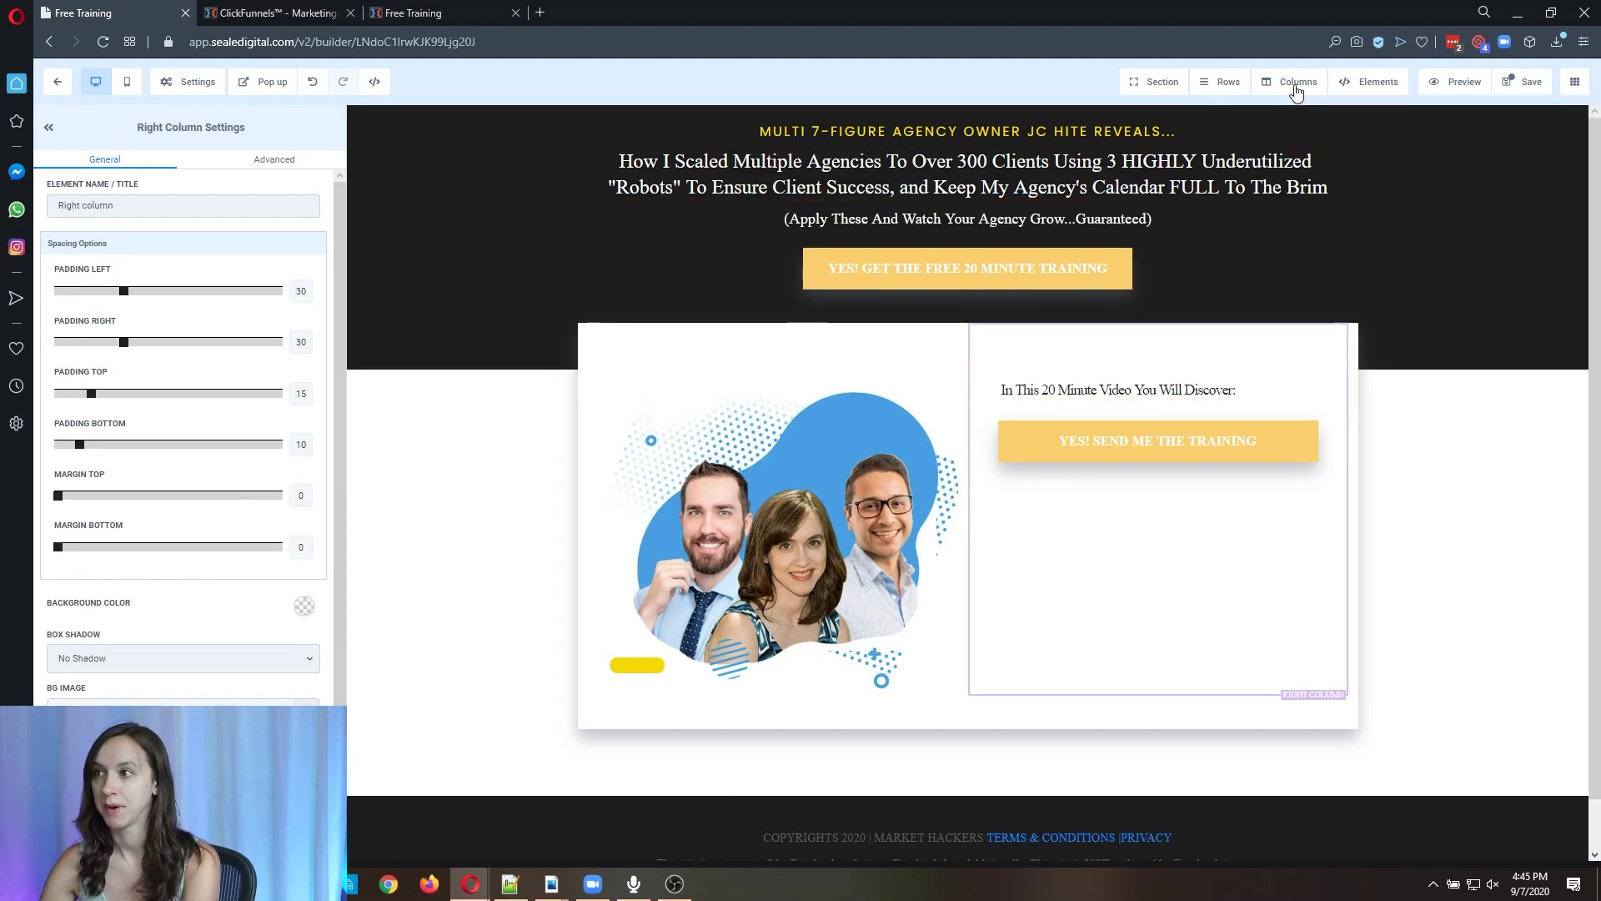
left_click(1382, 84)
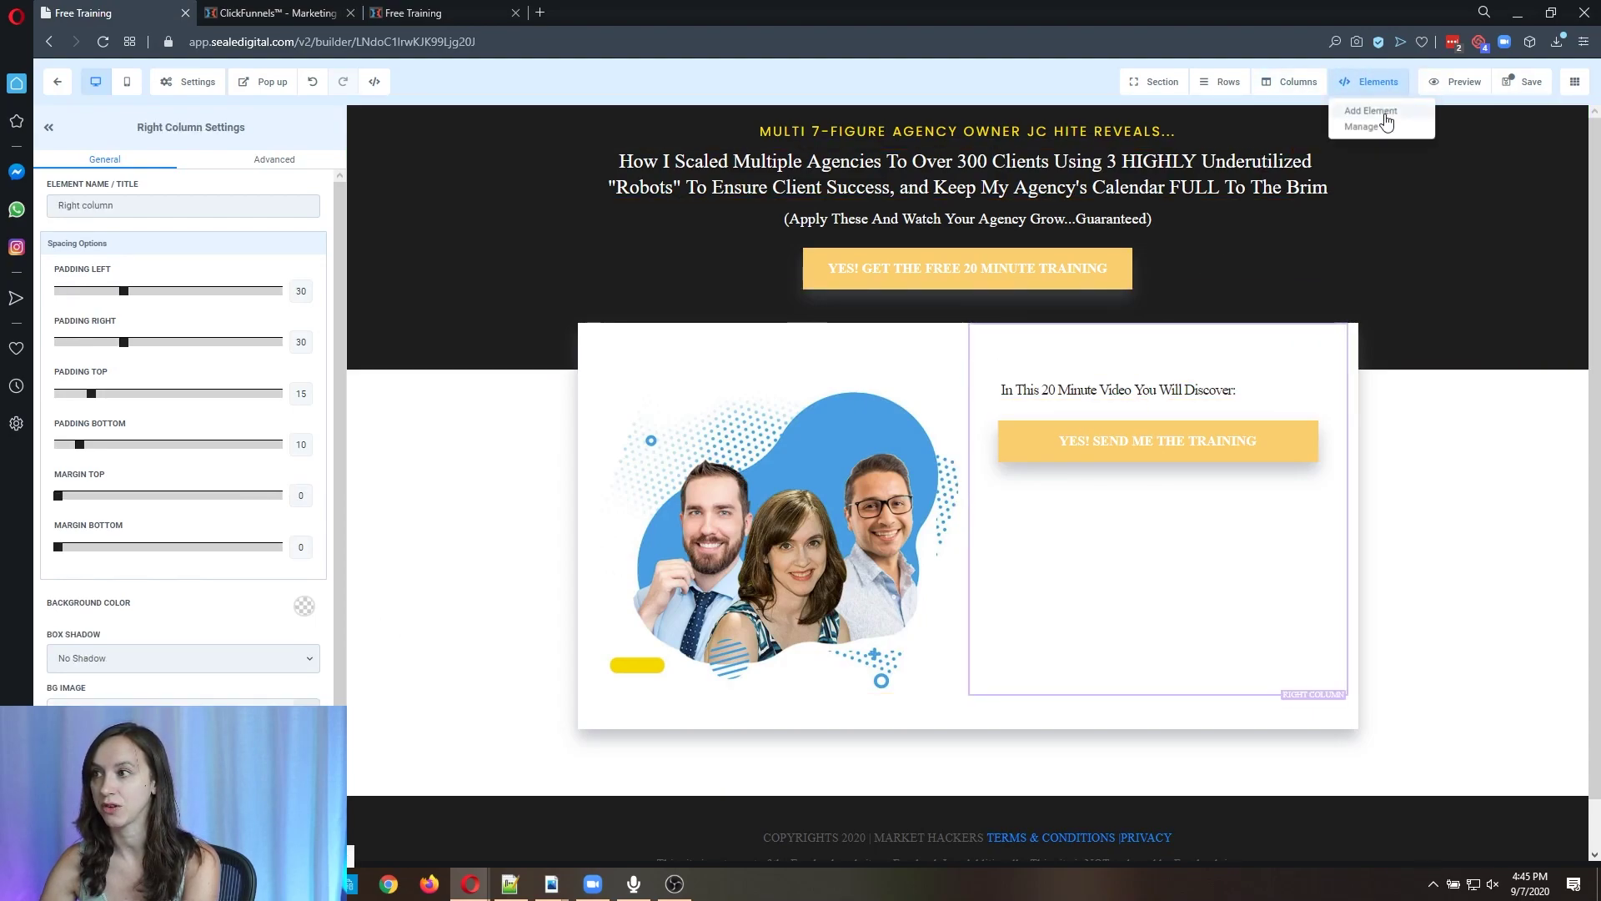
left_click(1386, 115)
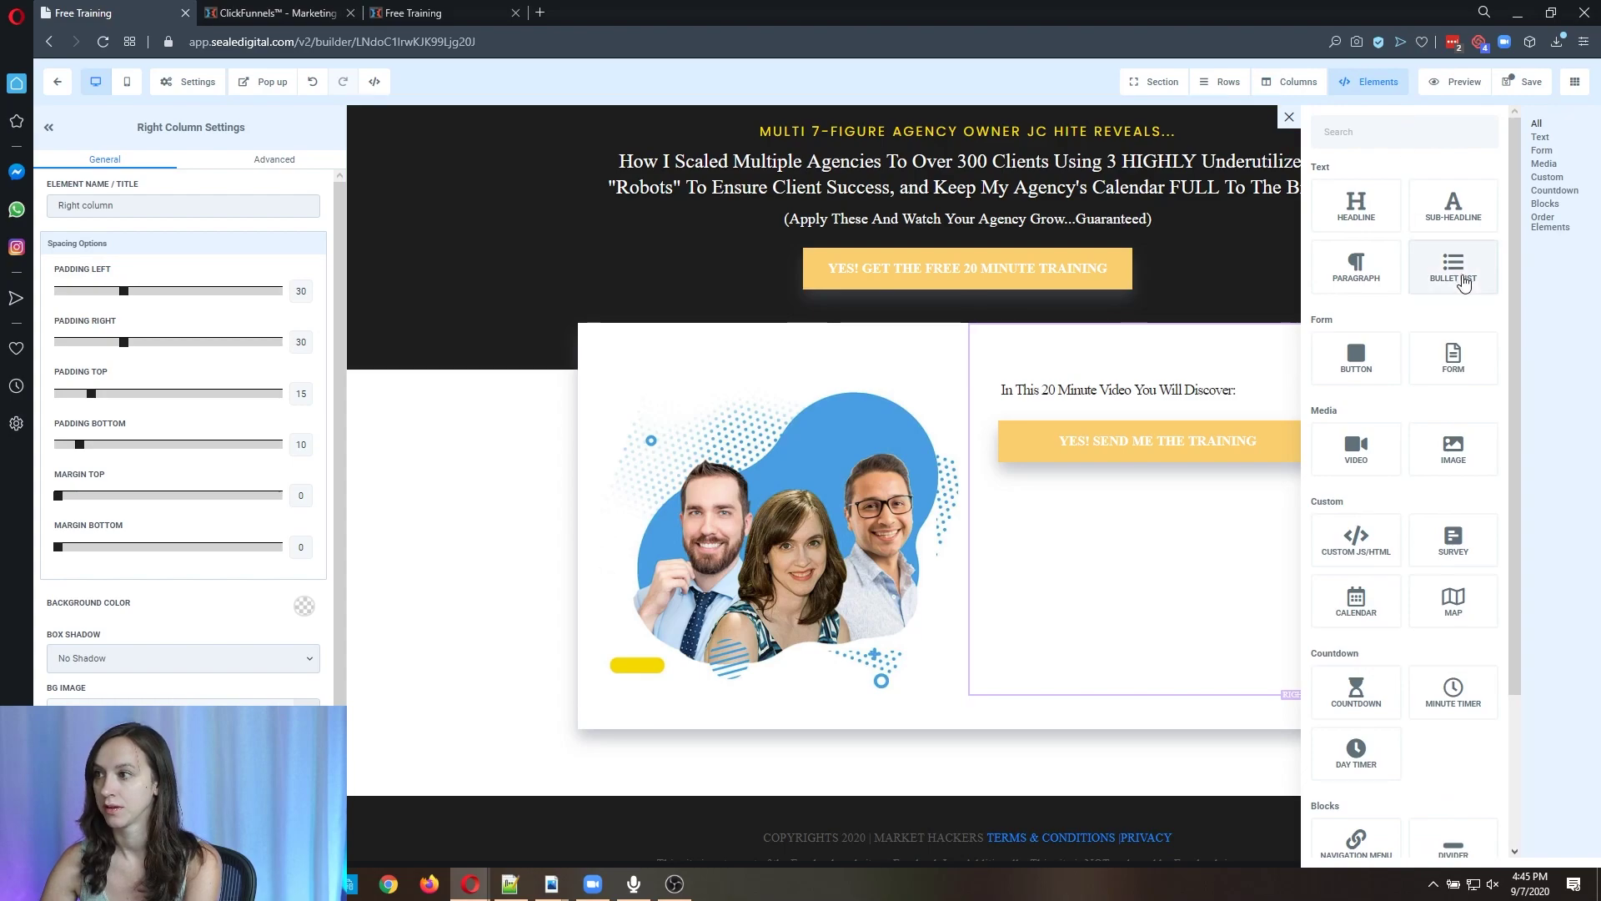
left_click_drag(1464, 283, 1122, 472)
key("ctrl+a")
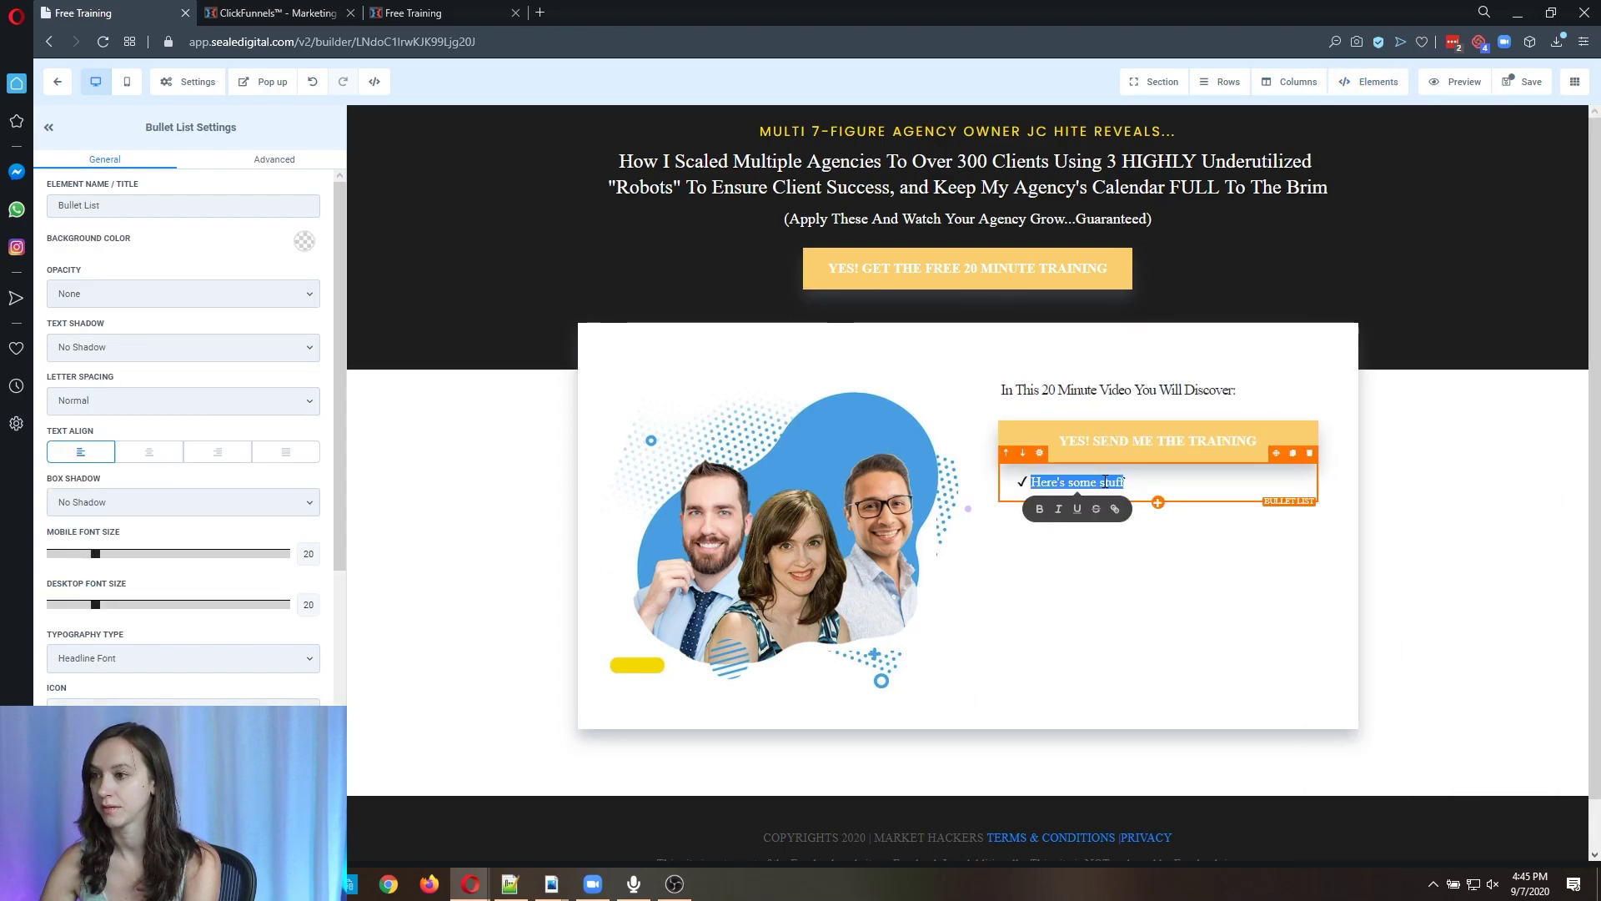
key("ctrl+v")
key("ctrl+z")
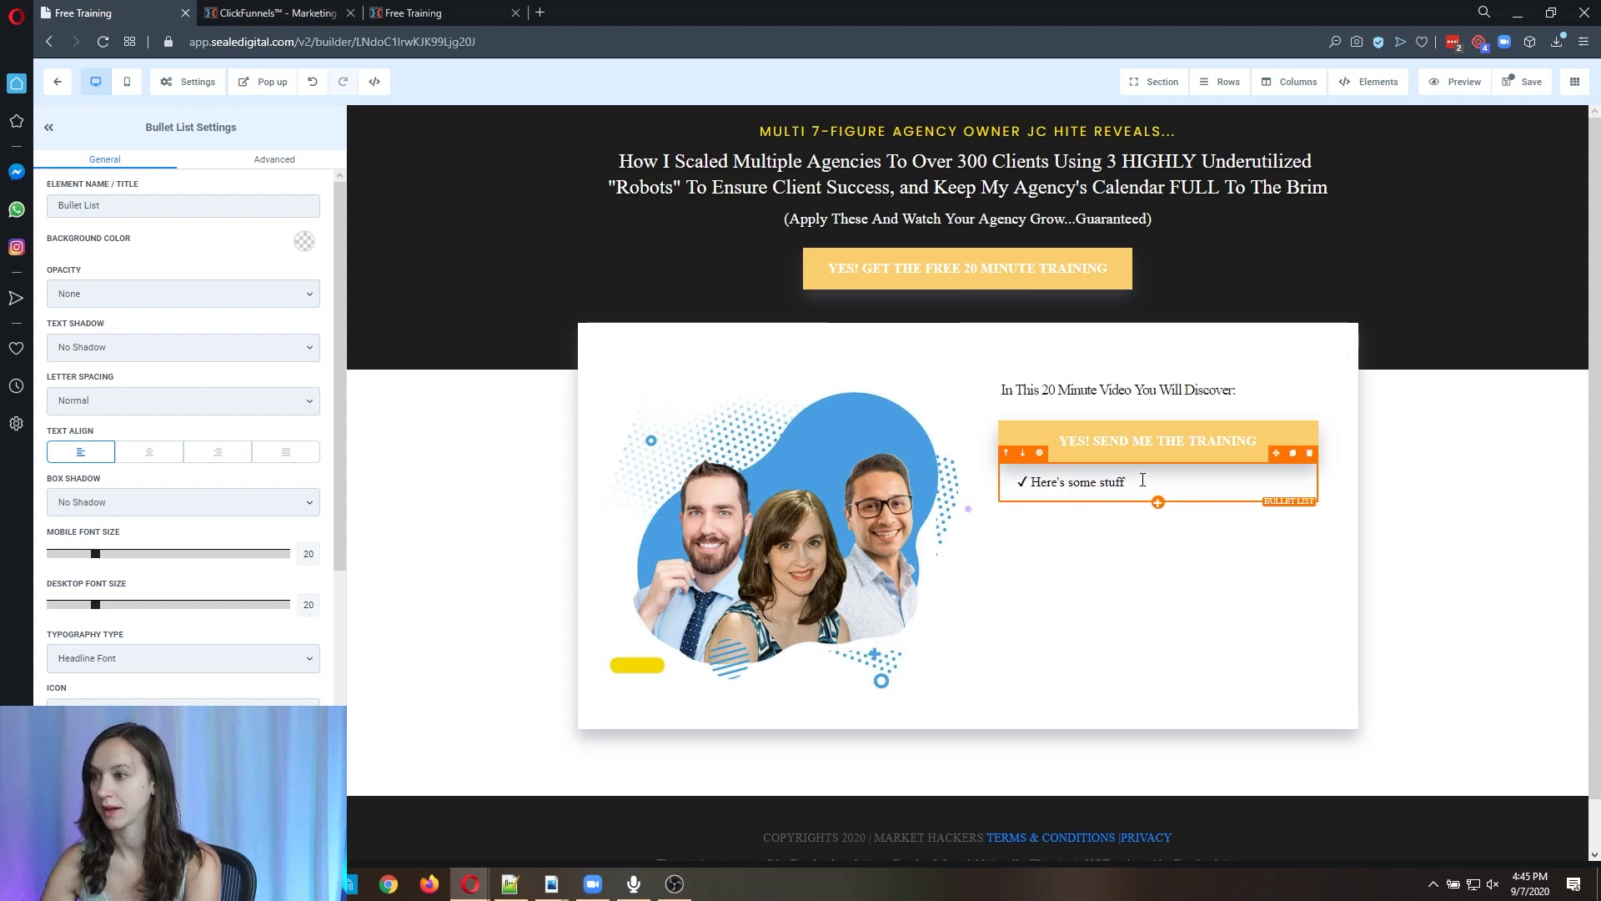
left_click_drag(1143, 479, 1049, 479)
key("BackSpace")
key("BackSpace")
key("BackSpace")
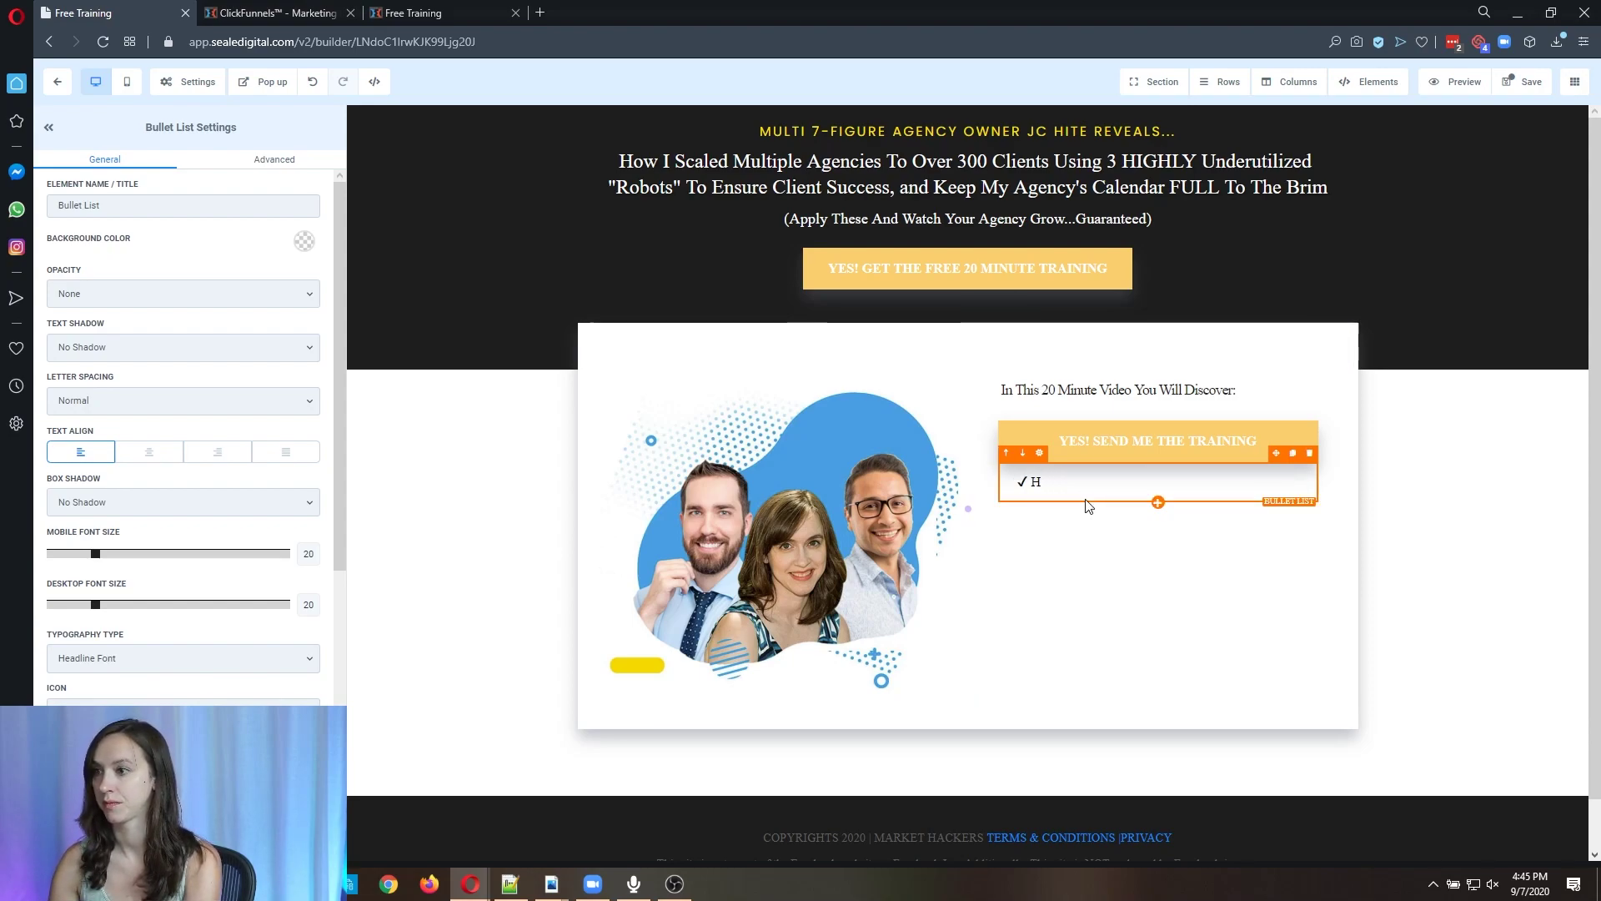
type("Why 98% of SMMA owners don't get past 5 clients. The 3 steps that are not just a suggestion but MANDATORY to get past 5 clients (and beyond) How to \"Mark Cuban\" your sales process to that you never have white space on your agencies calendar again.")
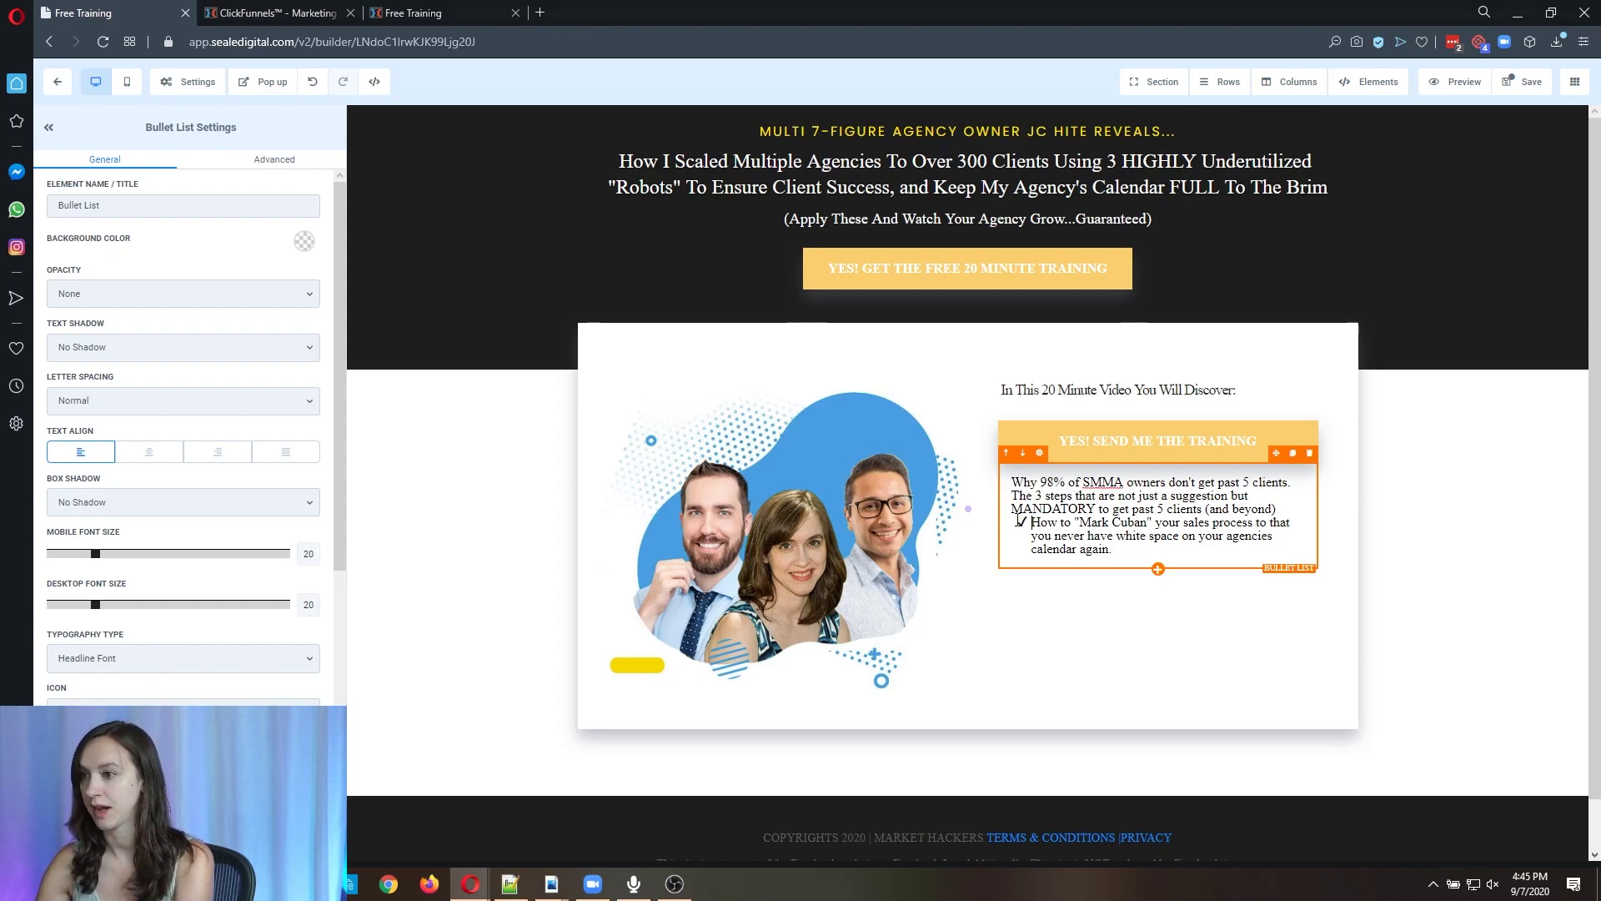
left_click(1078, 548)
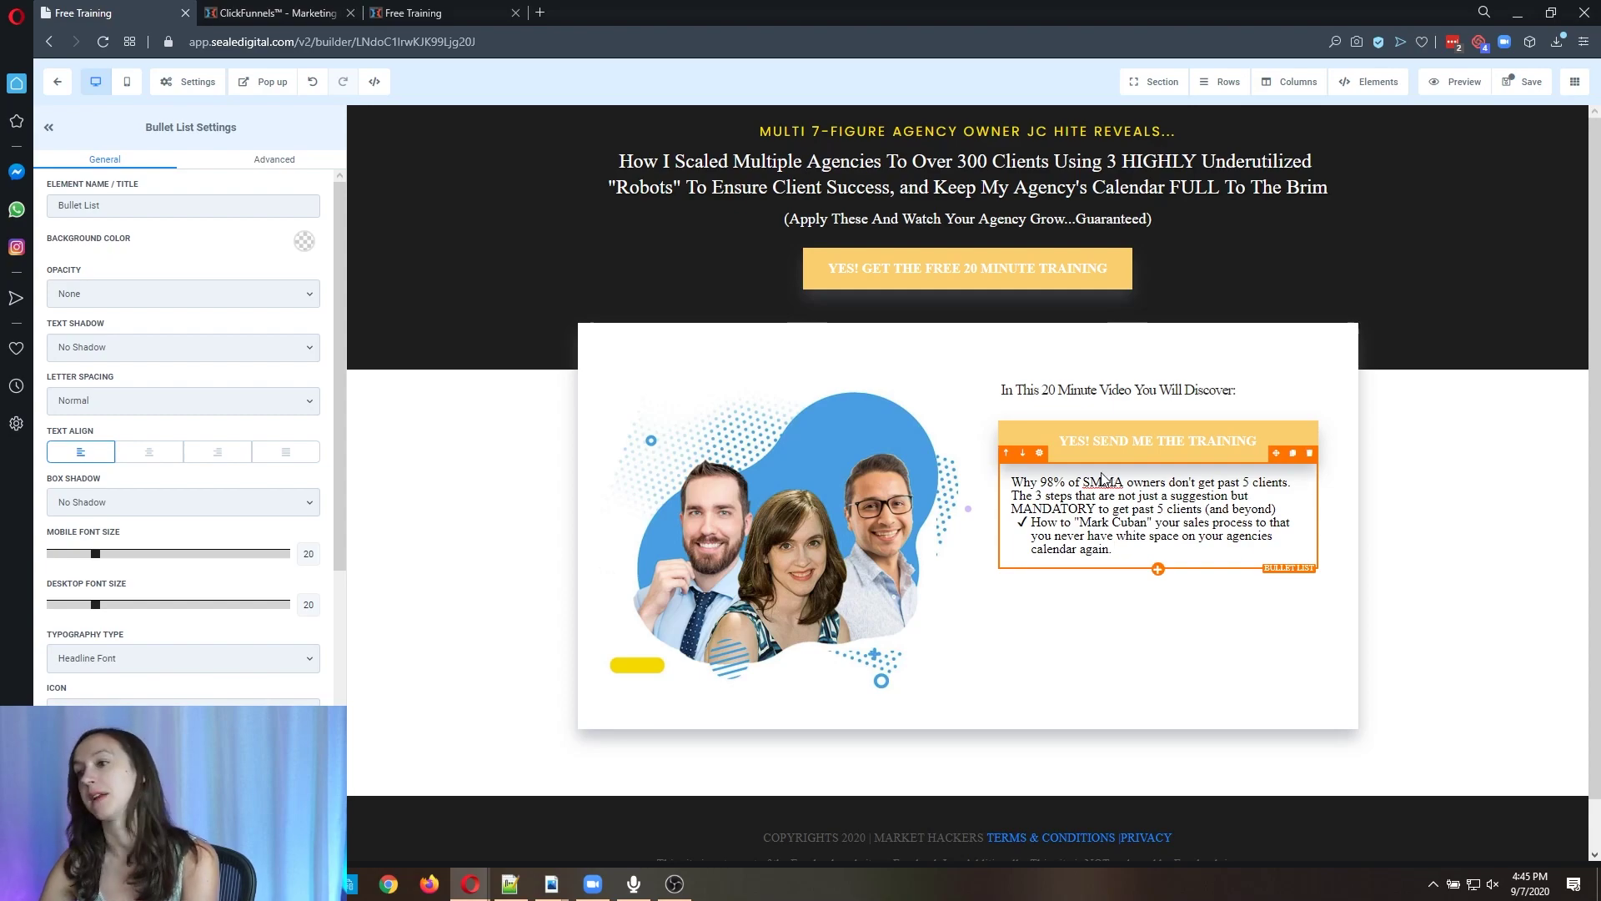
Move the YES! SEND ME THE TRAINING button below the bullet list
left_click(472, 10)
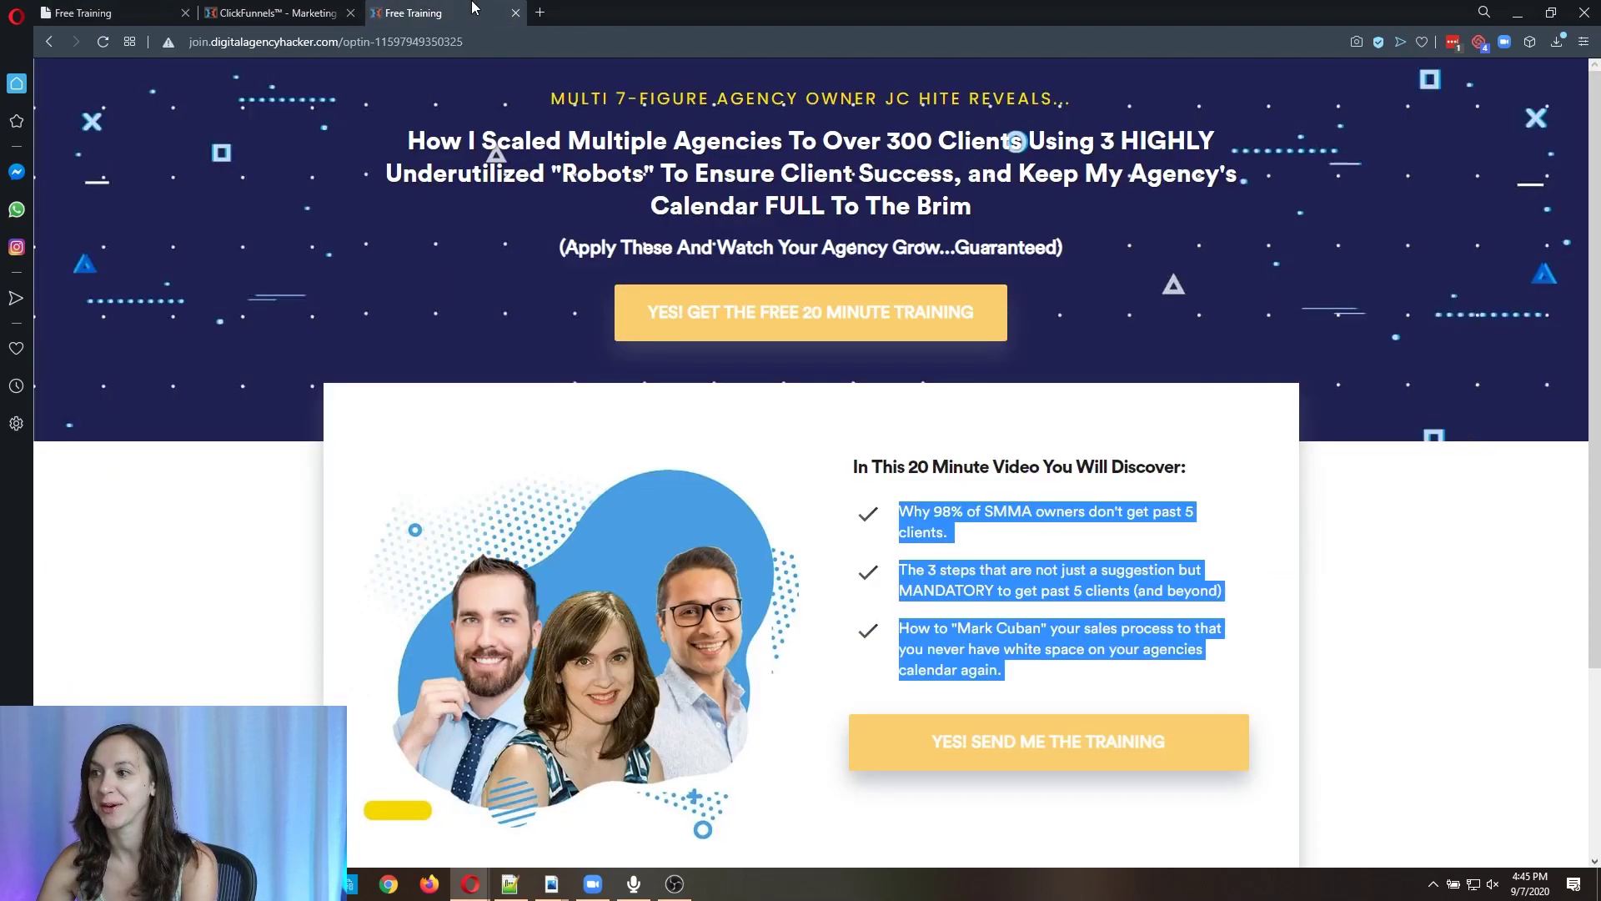
left_click(117, 13)
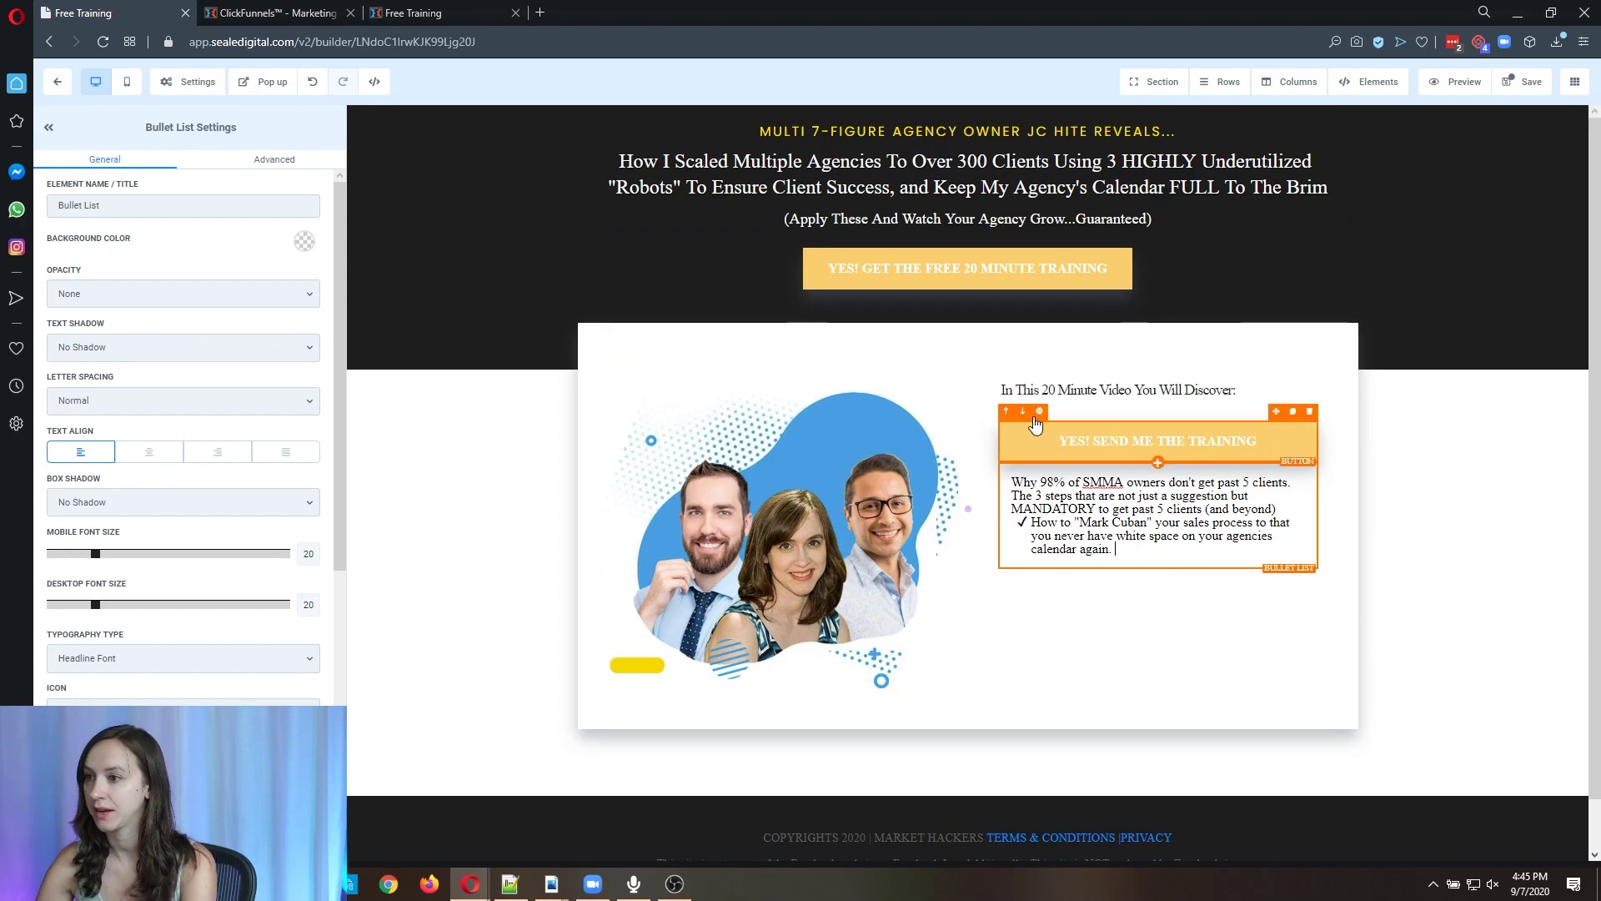
left_click(1029, 413)
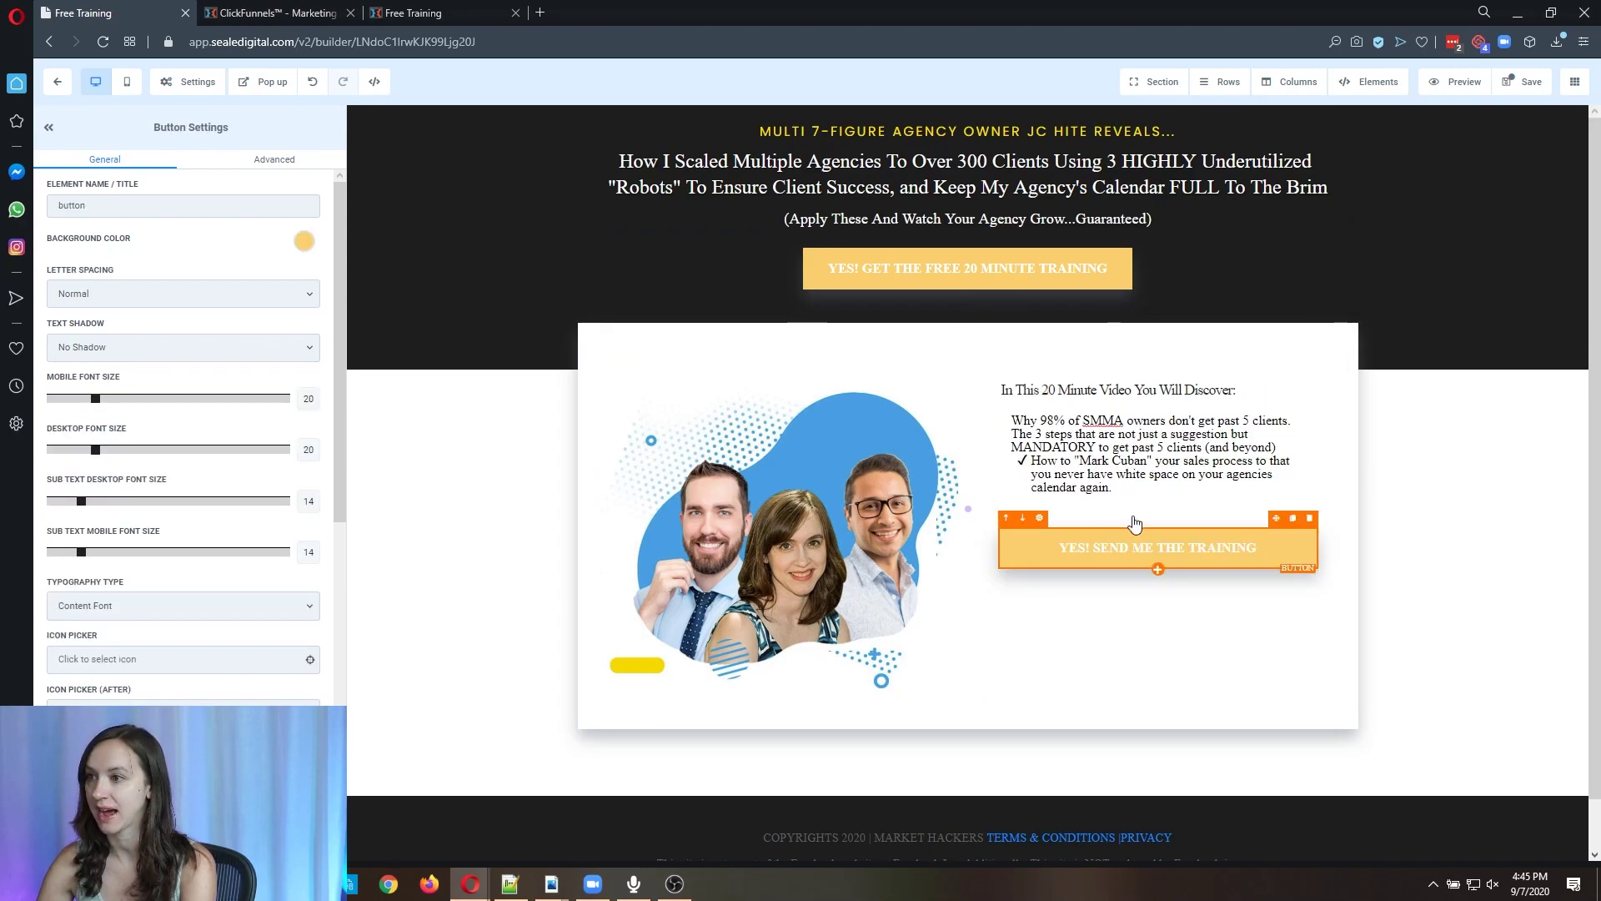
left_click(386, 8)
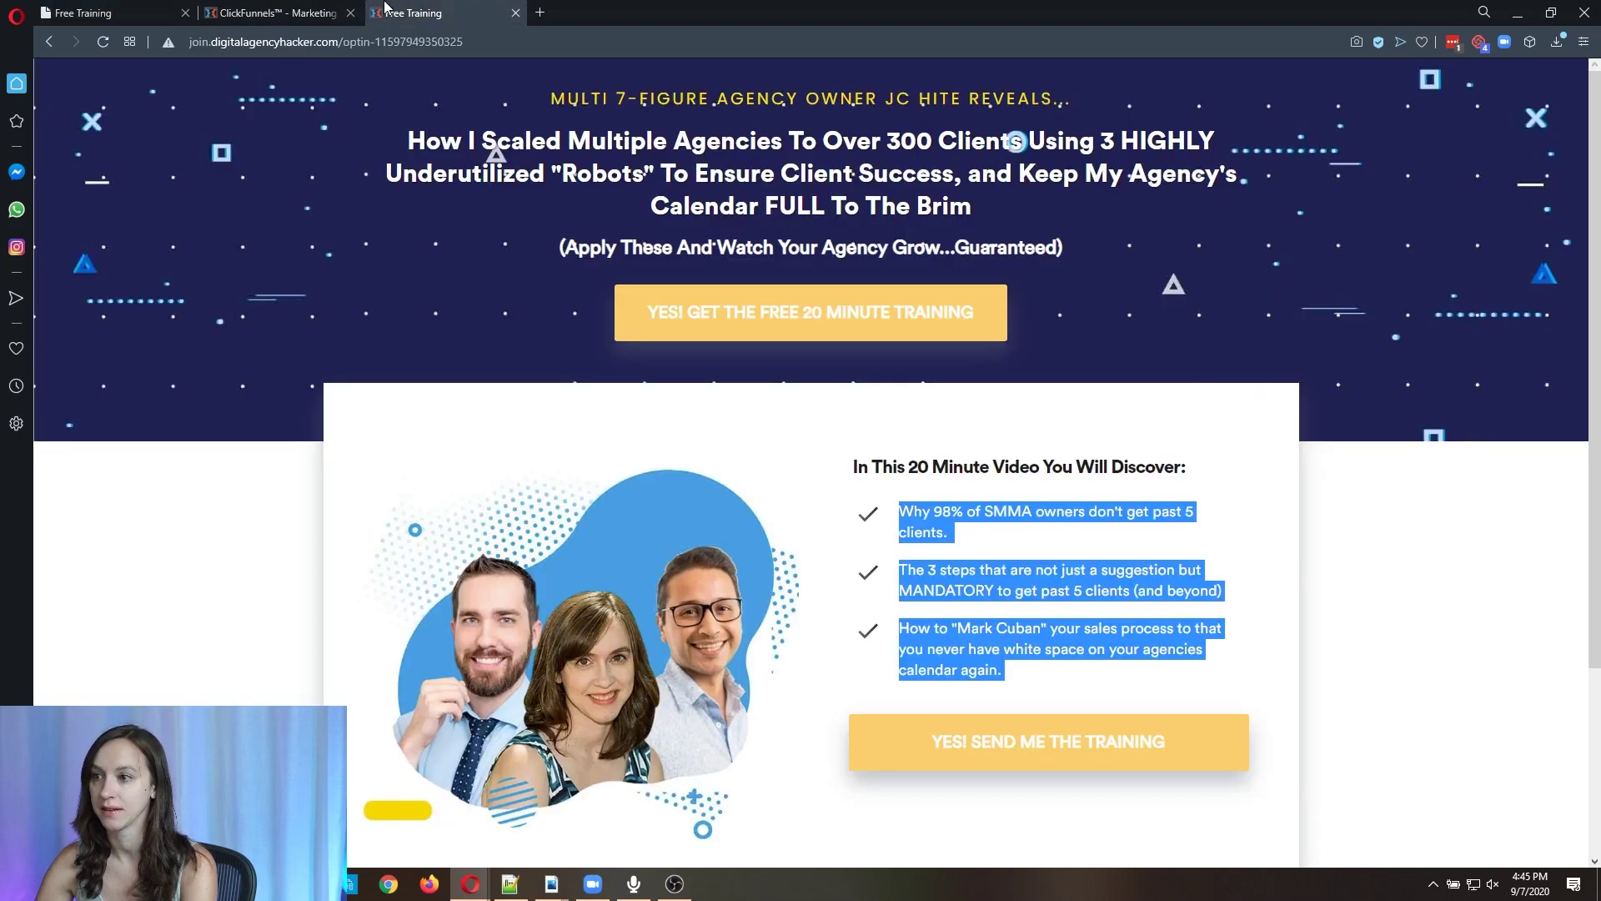
Make the discovery headline bold
left_click(109, 12)
triple_click(1128, 389)
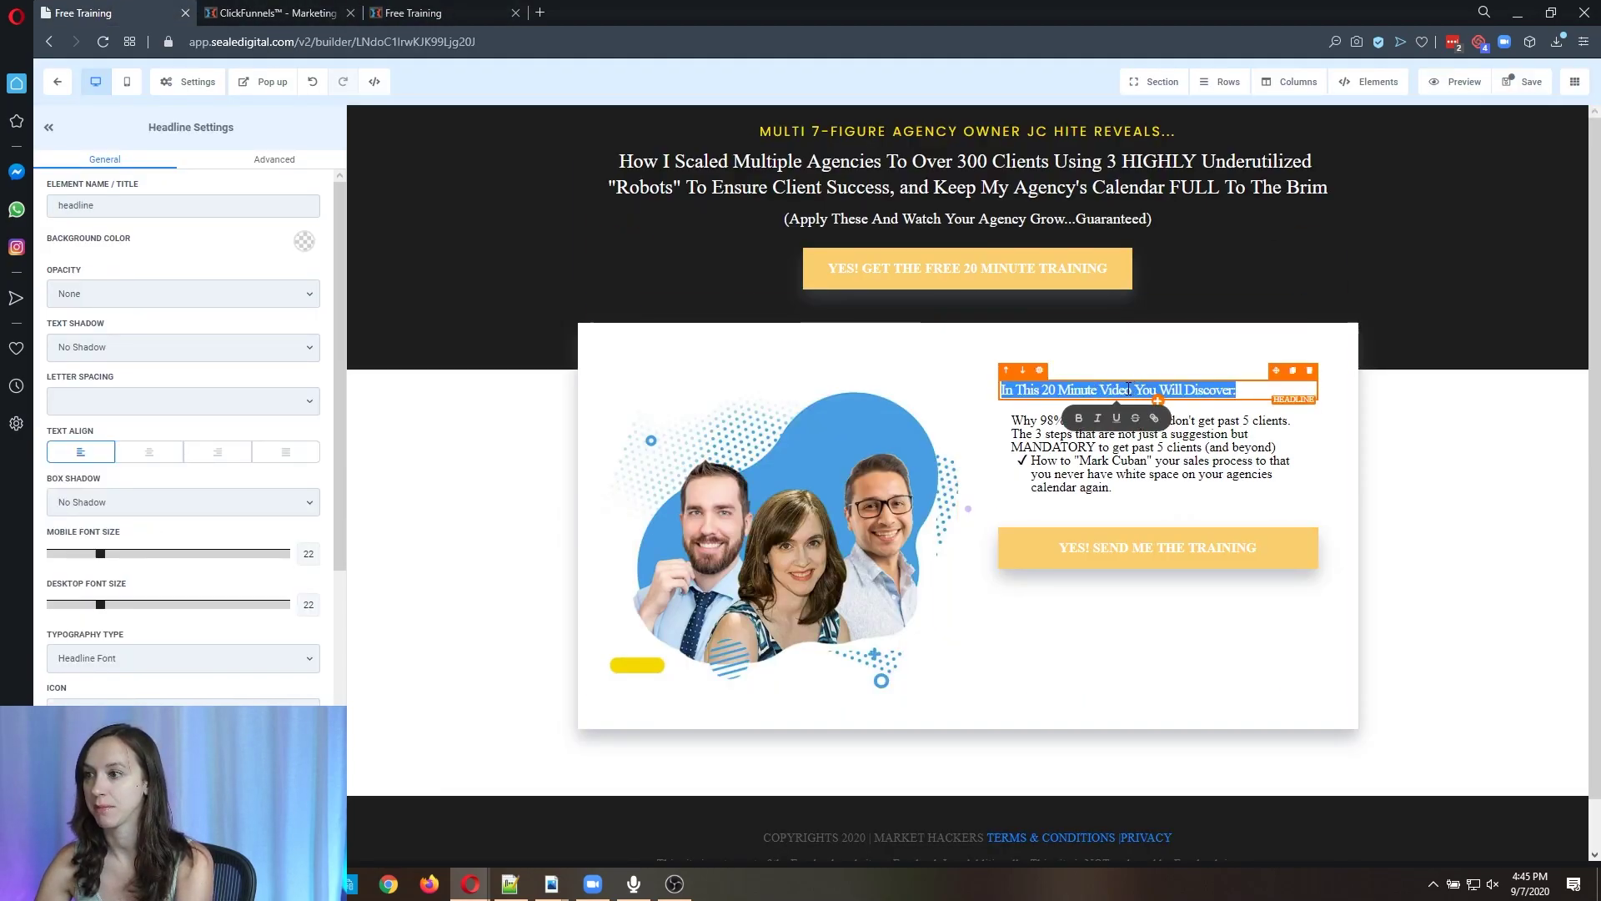
left_click(1088, 423)
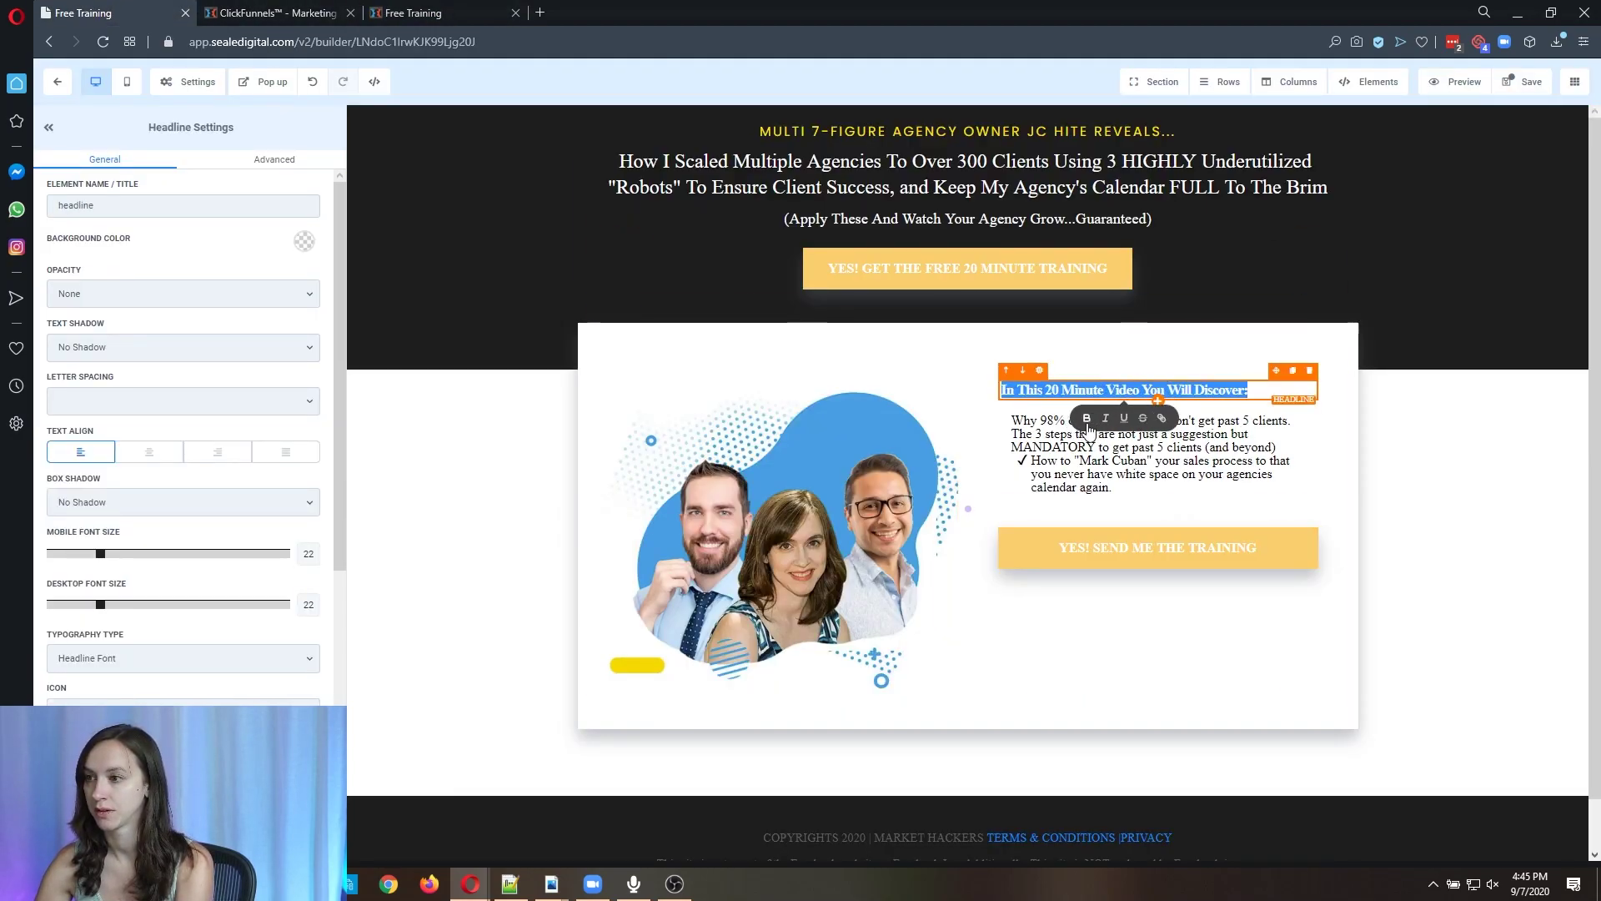
left_click(1084, 437)
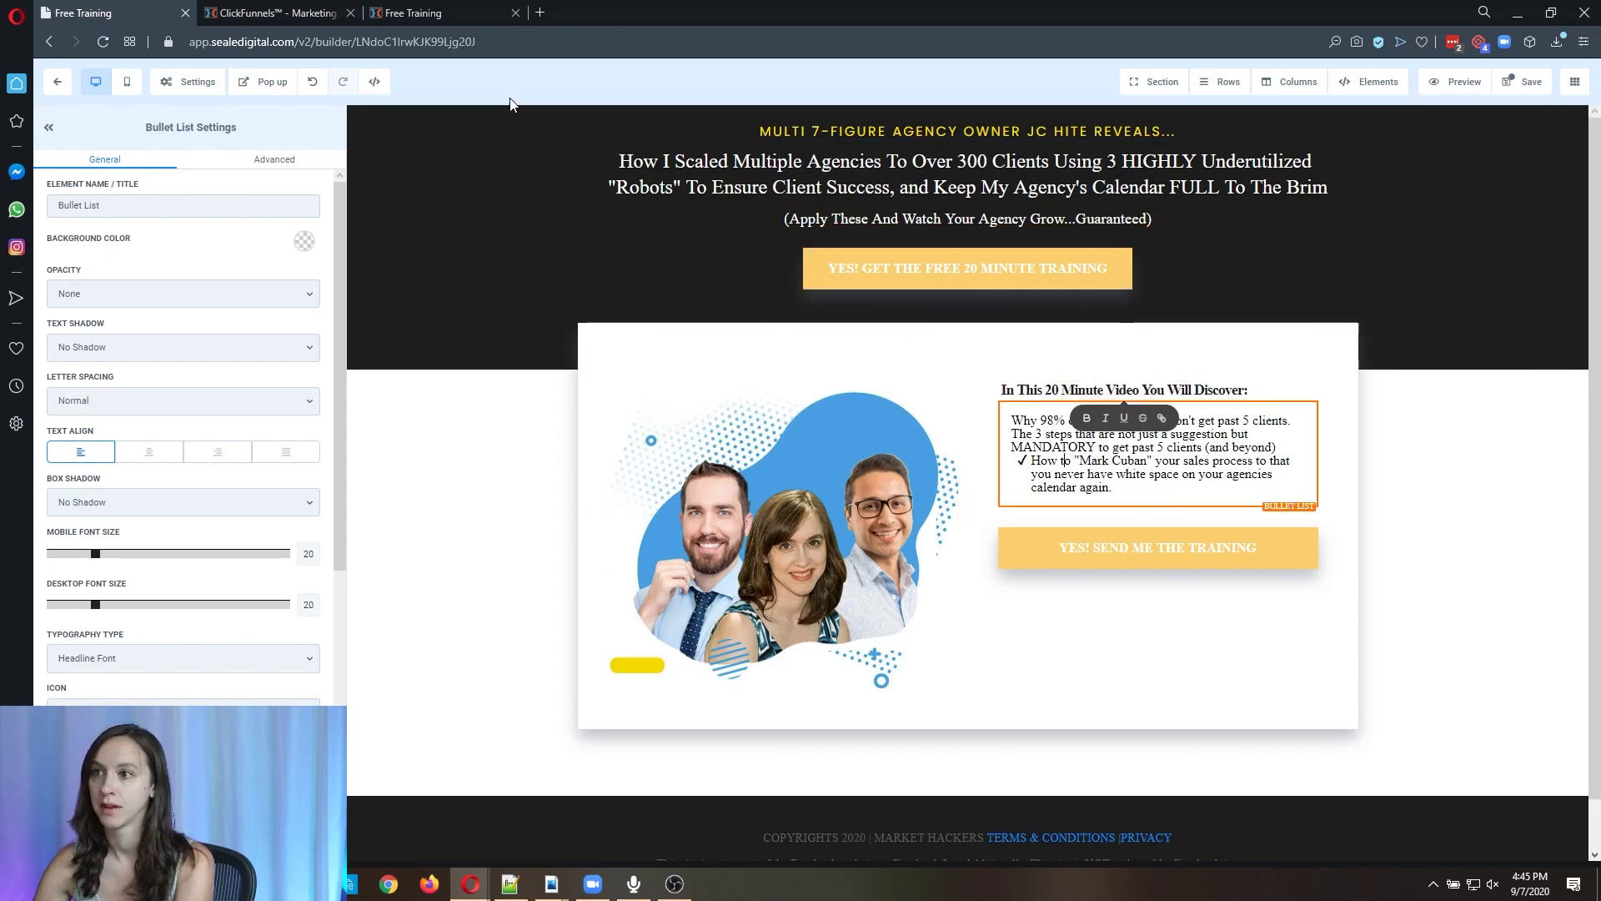
Give the top section a dark-blue gradient background and save the page
left_click(467, 148)
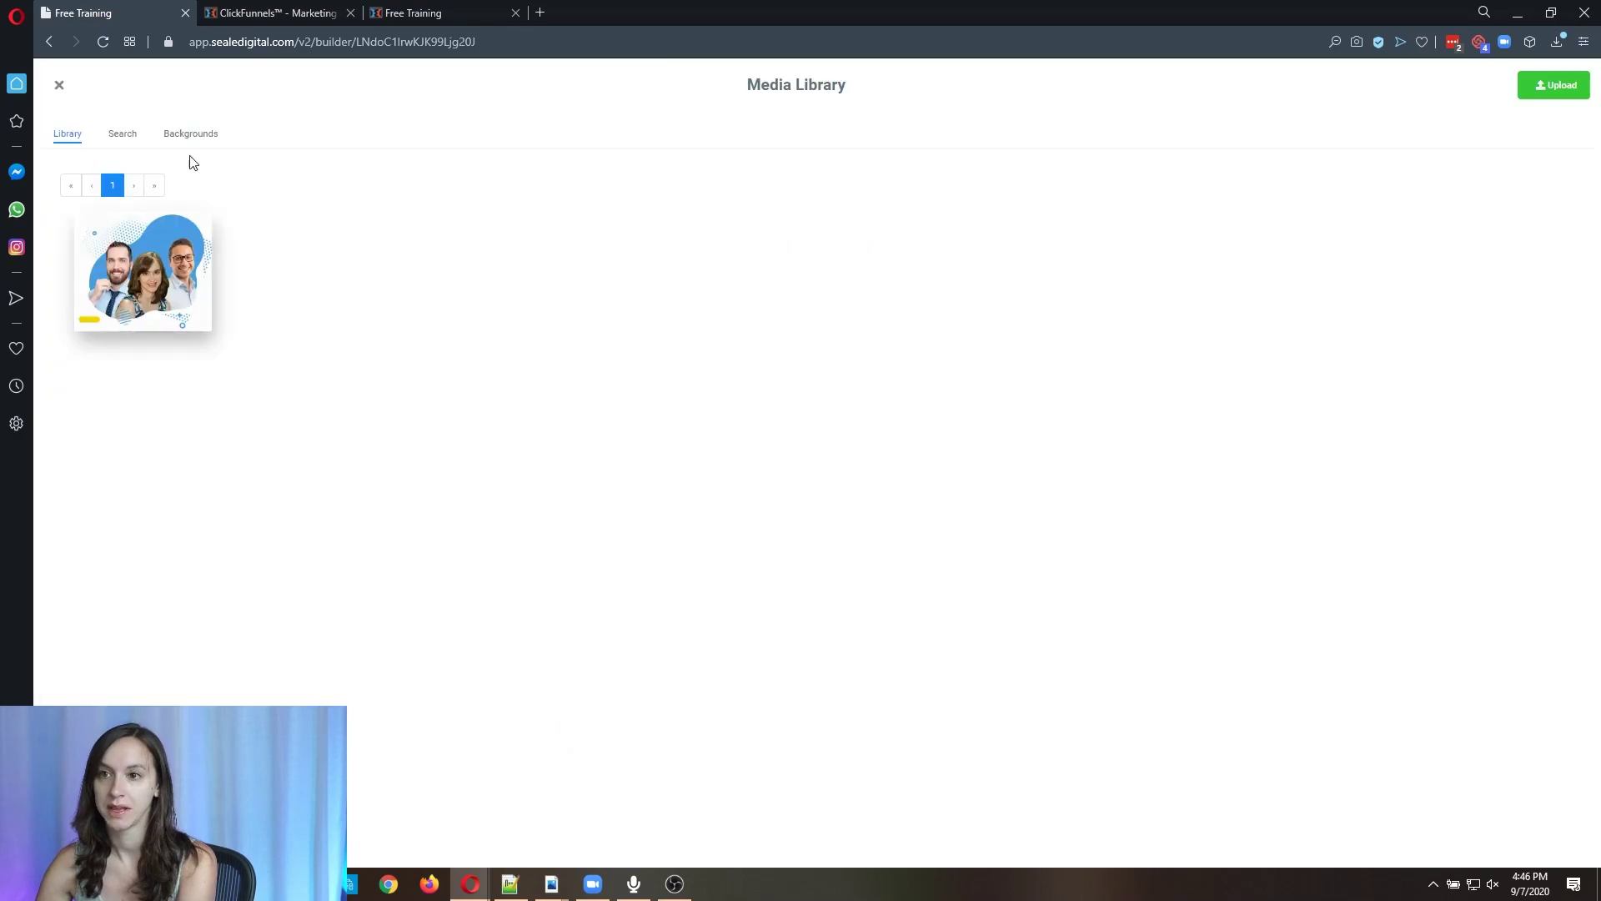
left_click(189, 136)
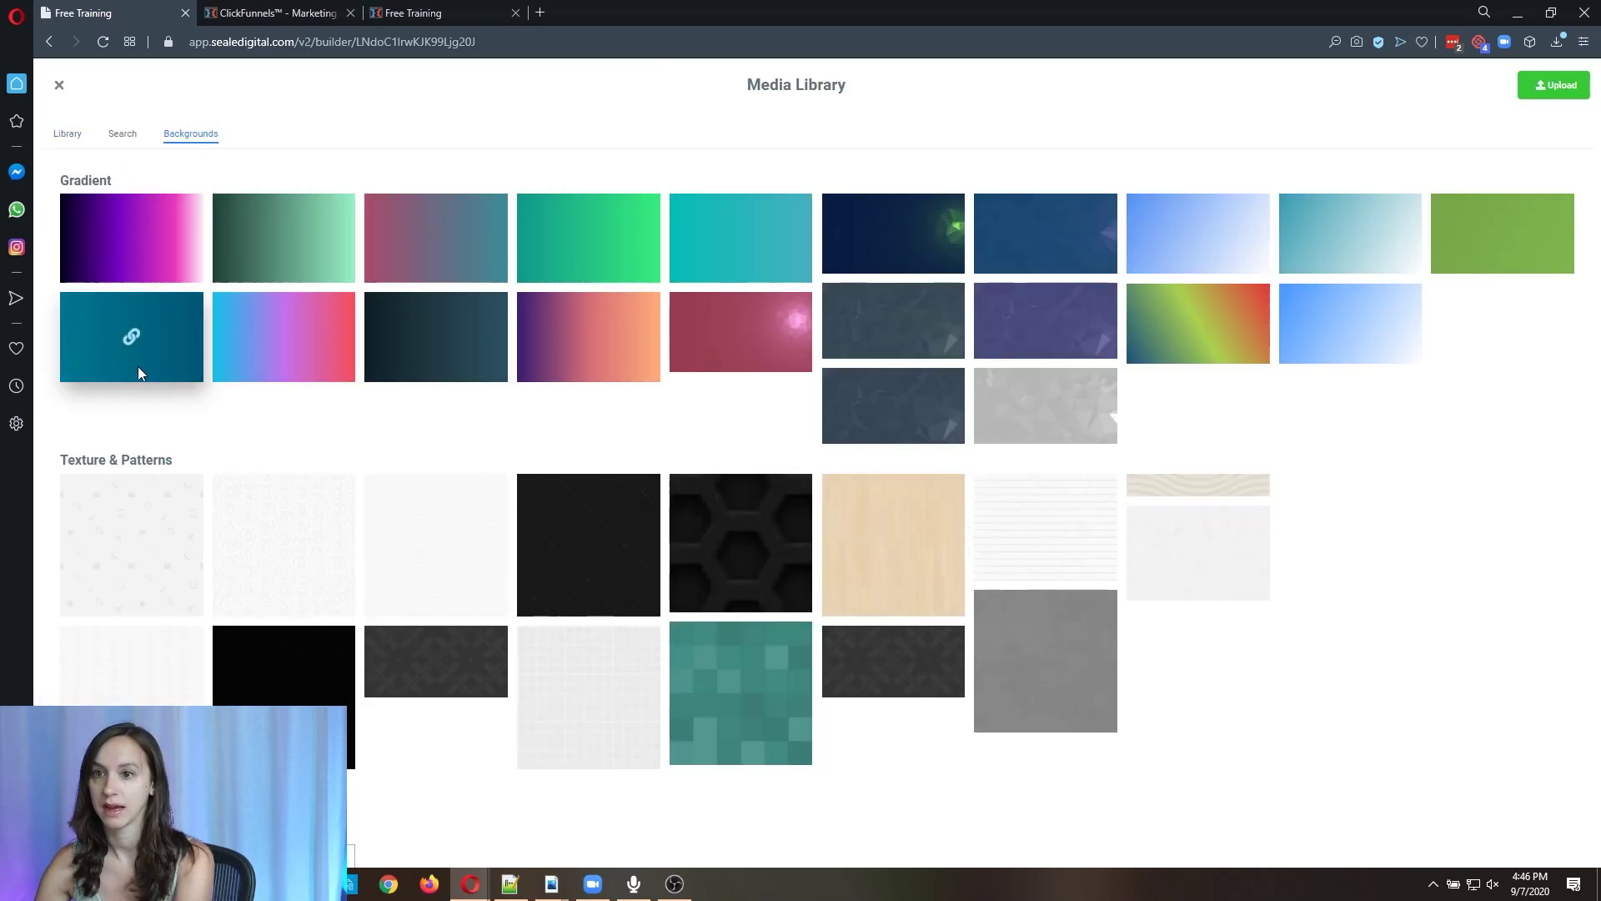
left_click(1049, 233)
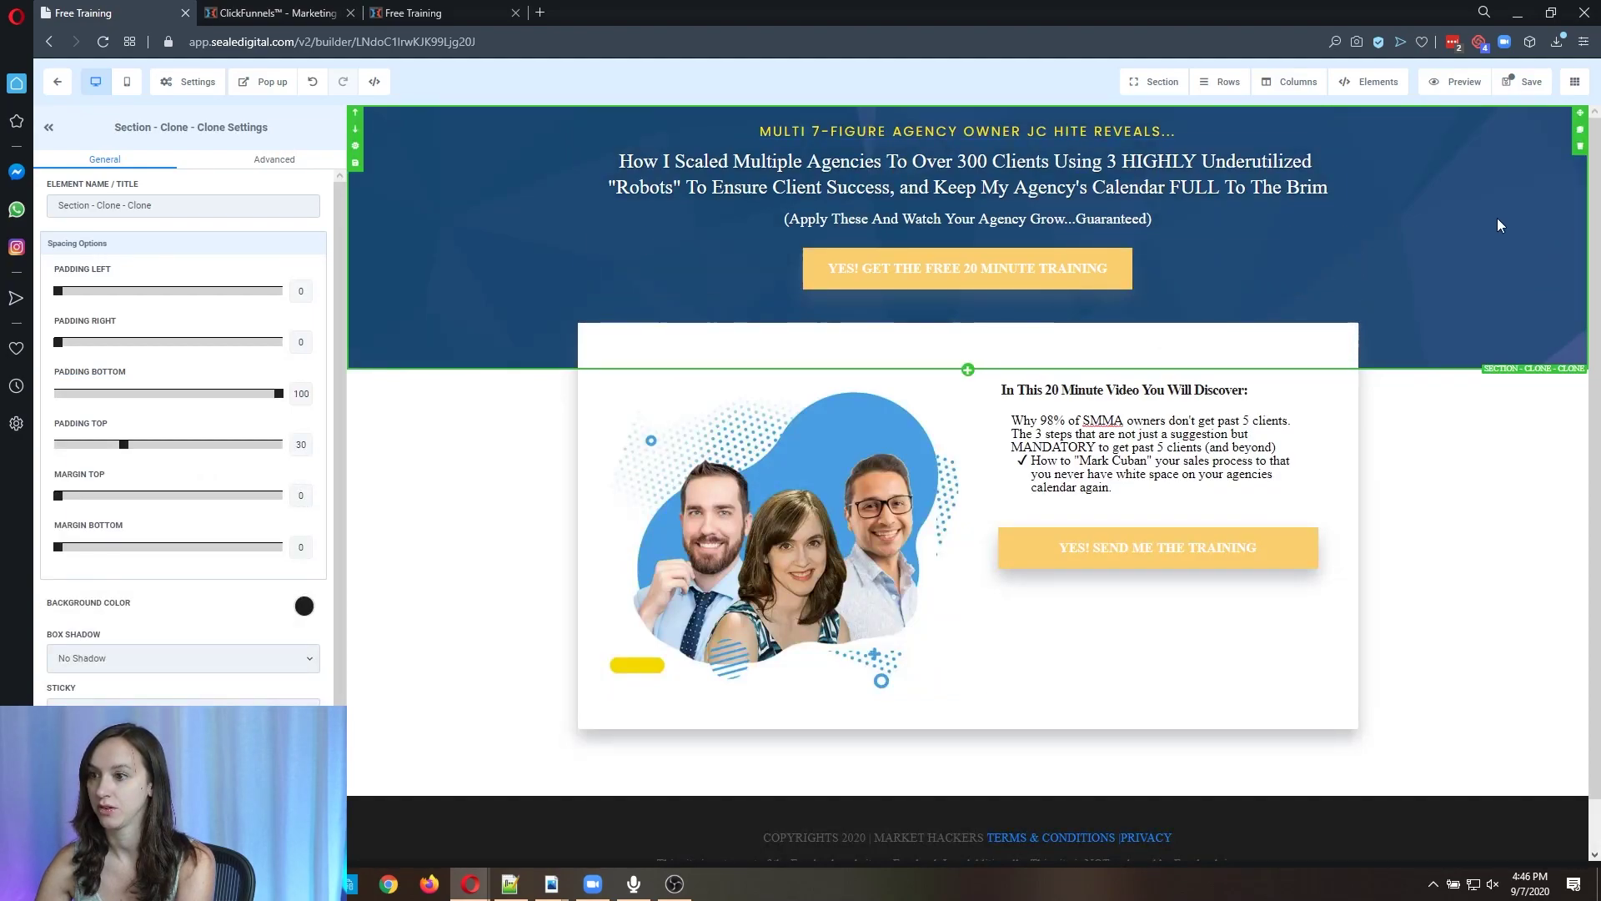
scroll(1473, 207, "down", 2)
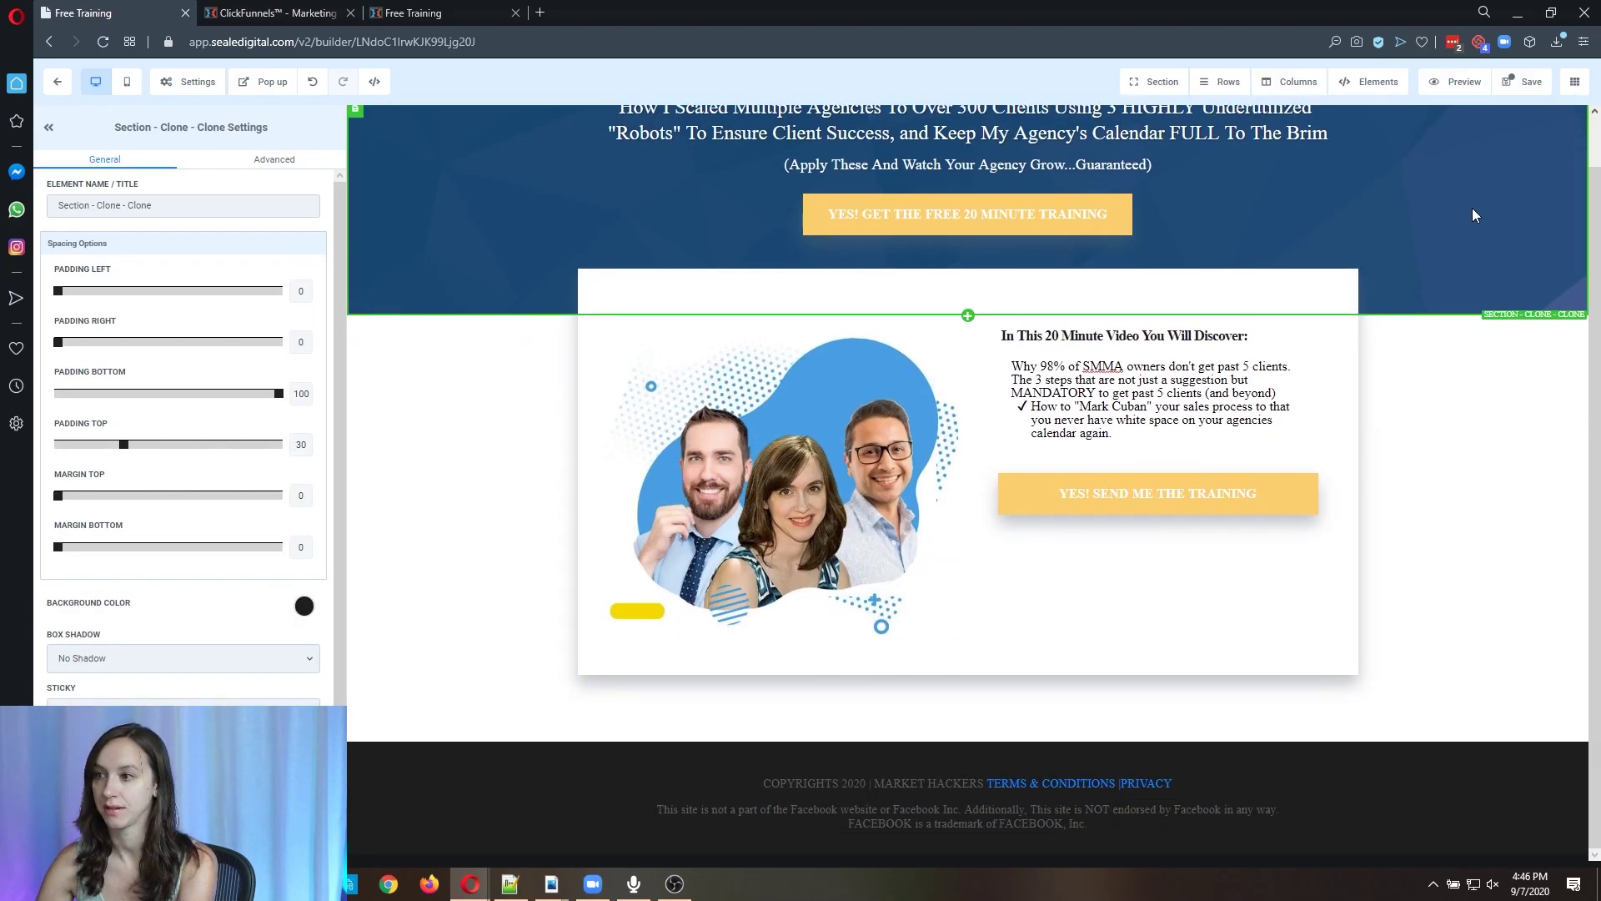
scroll(1471, 208, "up", 2)
left_click(1525, 81)
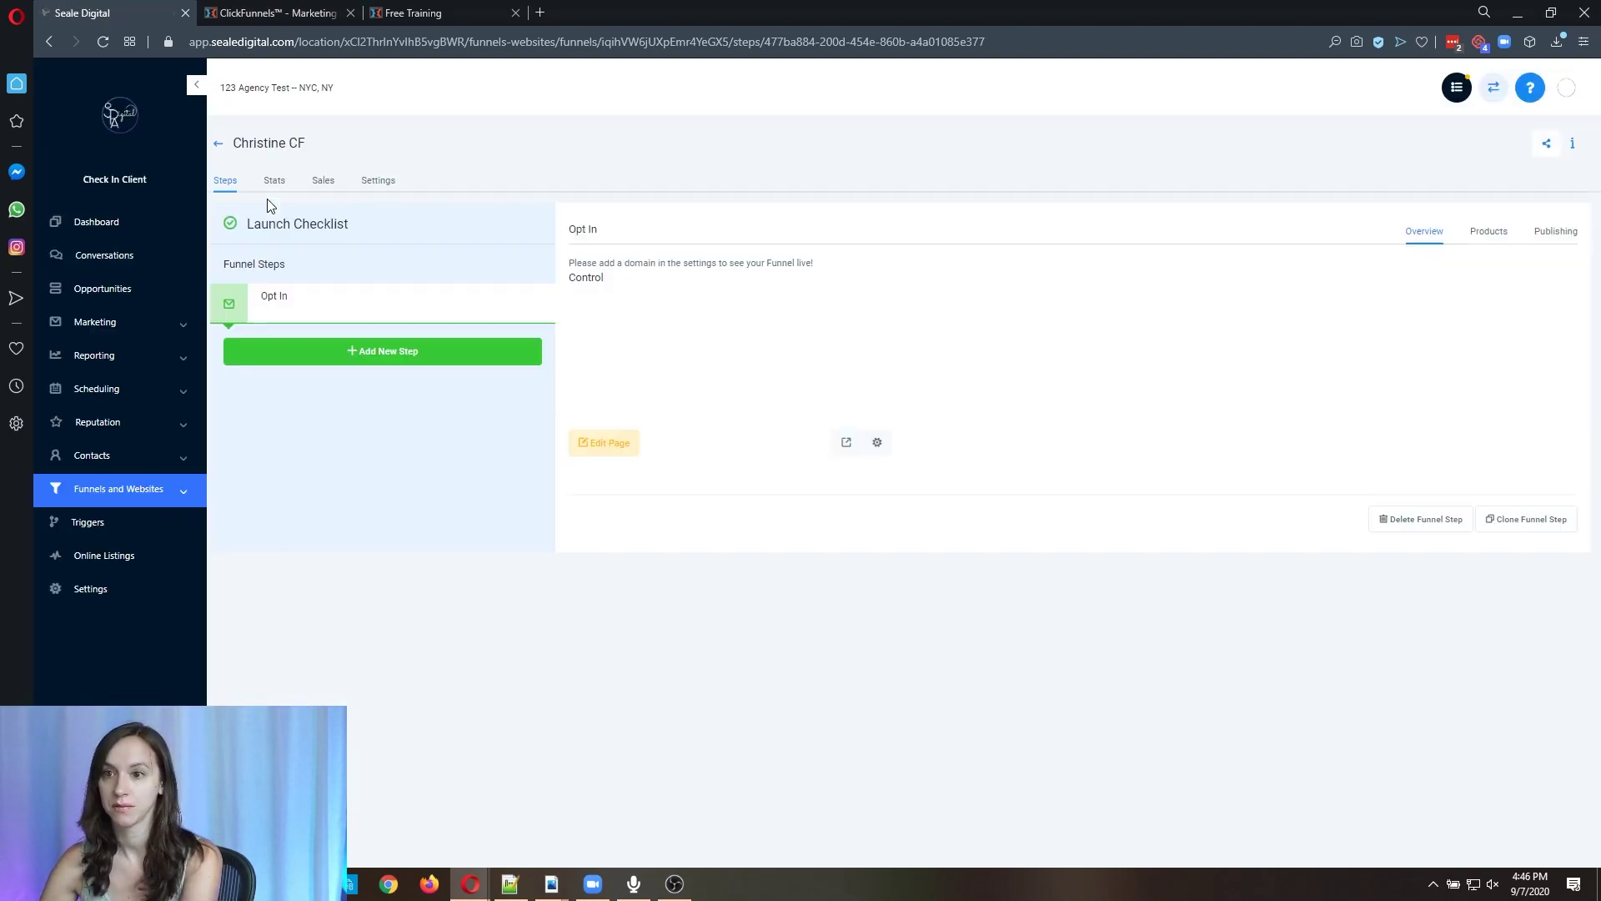
Open the Presentation Page step of the ClickFunnels VSL Funnel
left_click(276, 14)
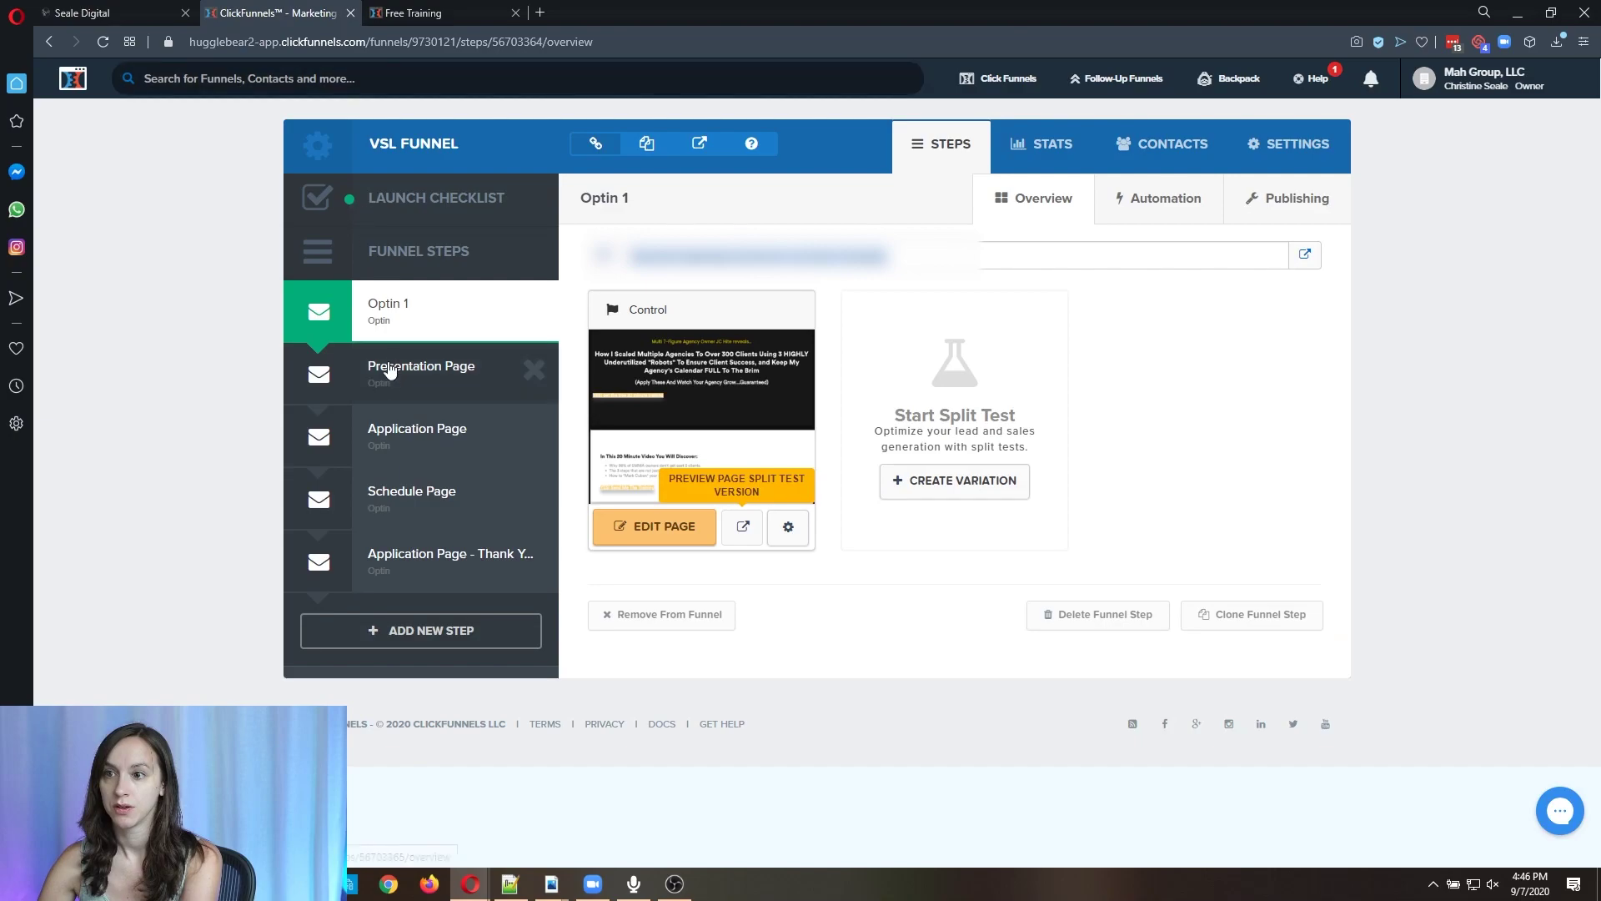
left_click(406, 367)
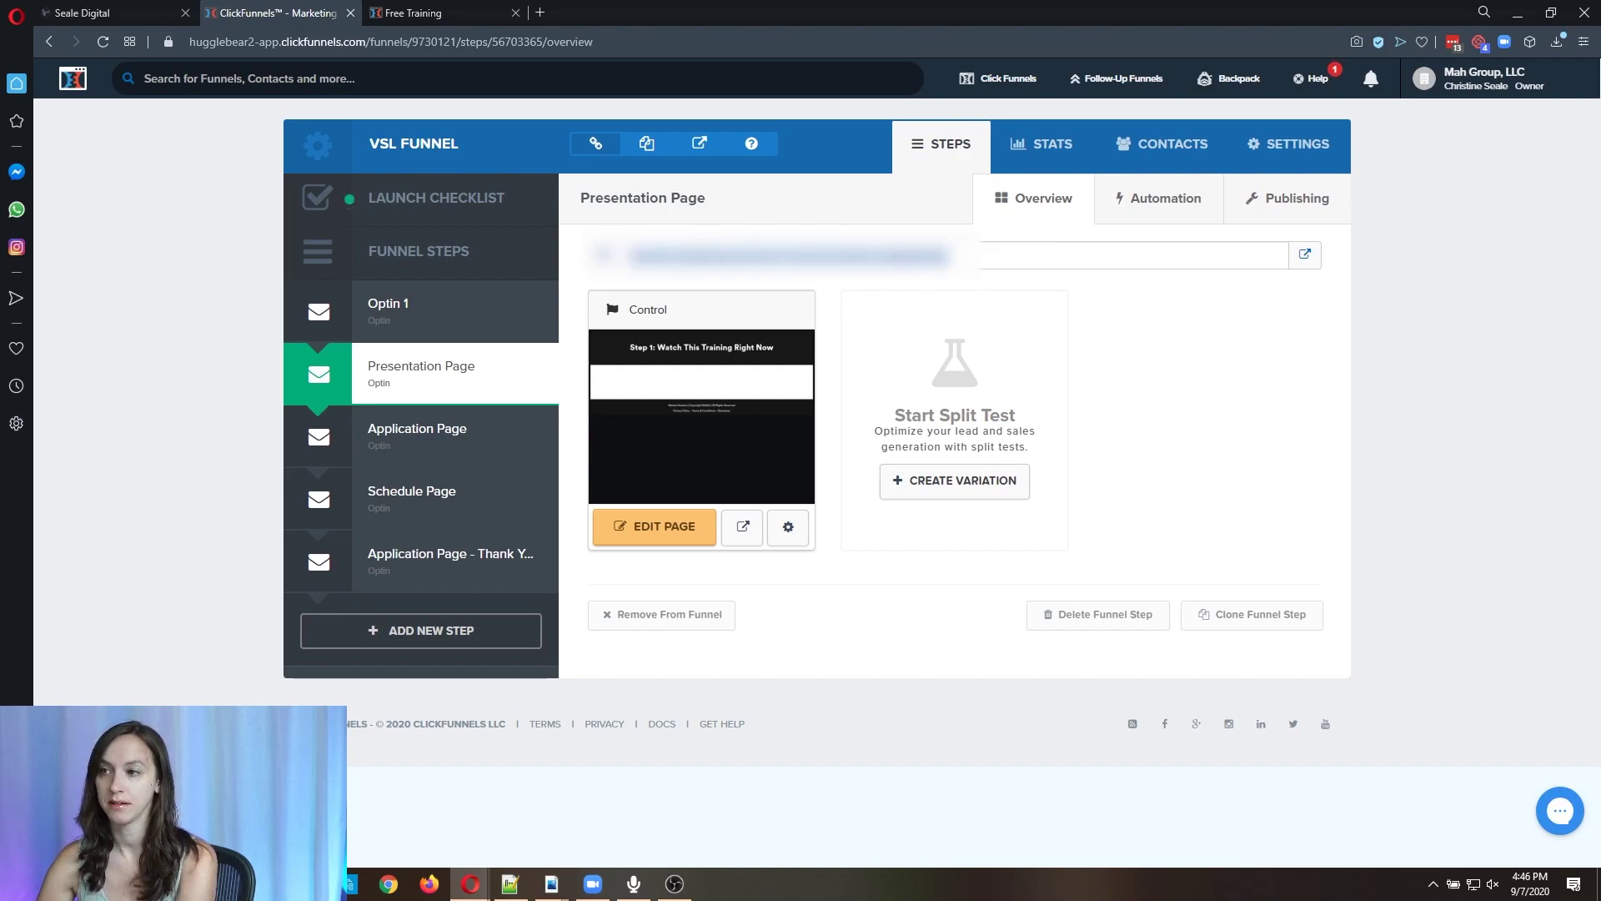
Add a Presentation step importing the pasted ClickFunnels presentation page URL, granting asset permission
left_click(166, 10)
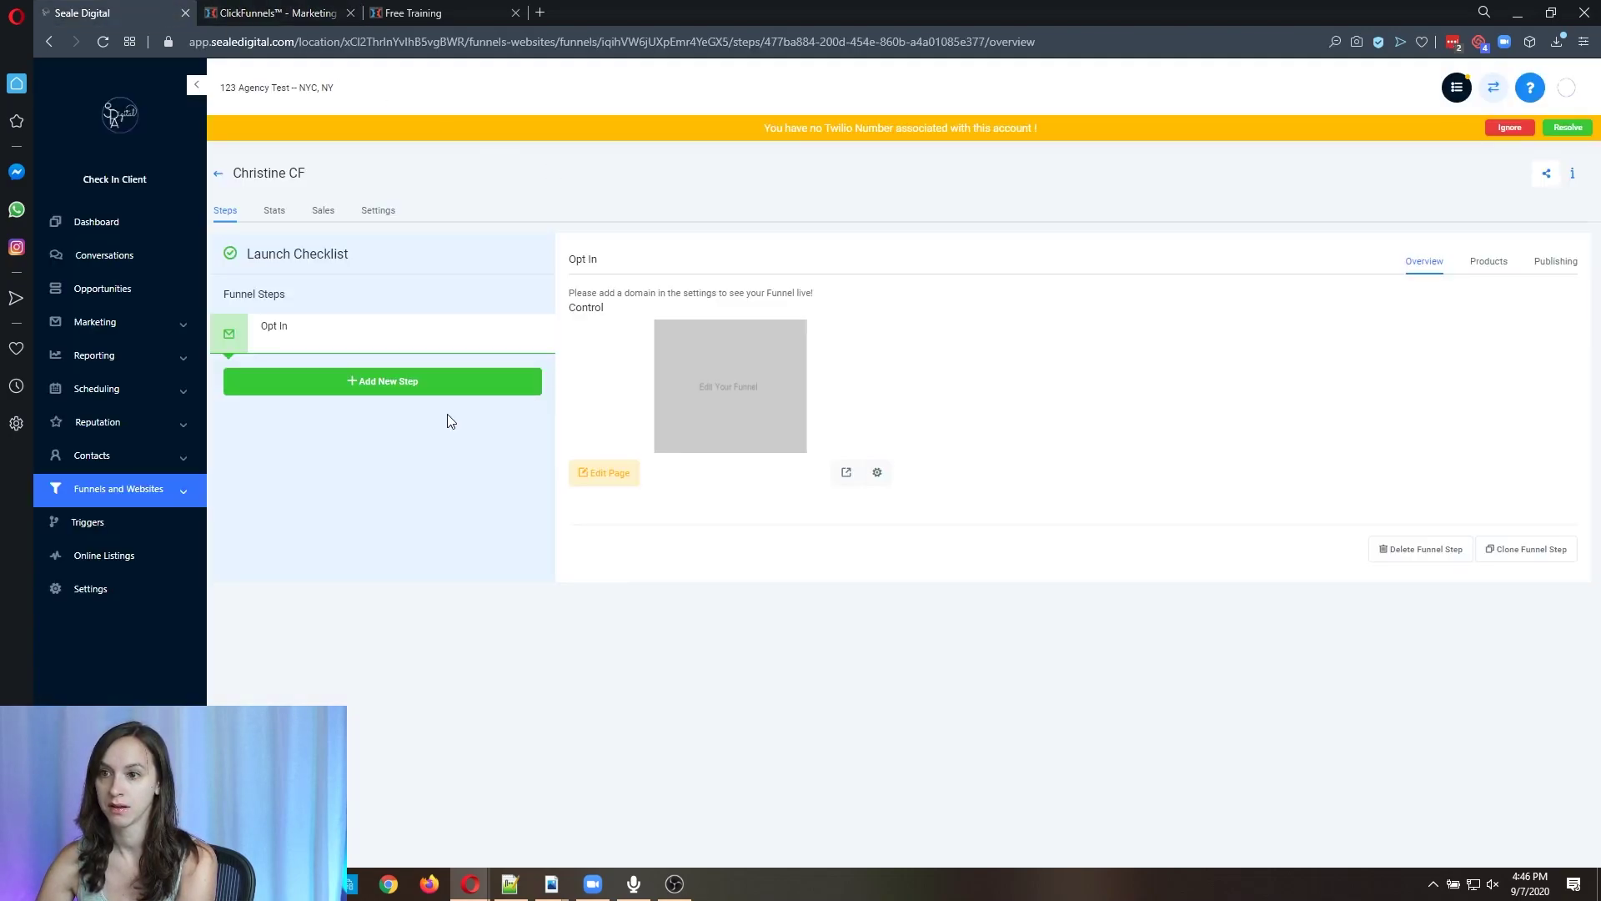
left_click(400, 381)
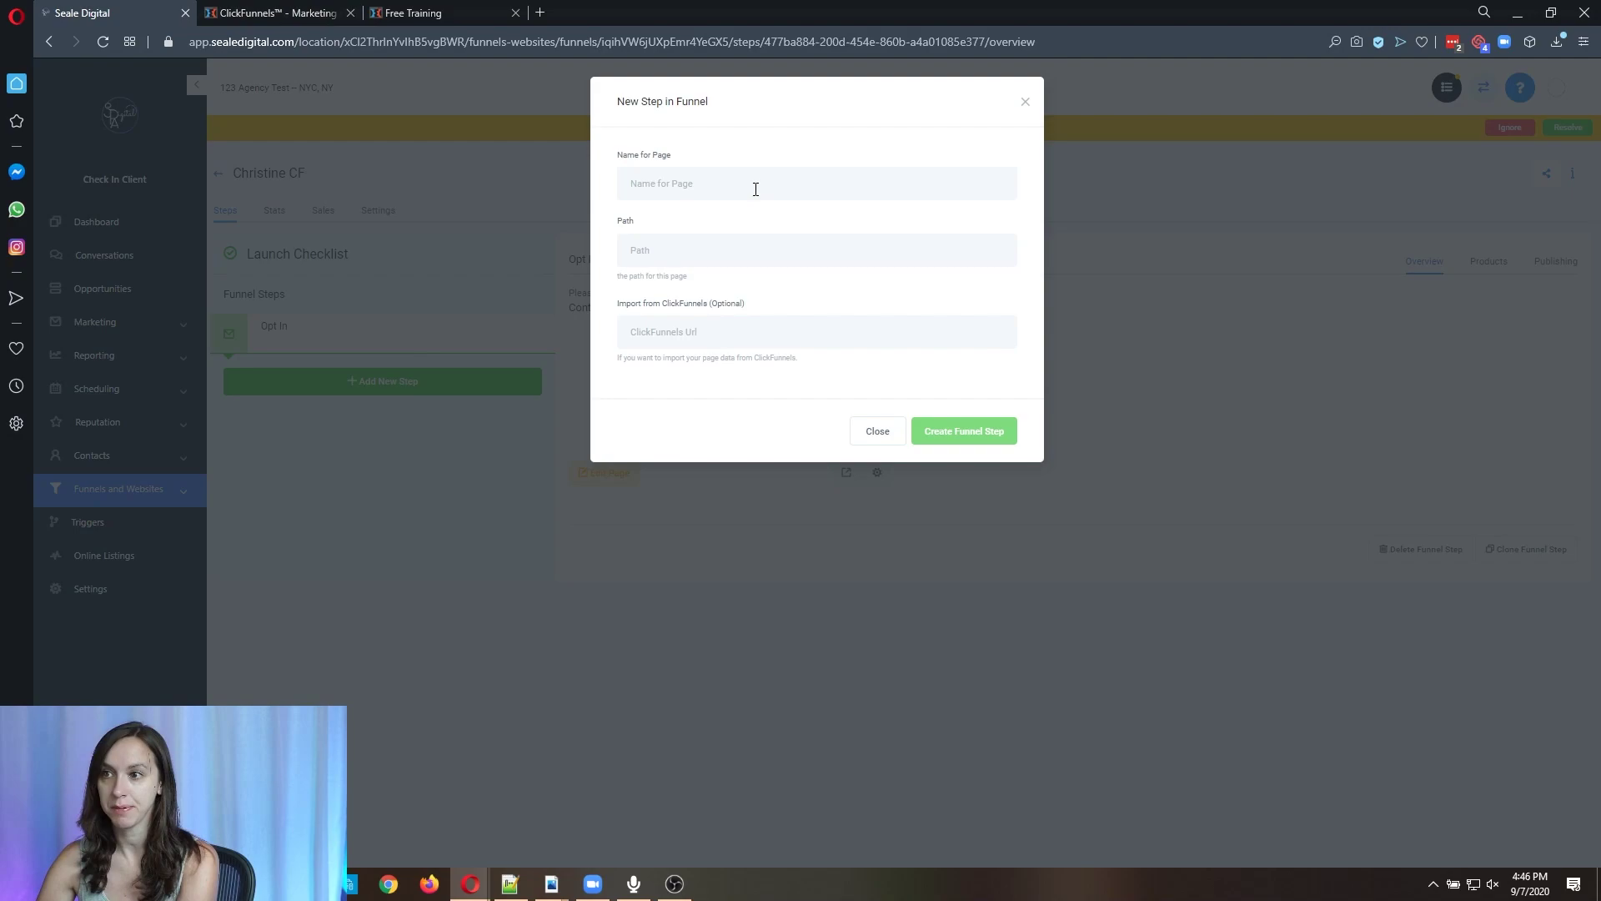
left_click(755, 189)
type("Pre")
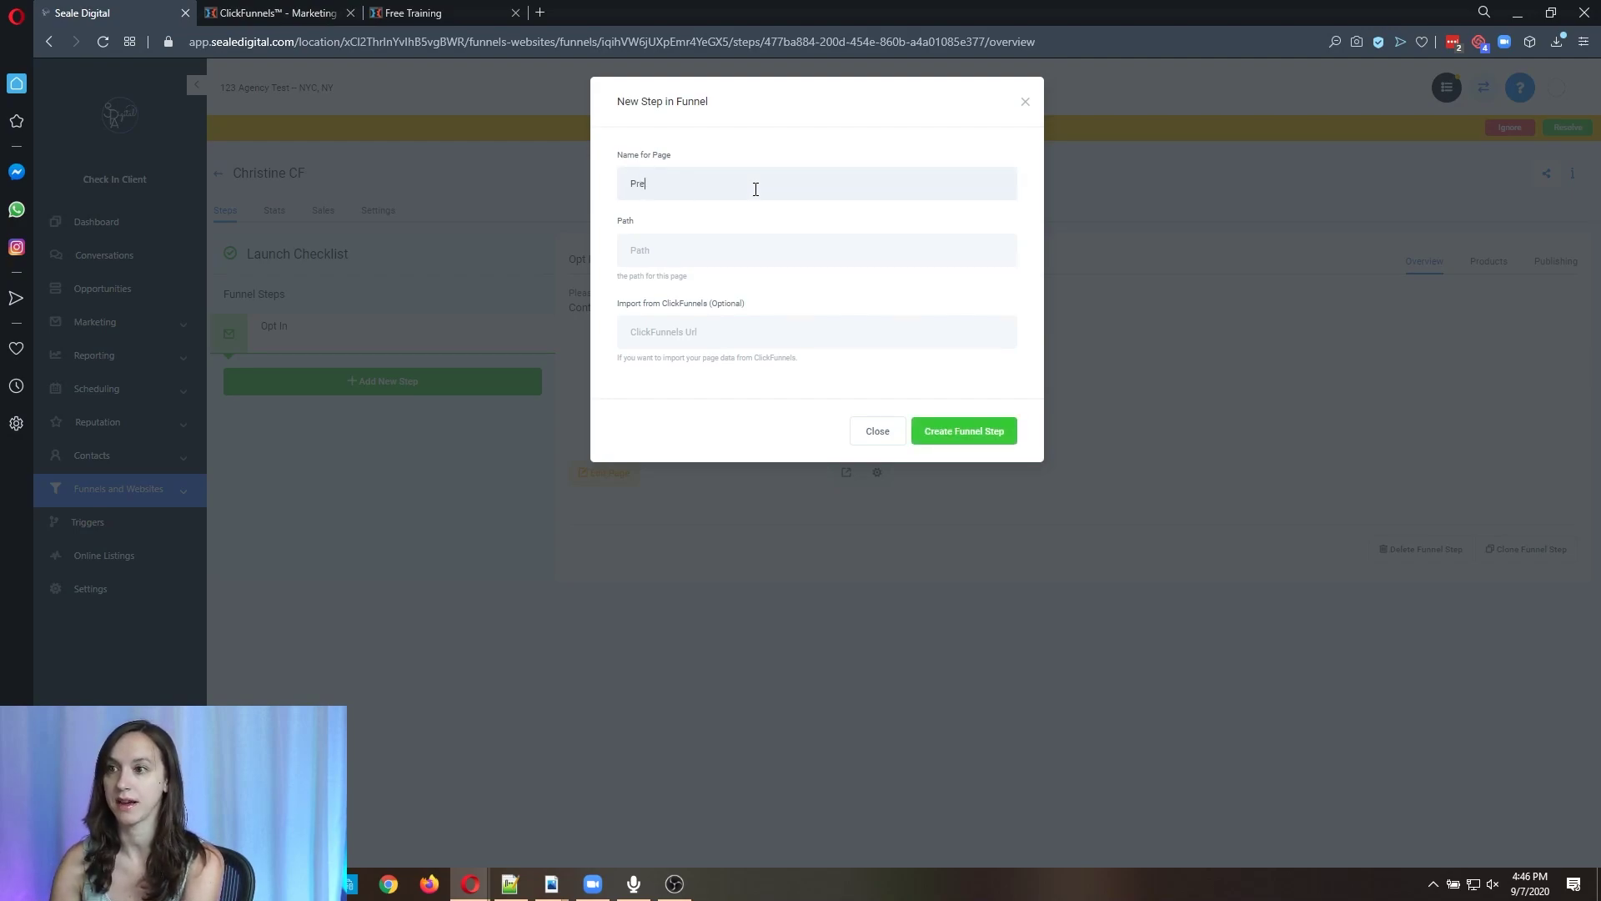
type("sentation")
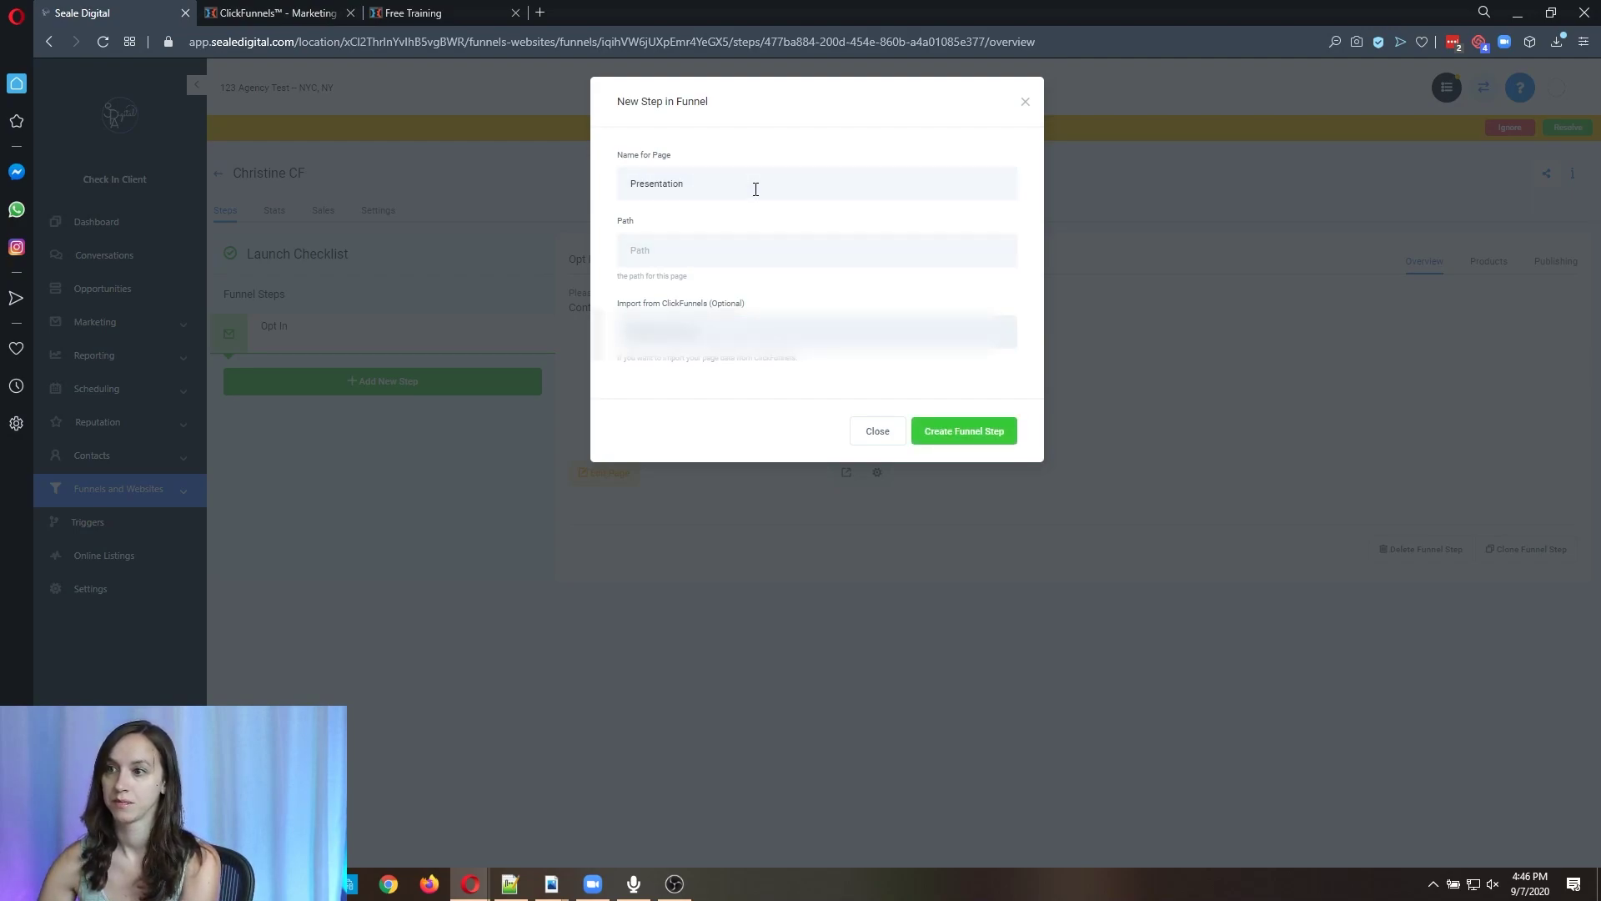
key("Tab")
key("Tab")
key("ctrl+v")
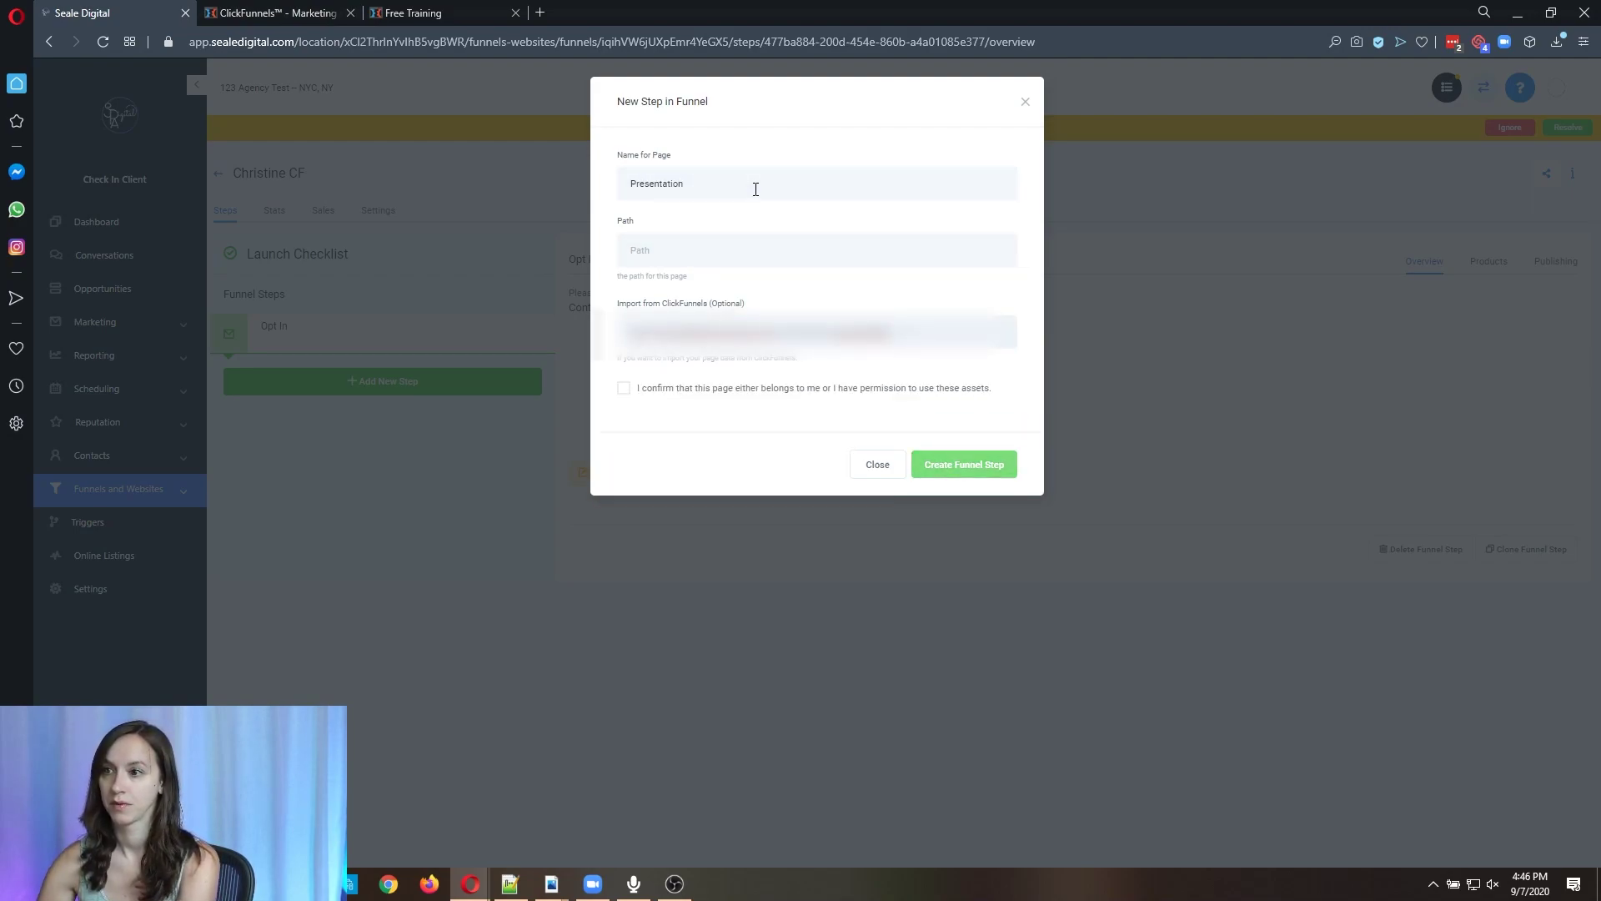
left_click(868, 390)
left_click(994, 465)
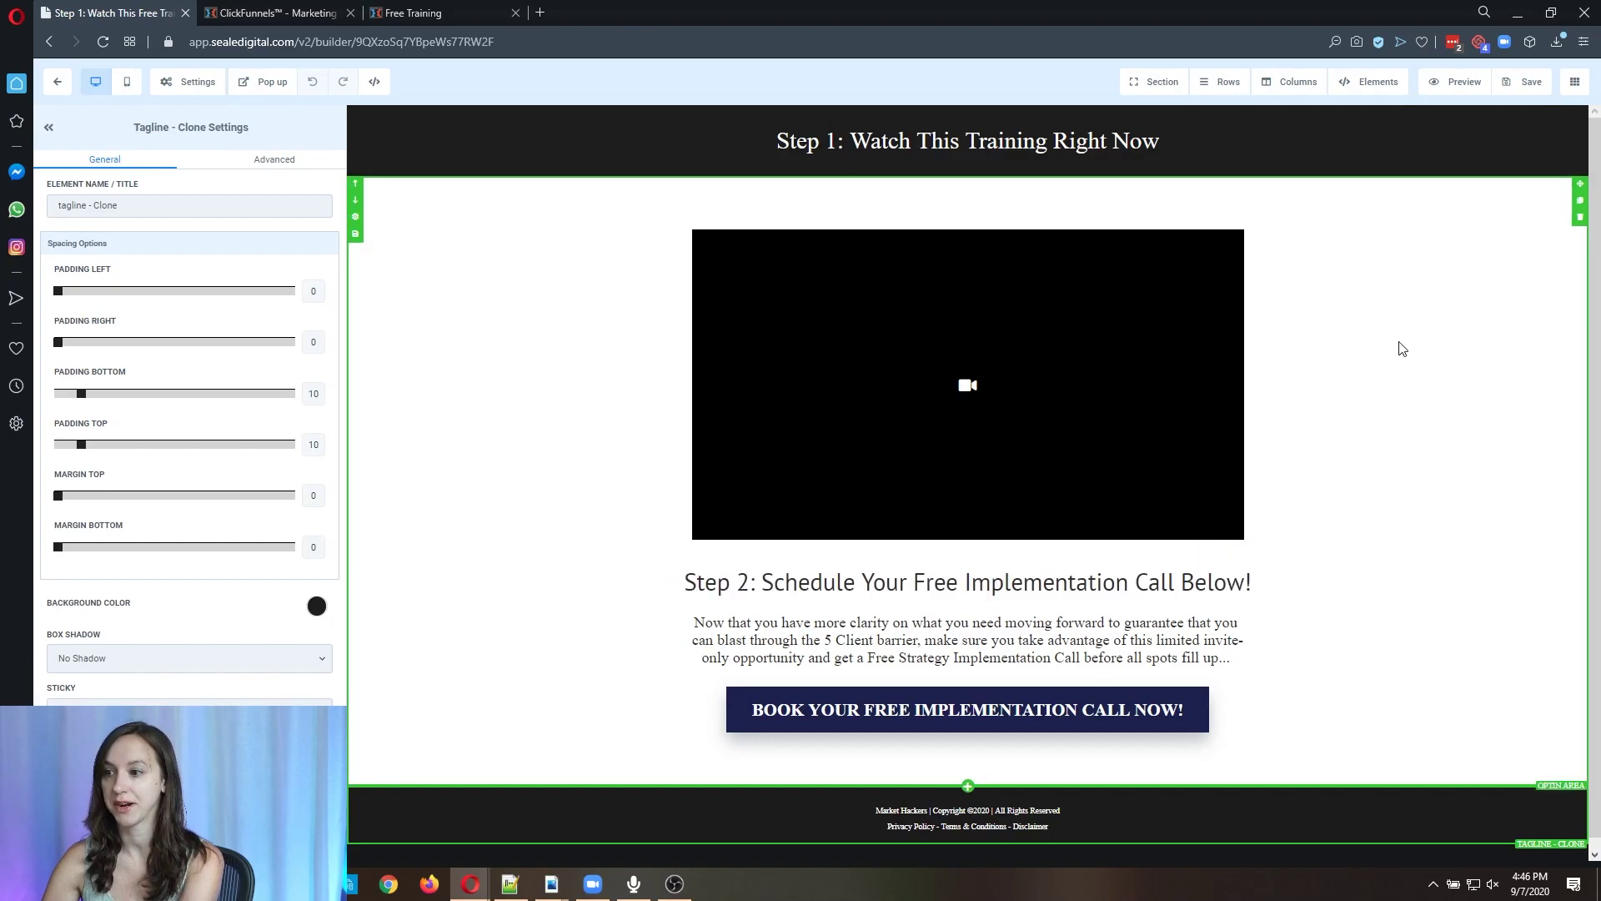
Save the imported Presentation page with its training video and booking button intact
scroll(1401, 349, "down", 1)
scroll(1401, 348, "up", 1)
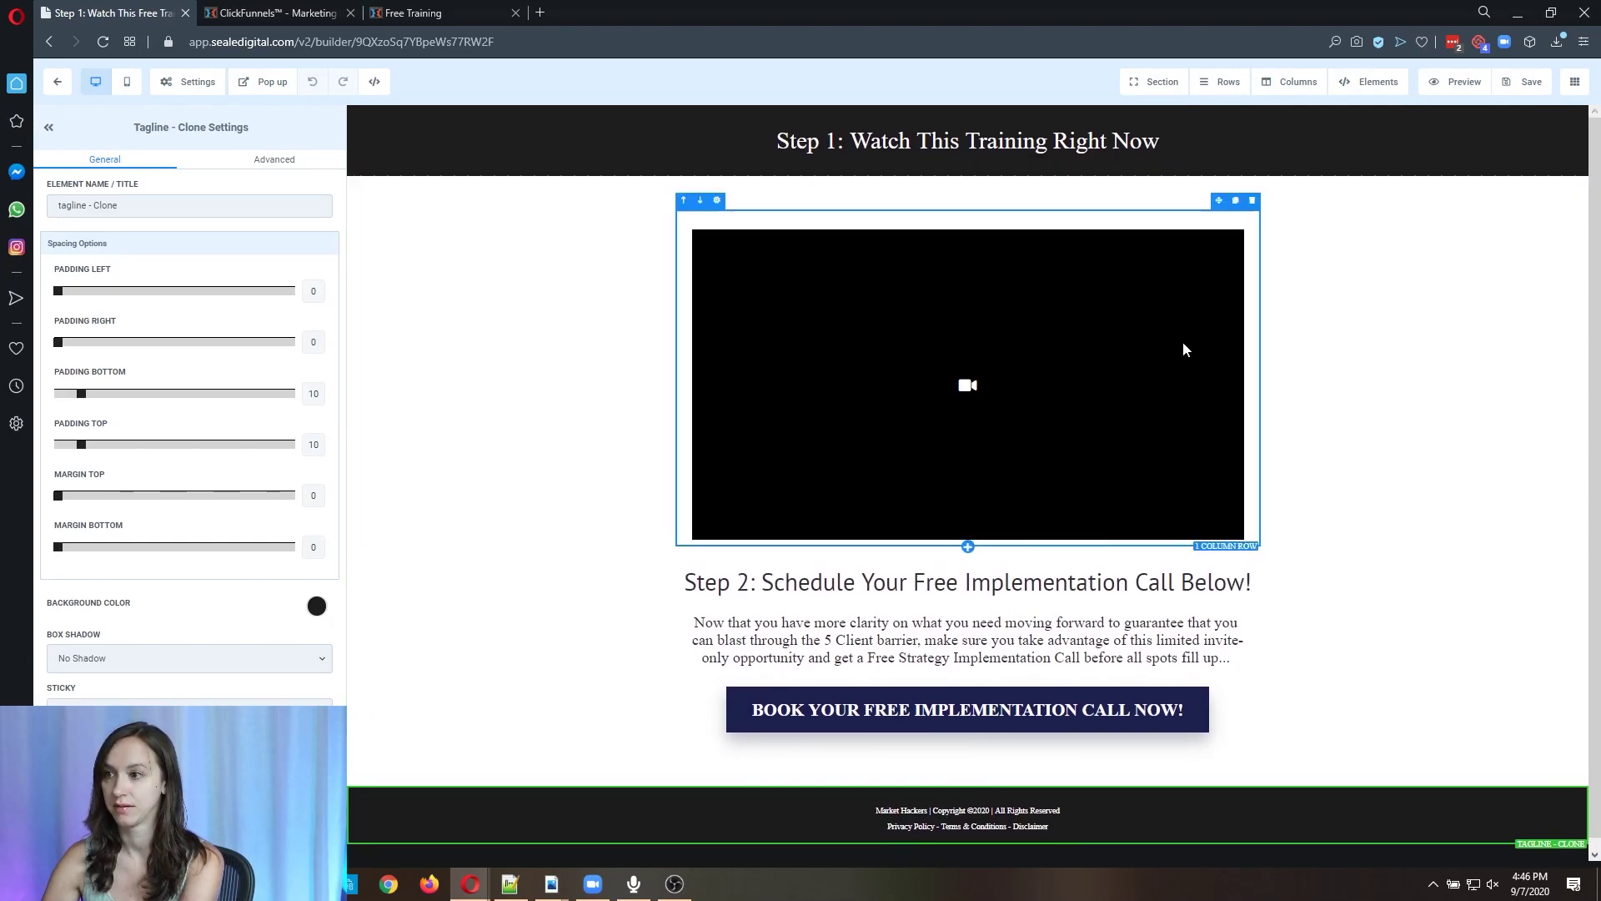
left_click(1522, 81)
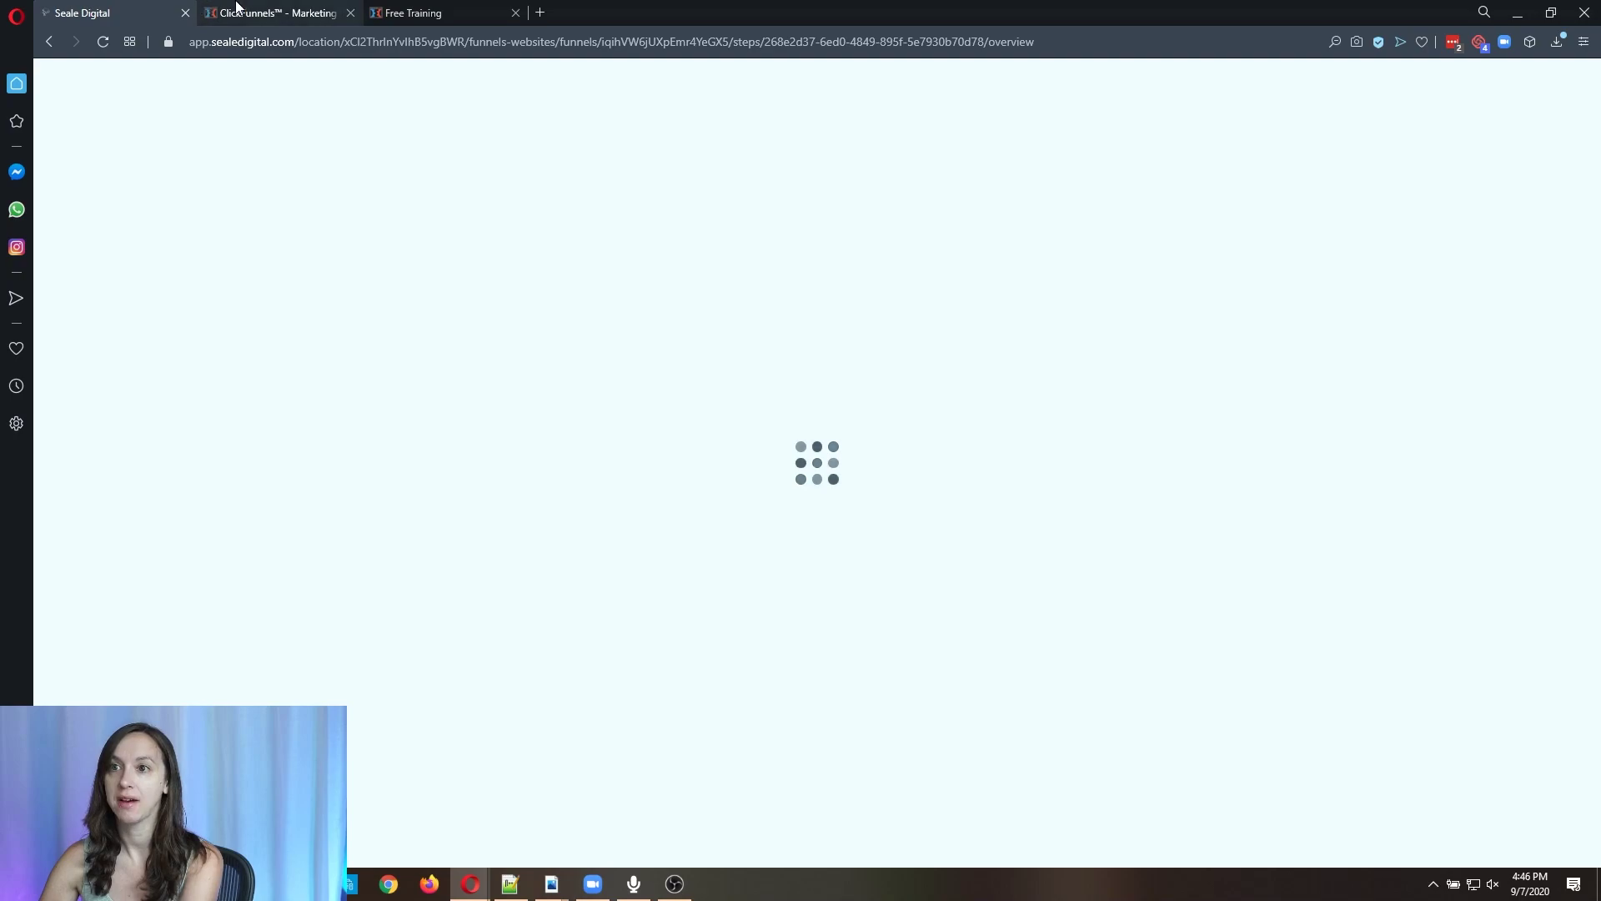
Open the ClickFunnels Application Page step and select its page URL, then return to HighLevel
left_click(241, 12)
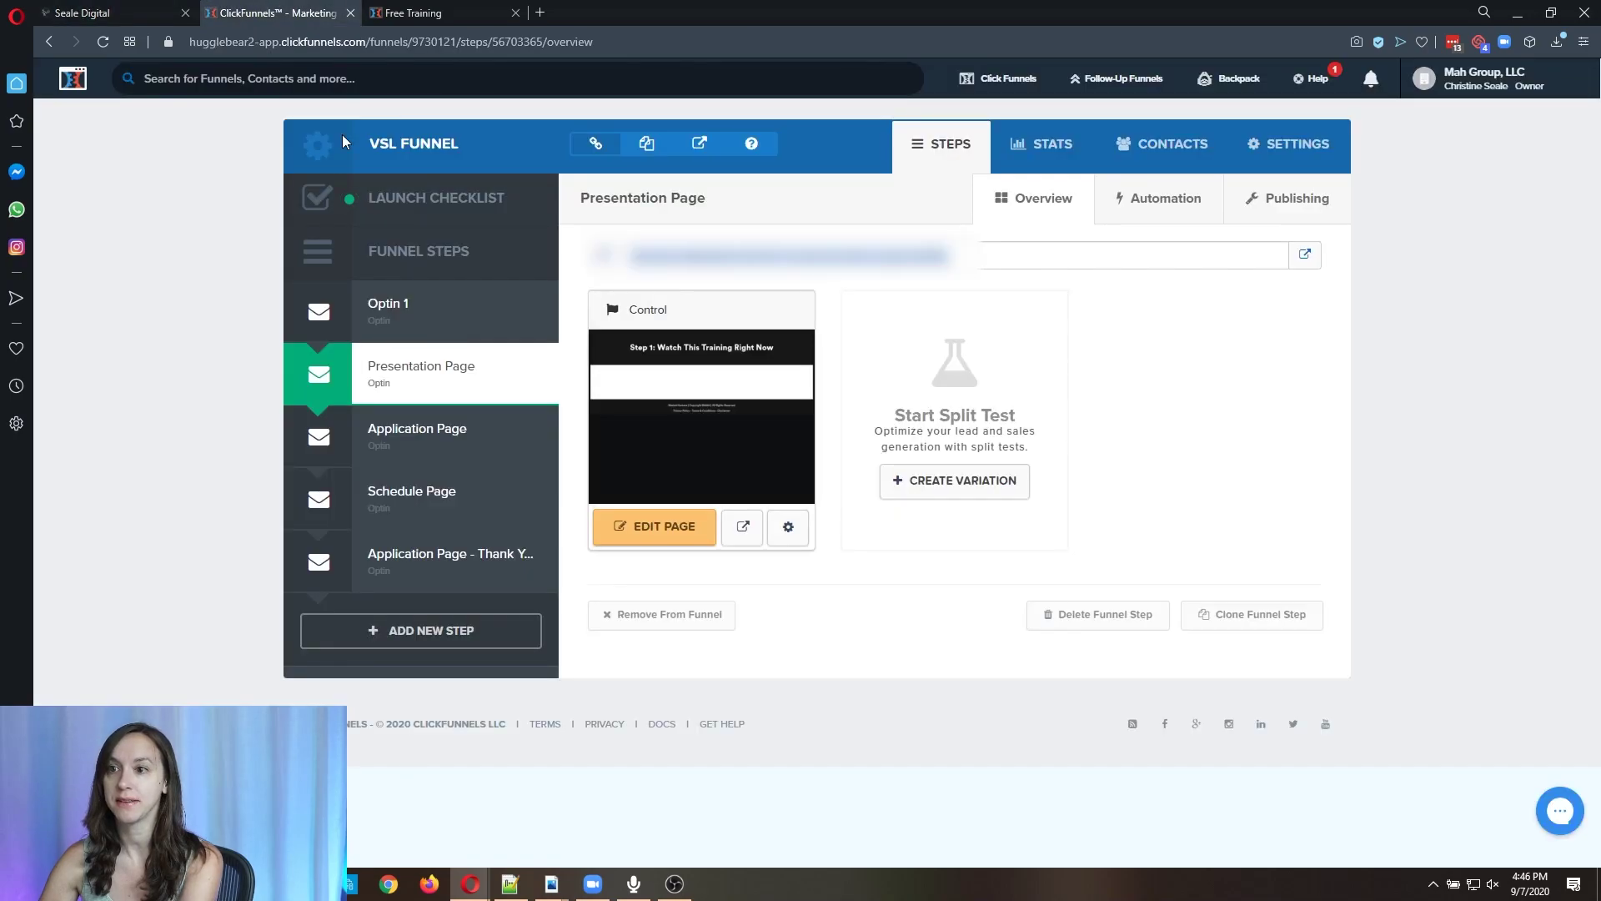
left_click(422, 459)
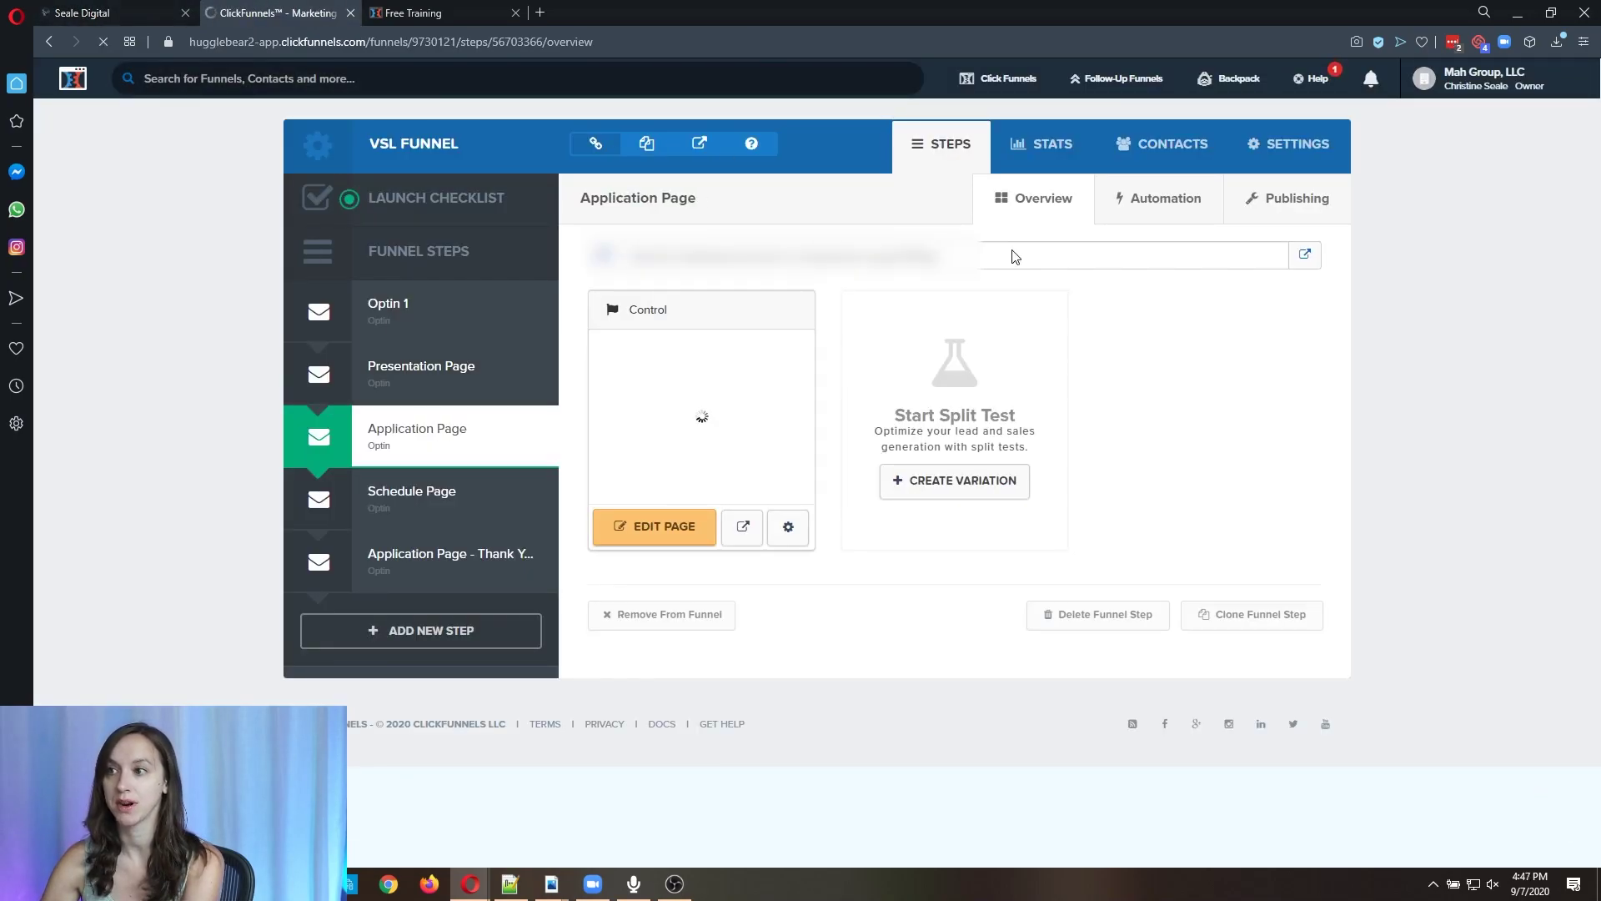
left_click_drag(1015, 256, 626, 257)
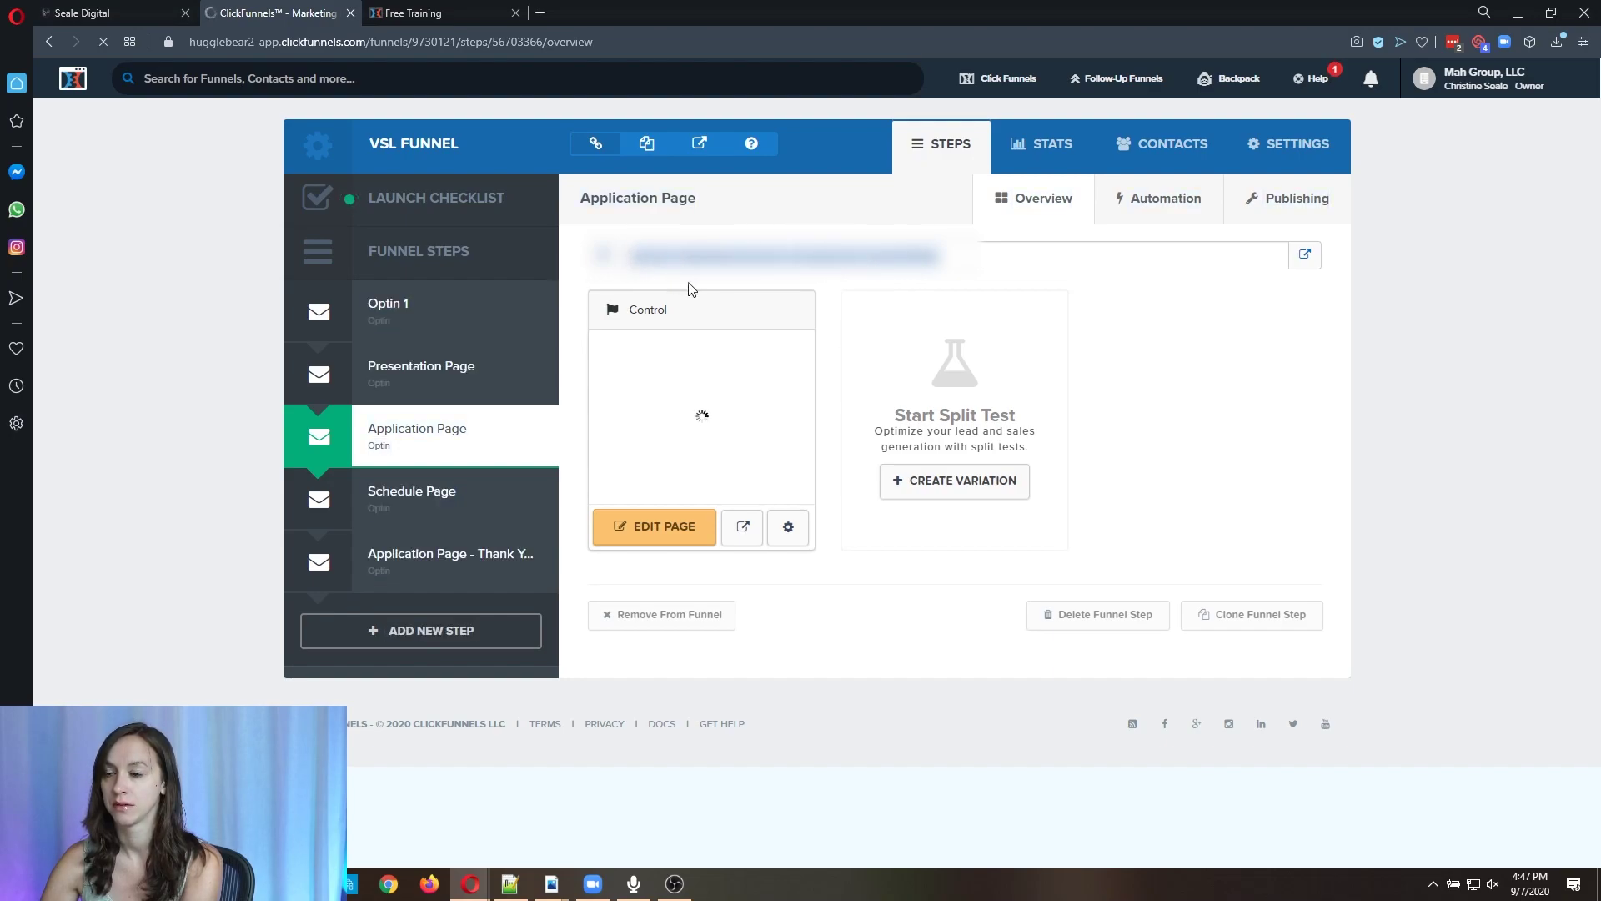
left_click(92, 13)
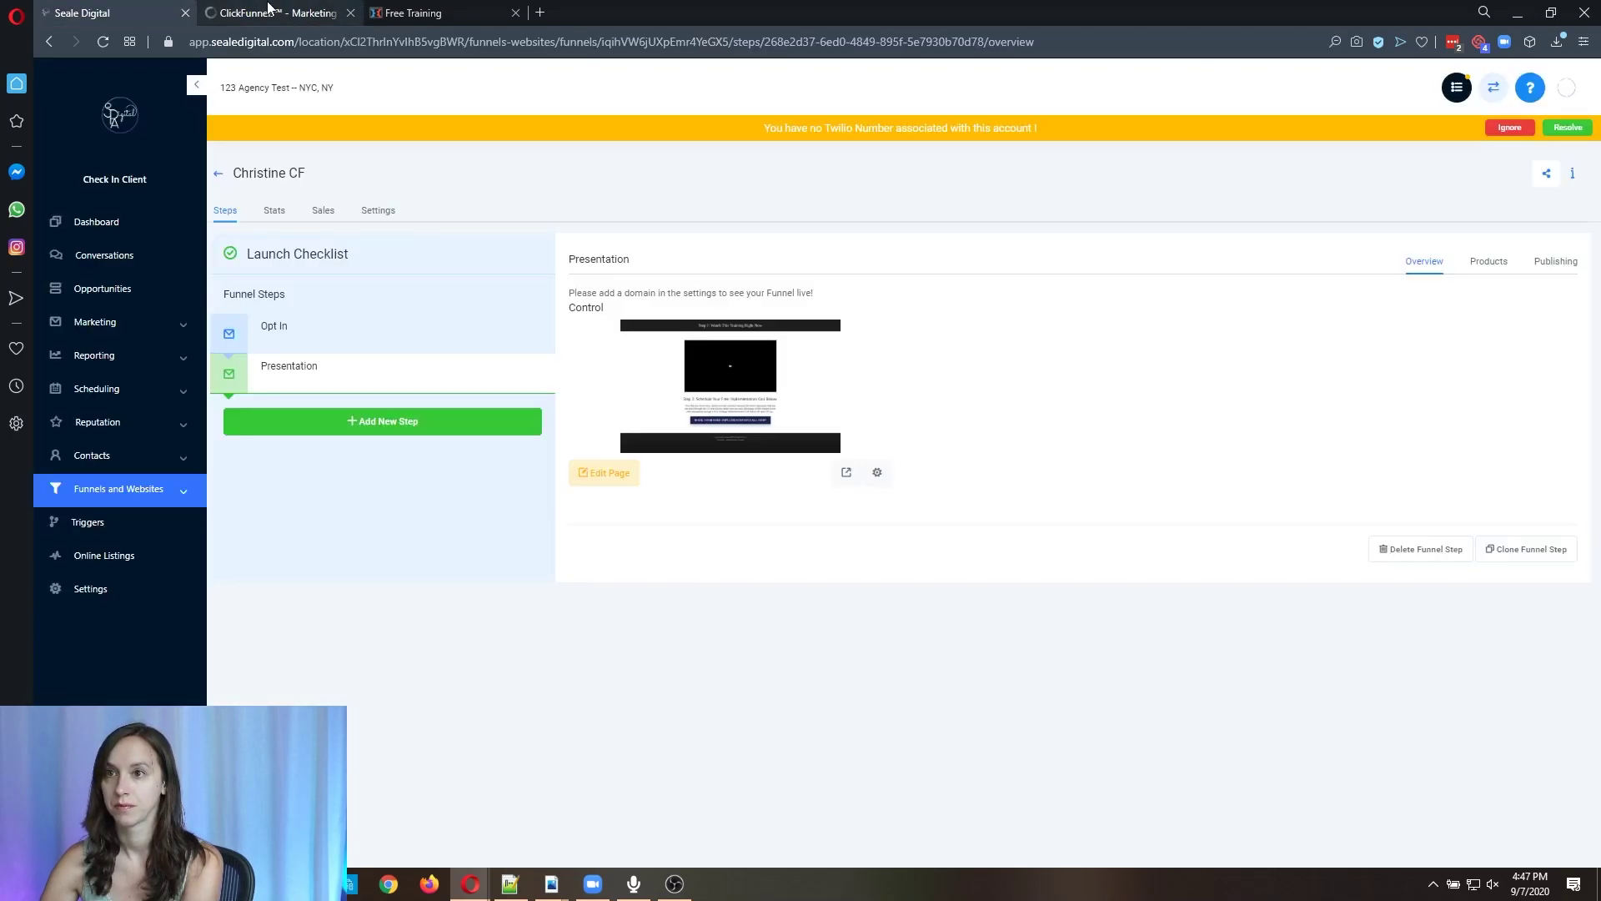
Create an 'Application Page' funnel step imported from the ClickFunnels URL, confirming asset permission
left_click(397, 421)
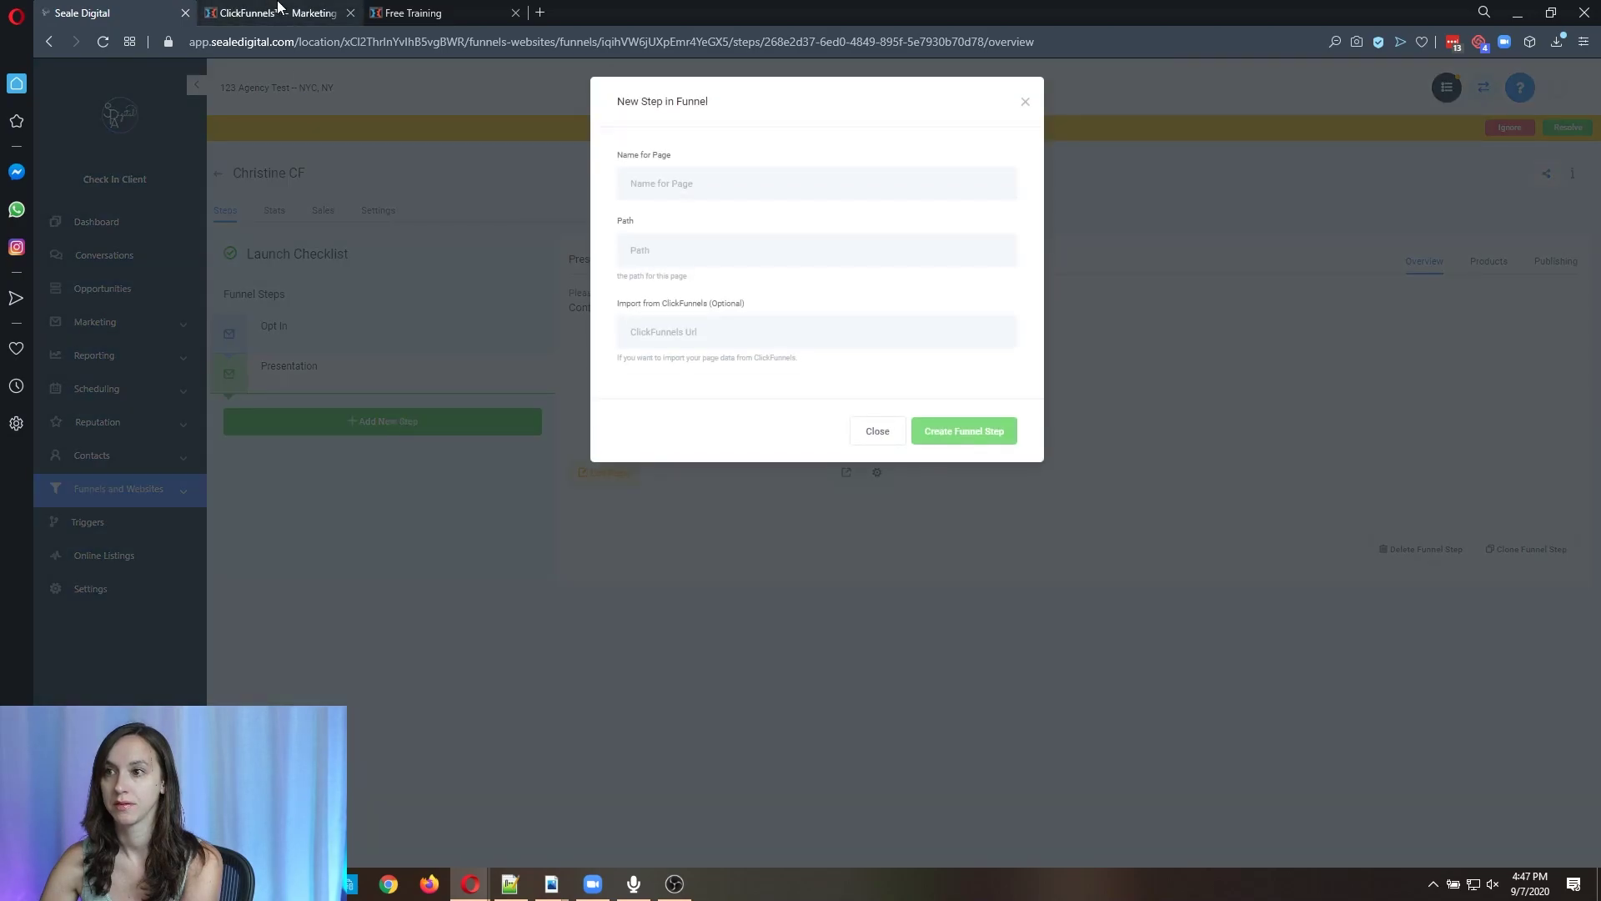
left_click(277, 10)
left_click(83, 12)
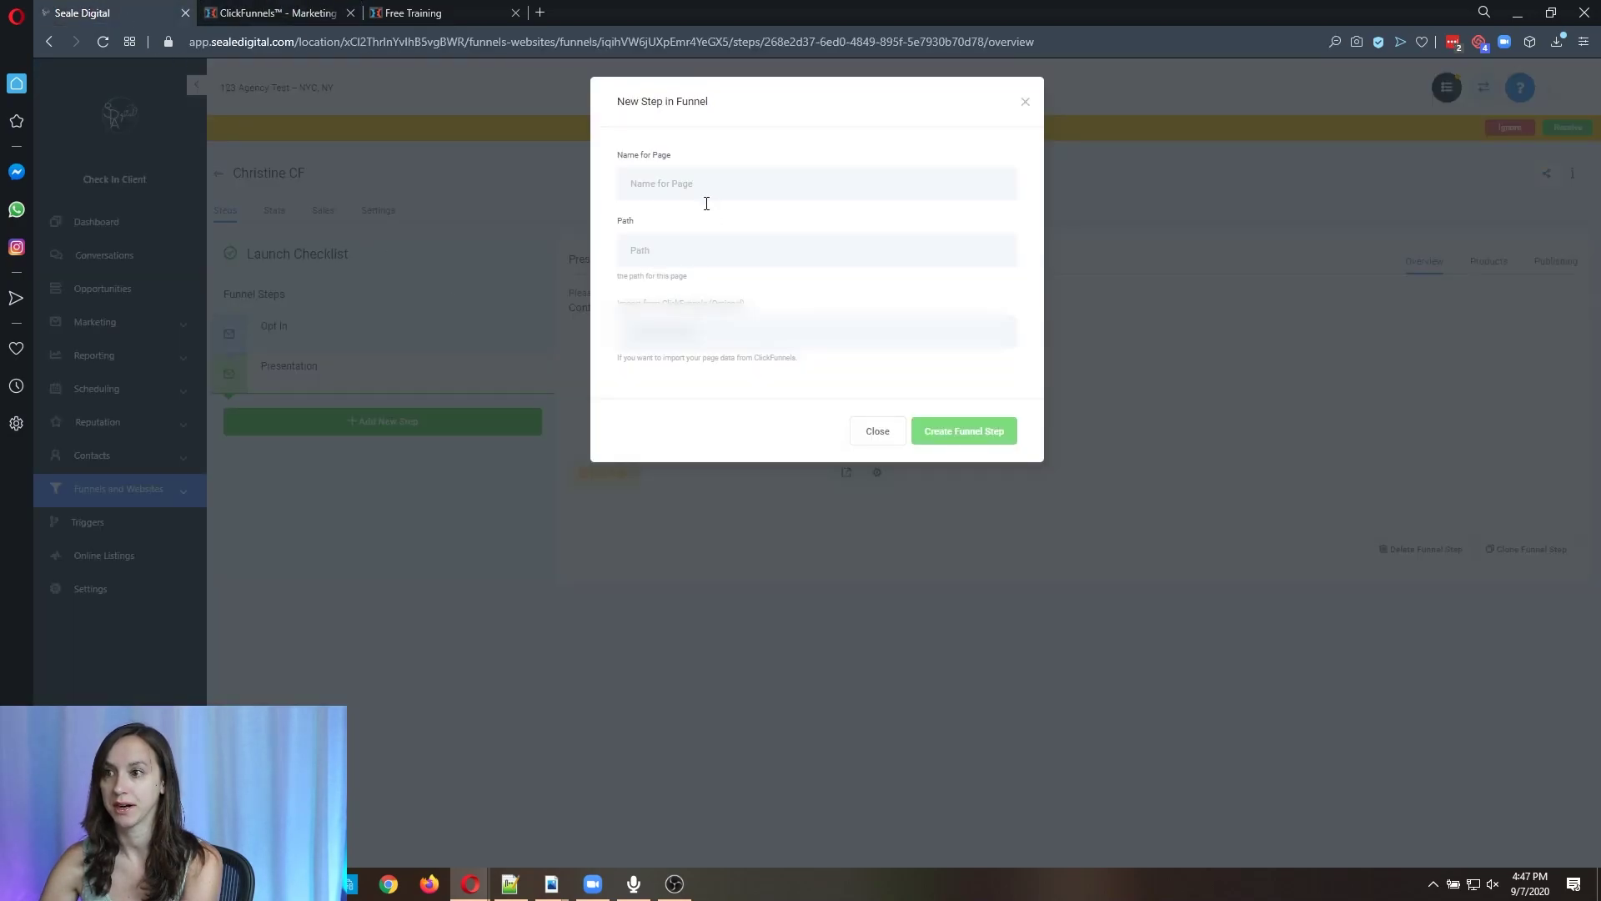
type("Application Page")
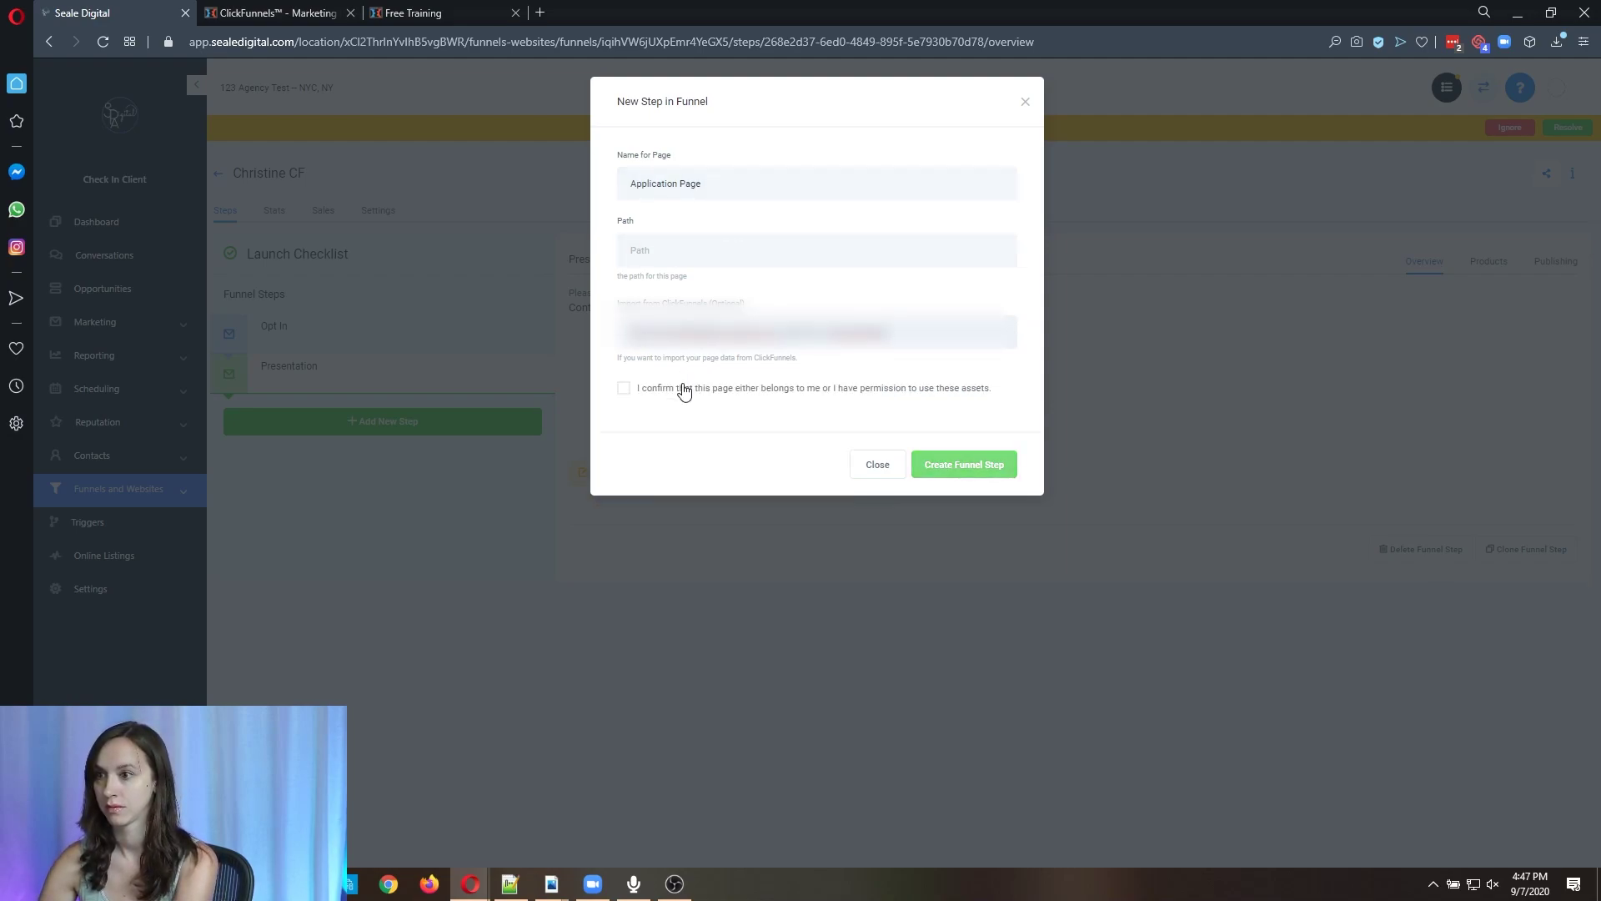
left_click(684, 390)
left_click(970, 464)
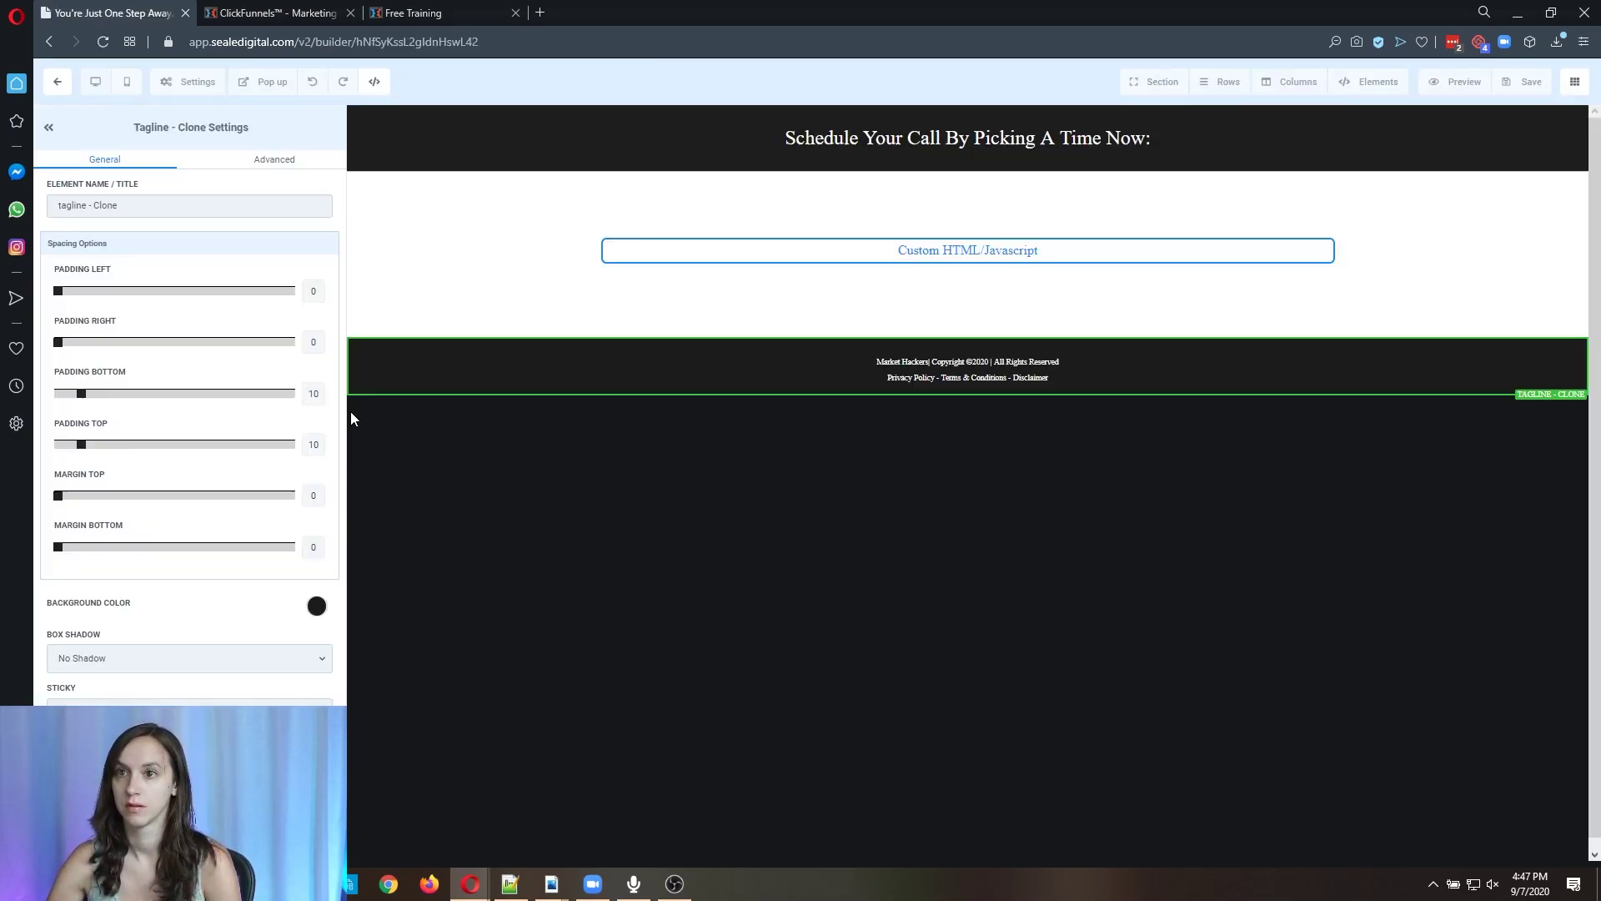
Verify the imported Custom HTML block has empty code, then open the ClickFunnels Application Page editor
mouse_move(926, 286)
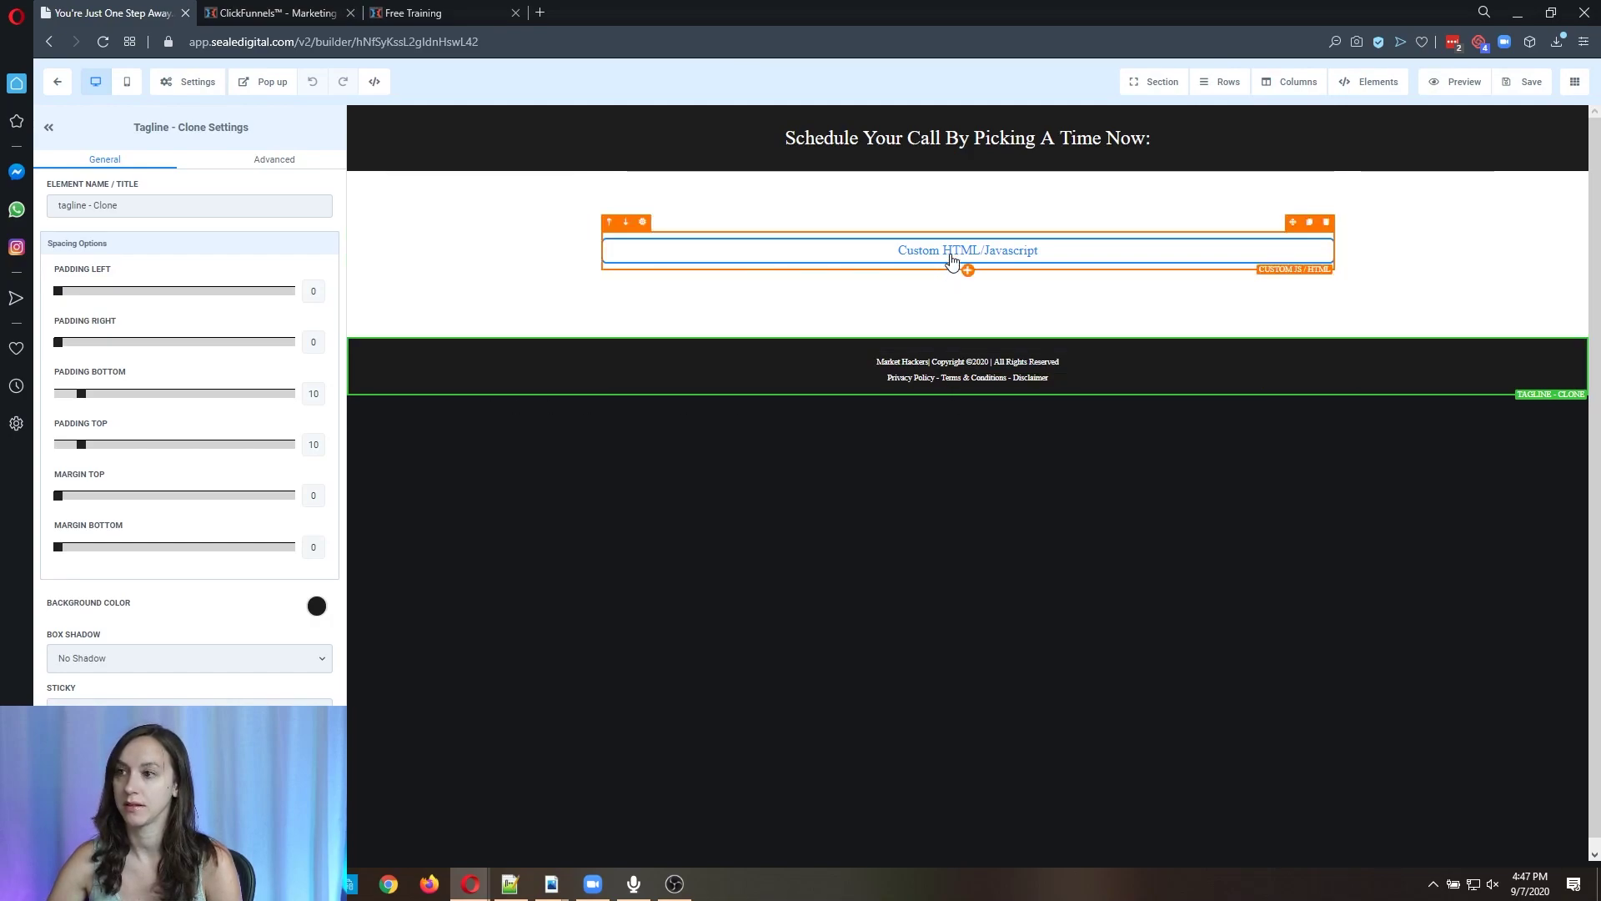
left_click(951, 261)
left_click(250, 13)
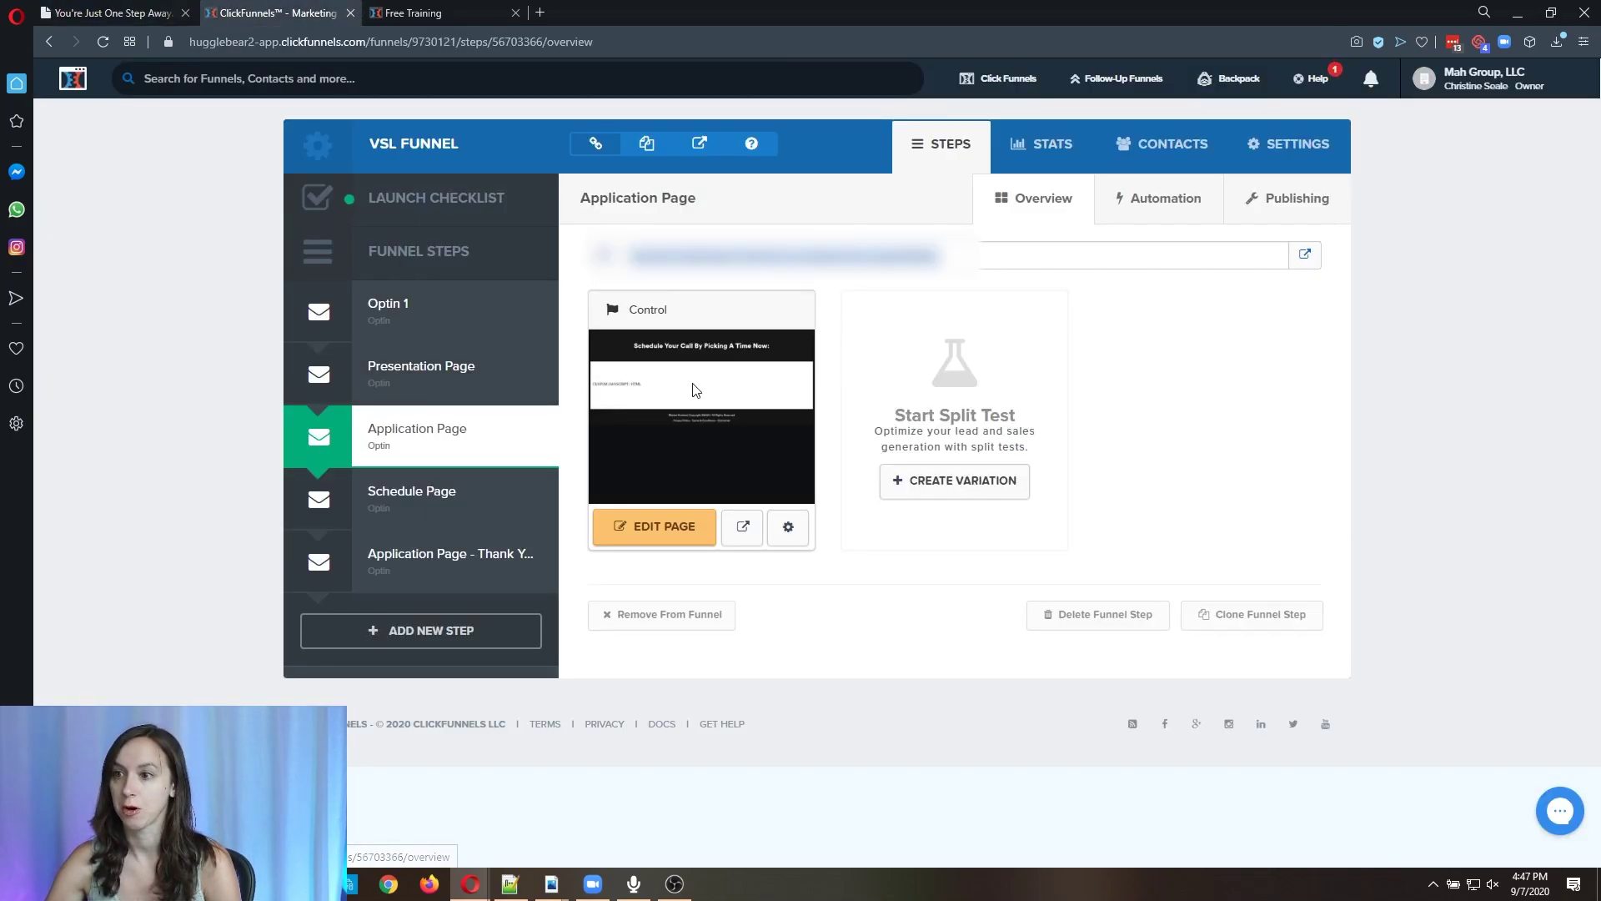
left_click(122, 8)
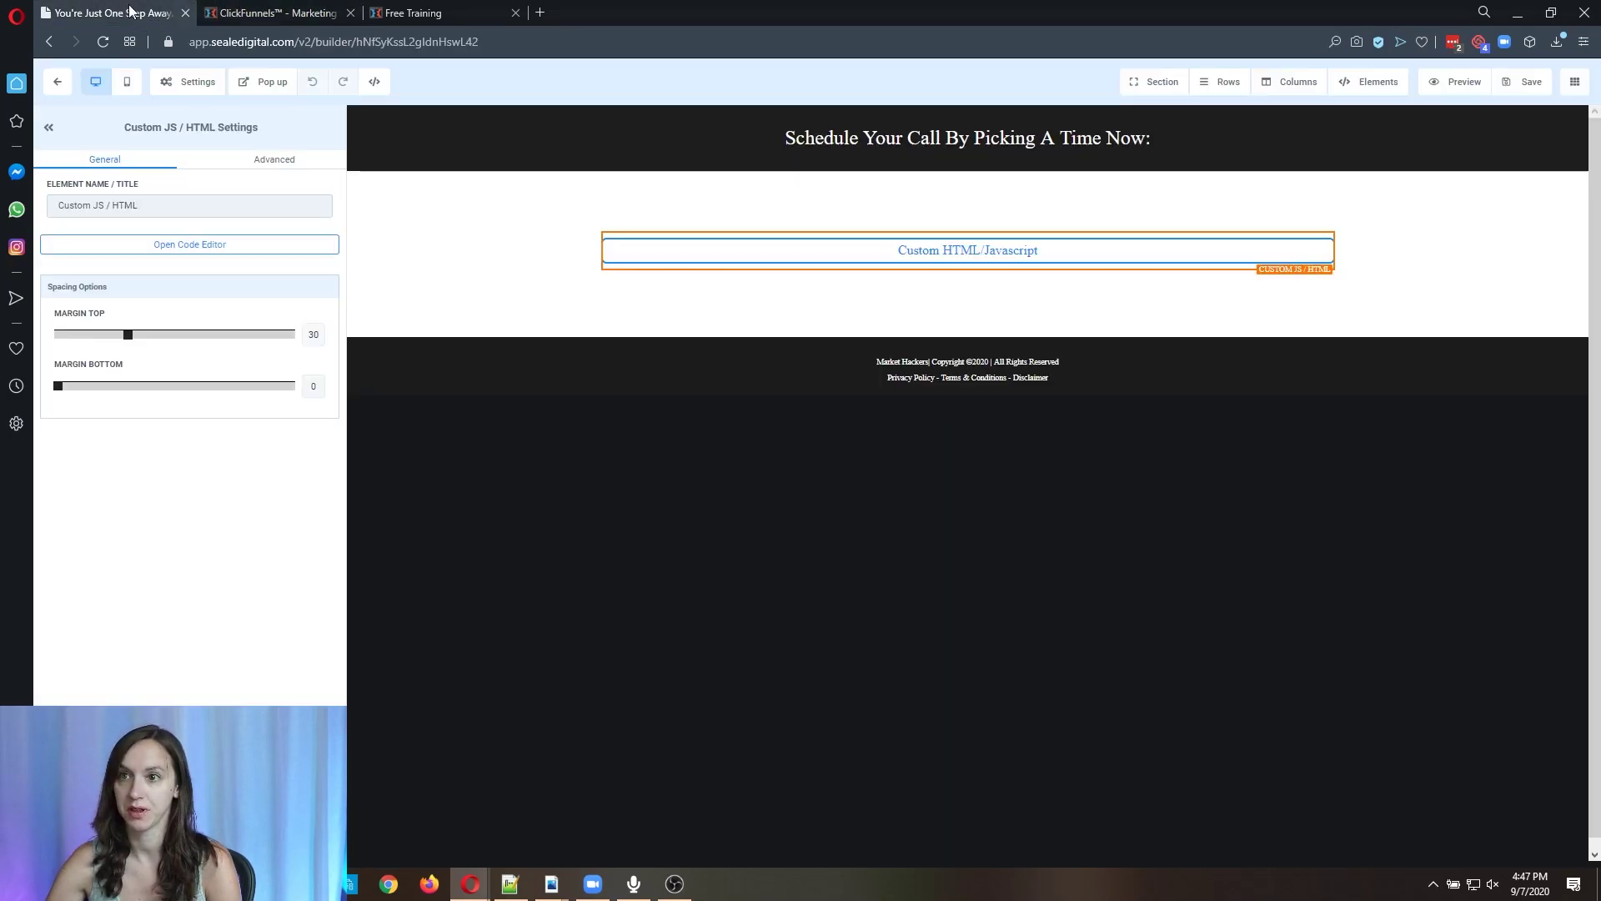
left_click(204, 246)
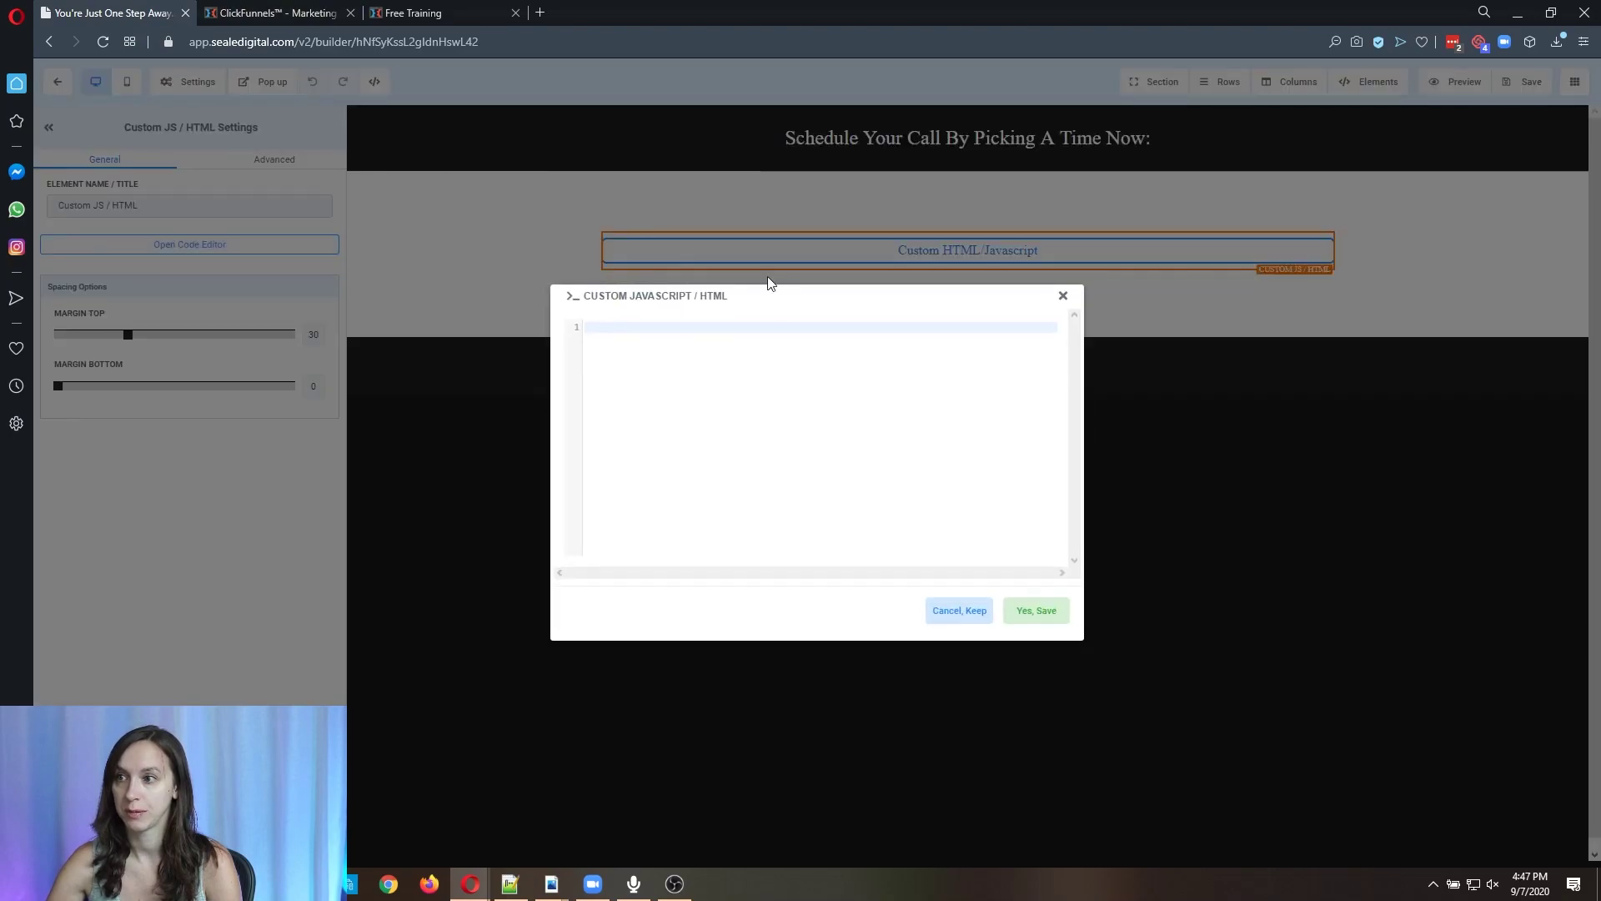
left_click(1064, 298)
left_click(253, 8)
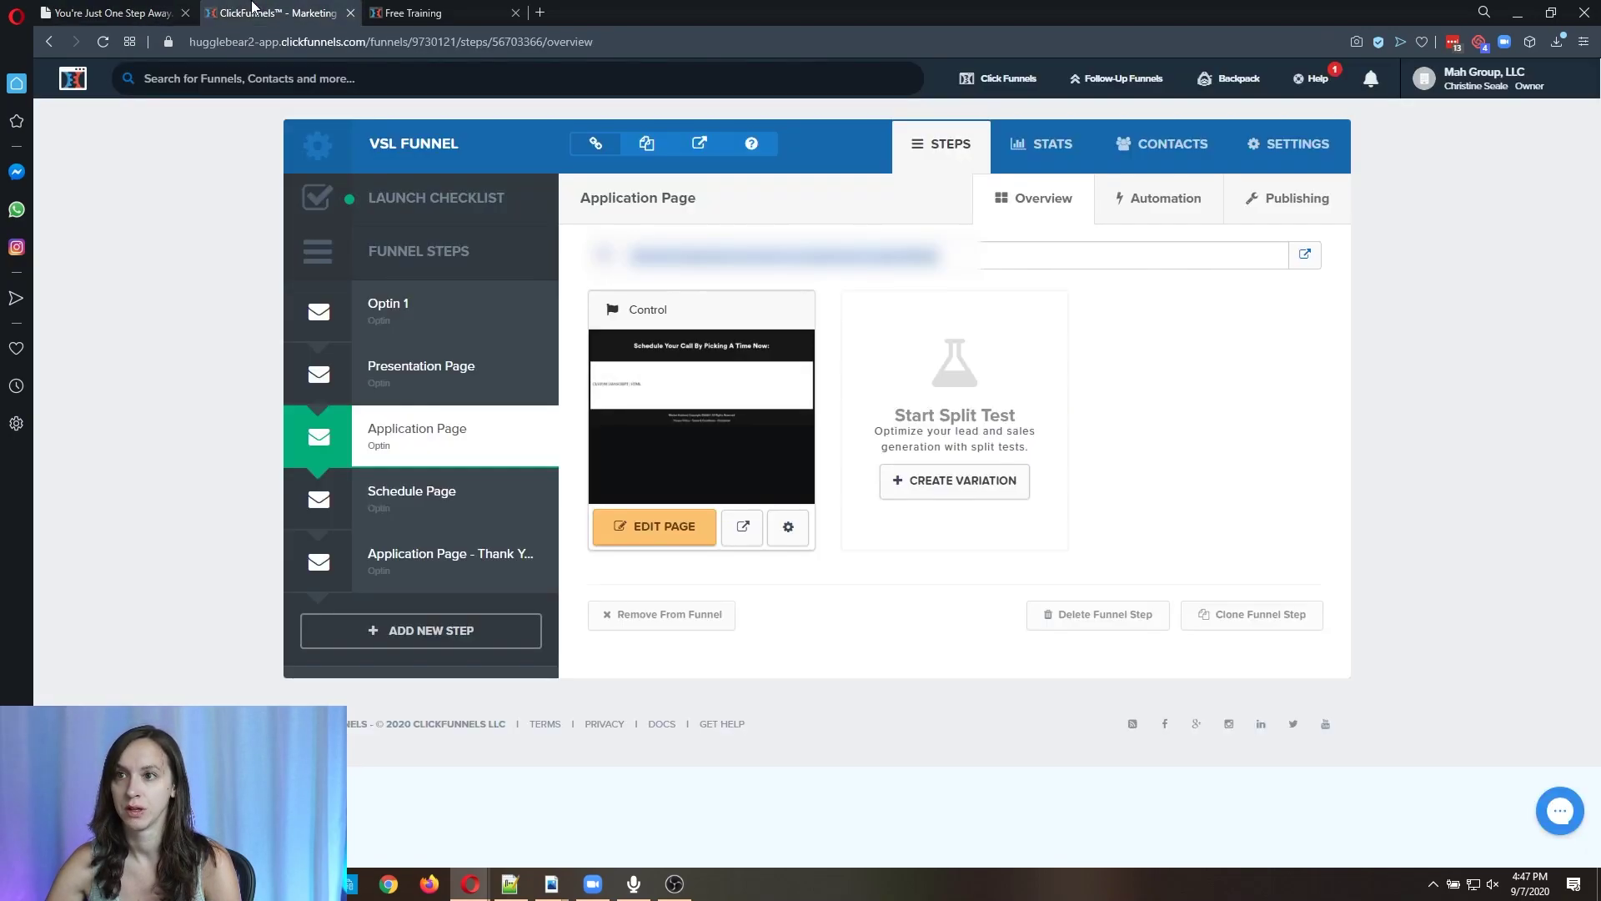
left_click(676, 525)
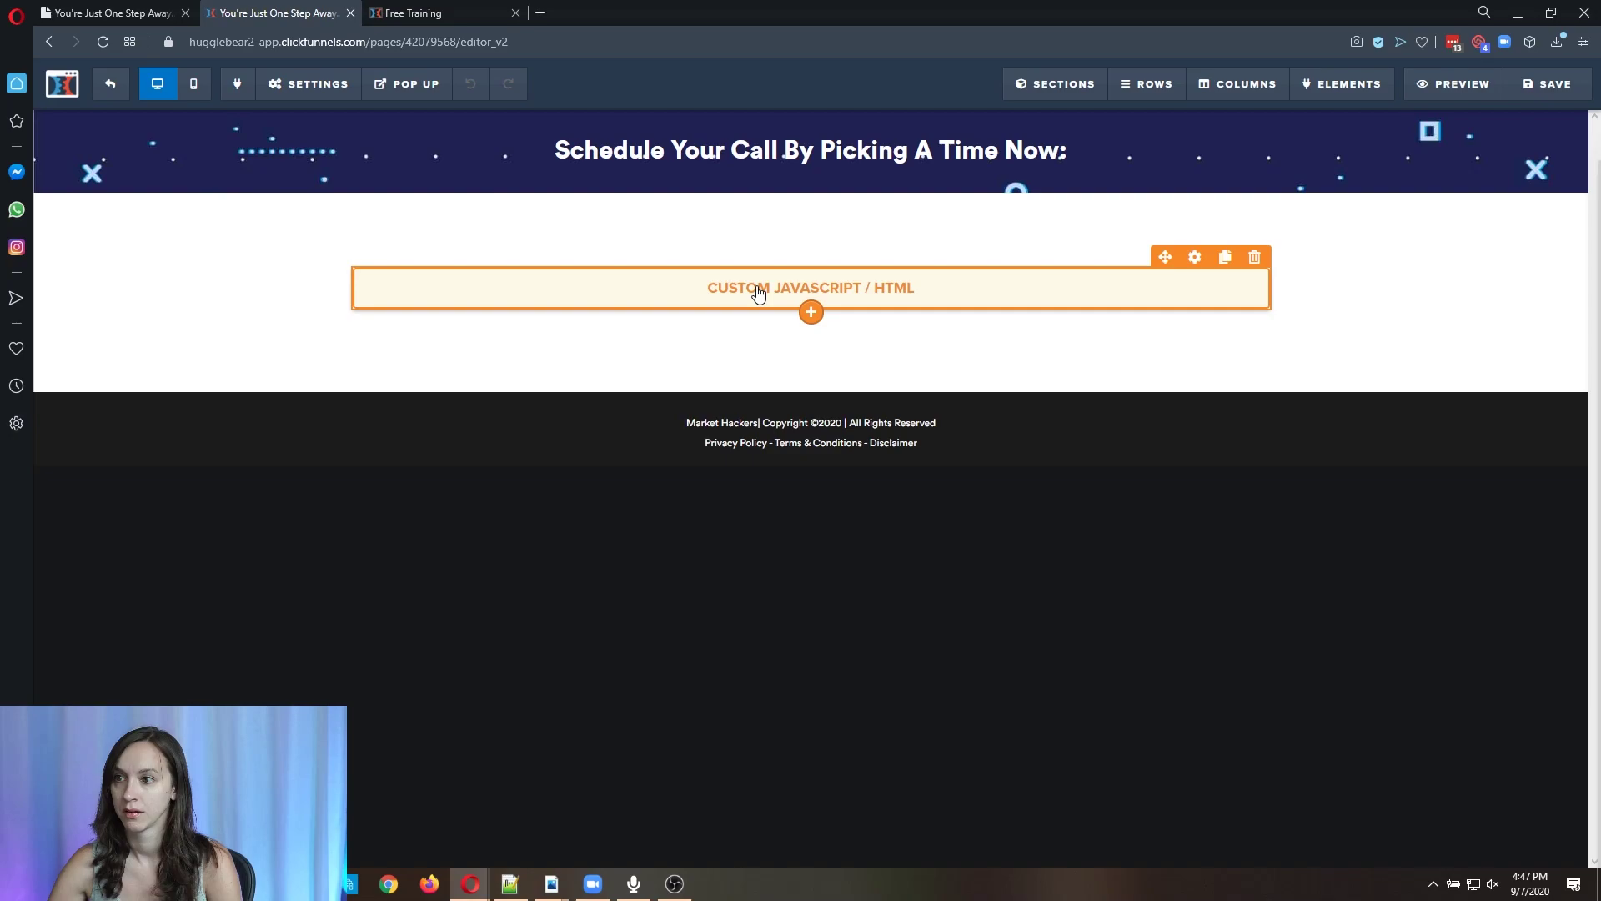
Check the Custom JavaScript/HTML block's code is empty, then exit the editor without saving
left_click(758, 293)
left_click(1419, 267)
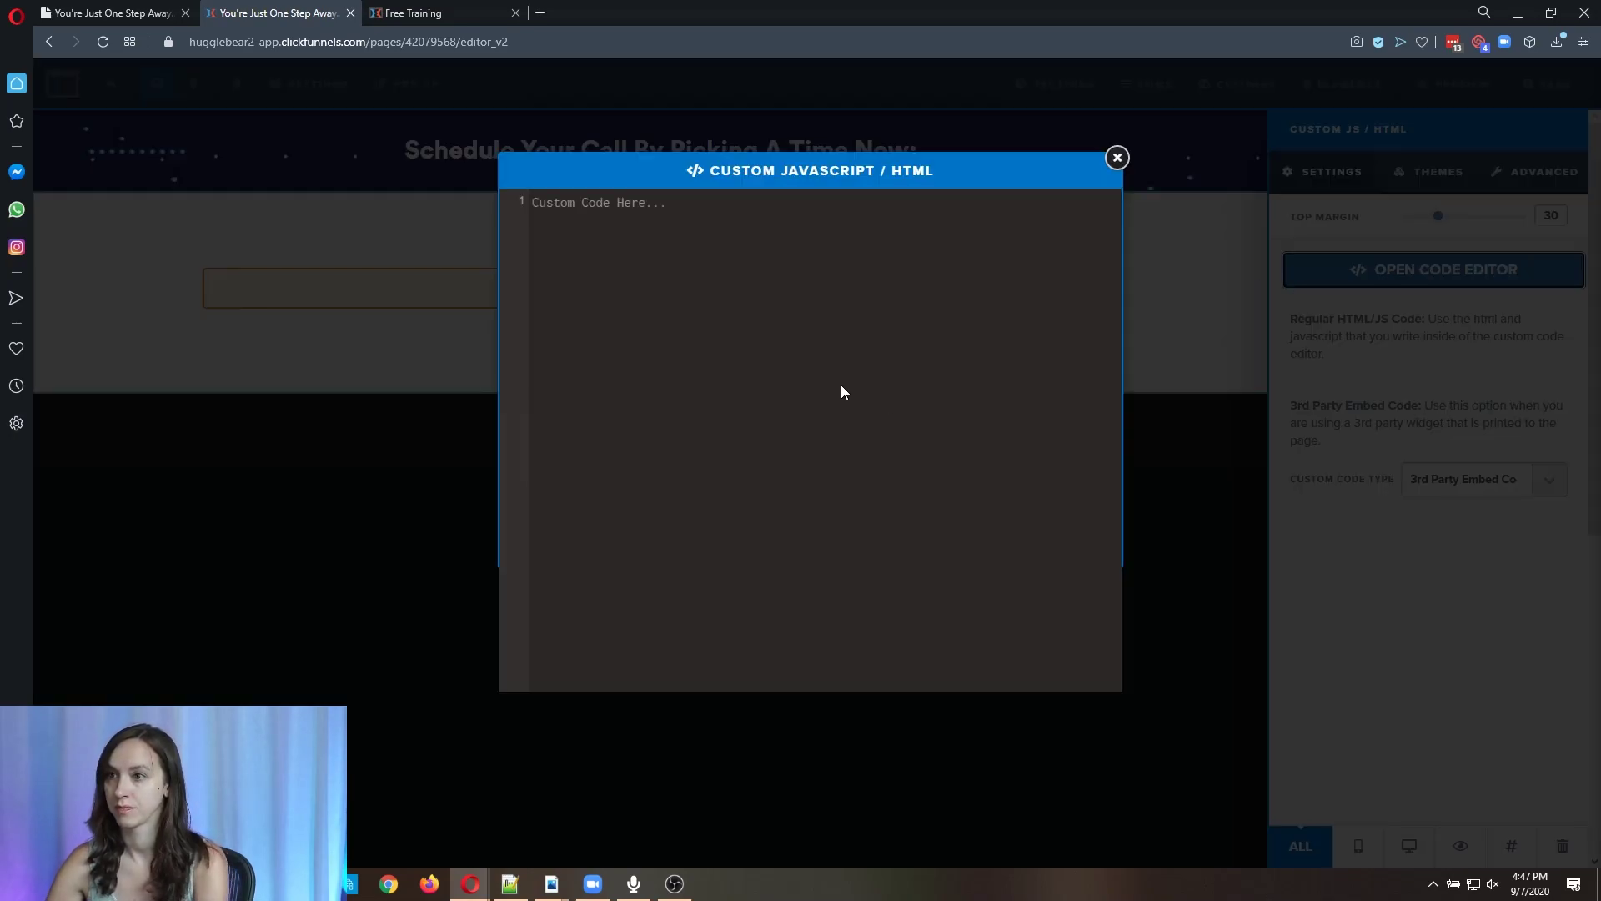
left_click(1116, 158)
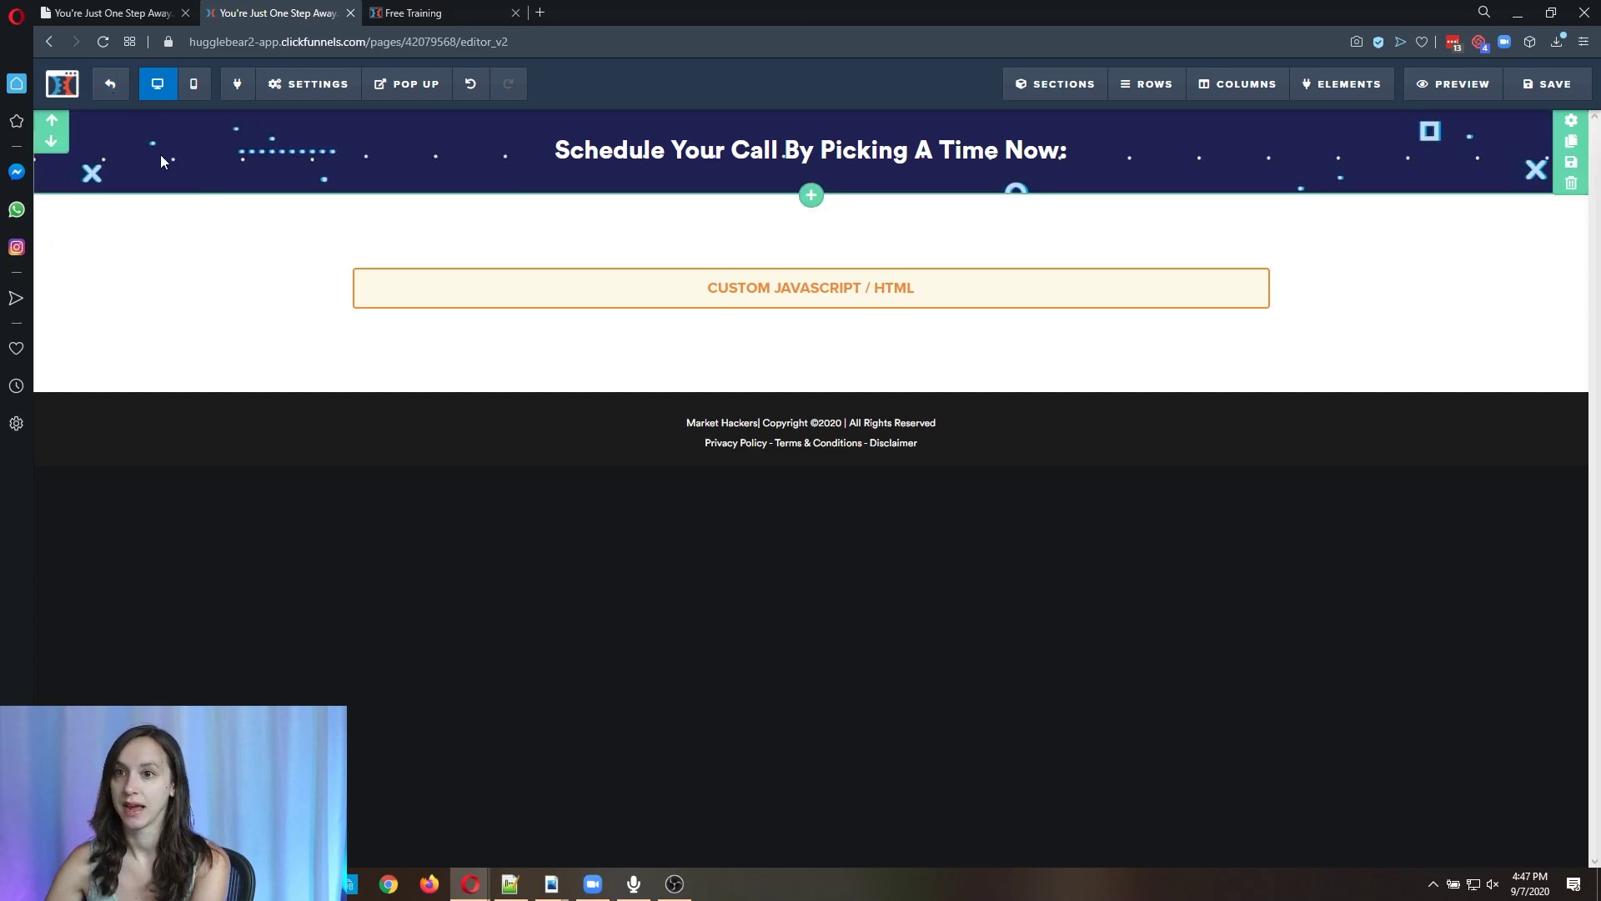
left_click(110, 84)
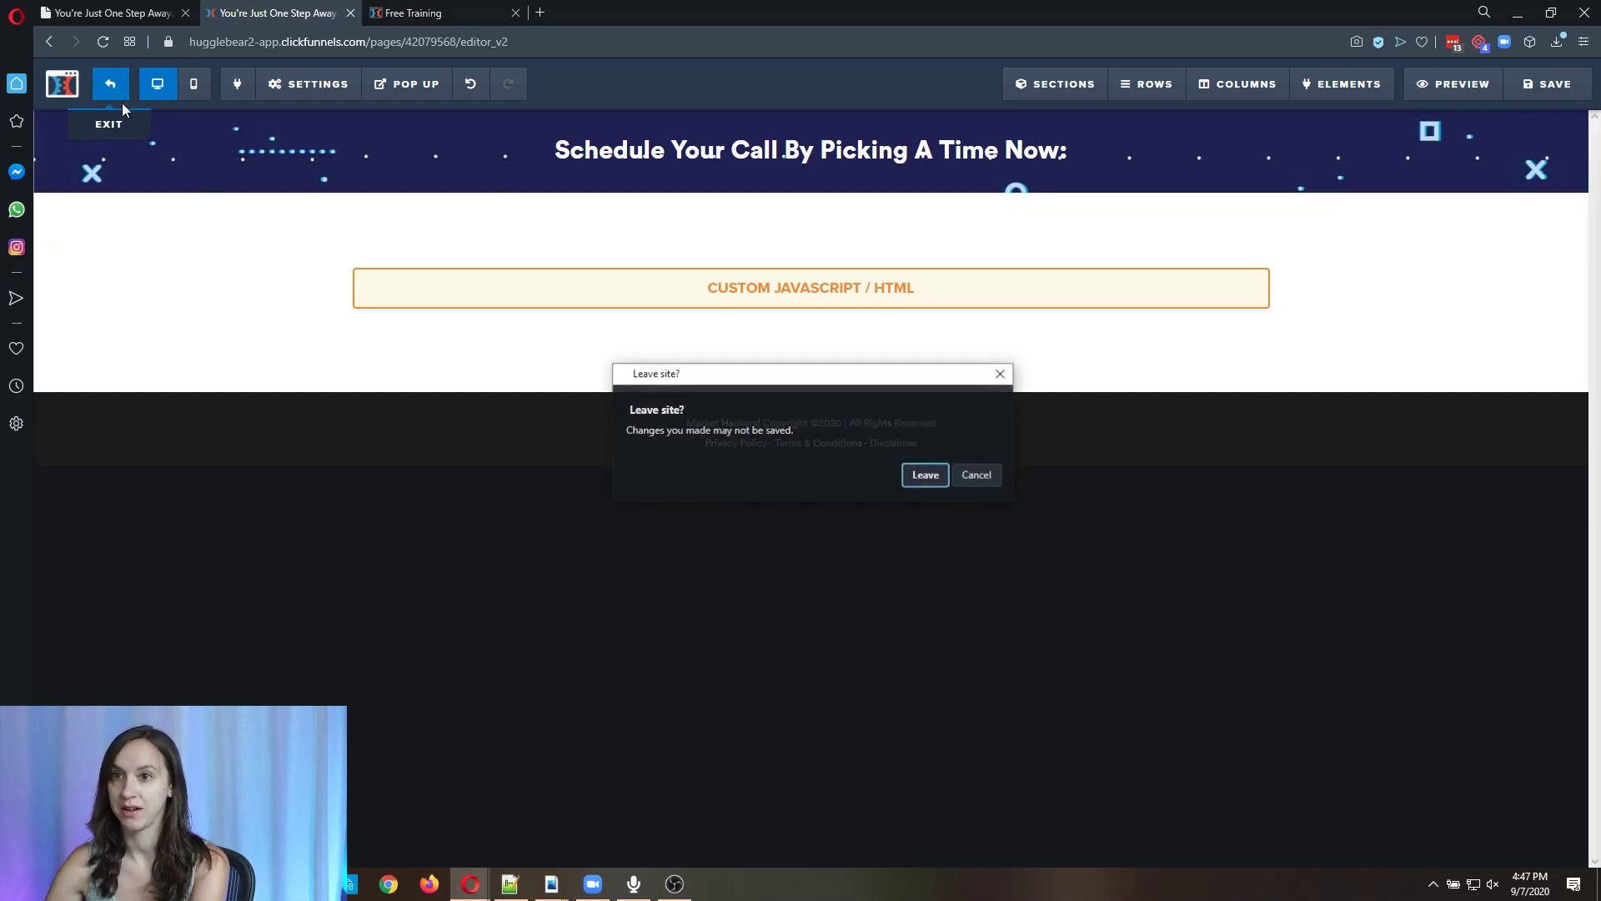
left_click(925, 475)
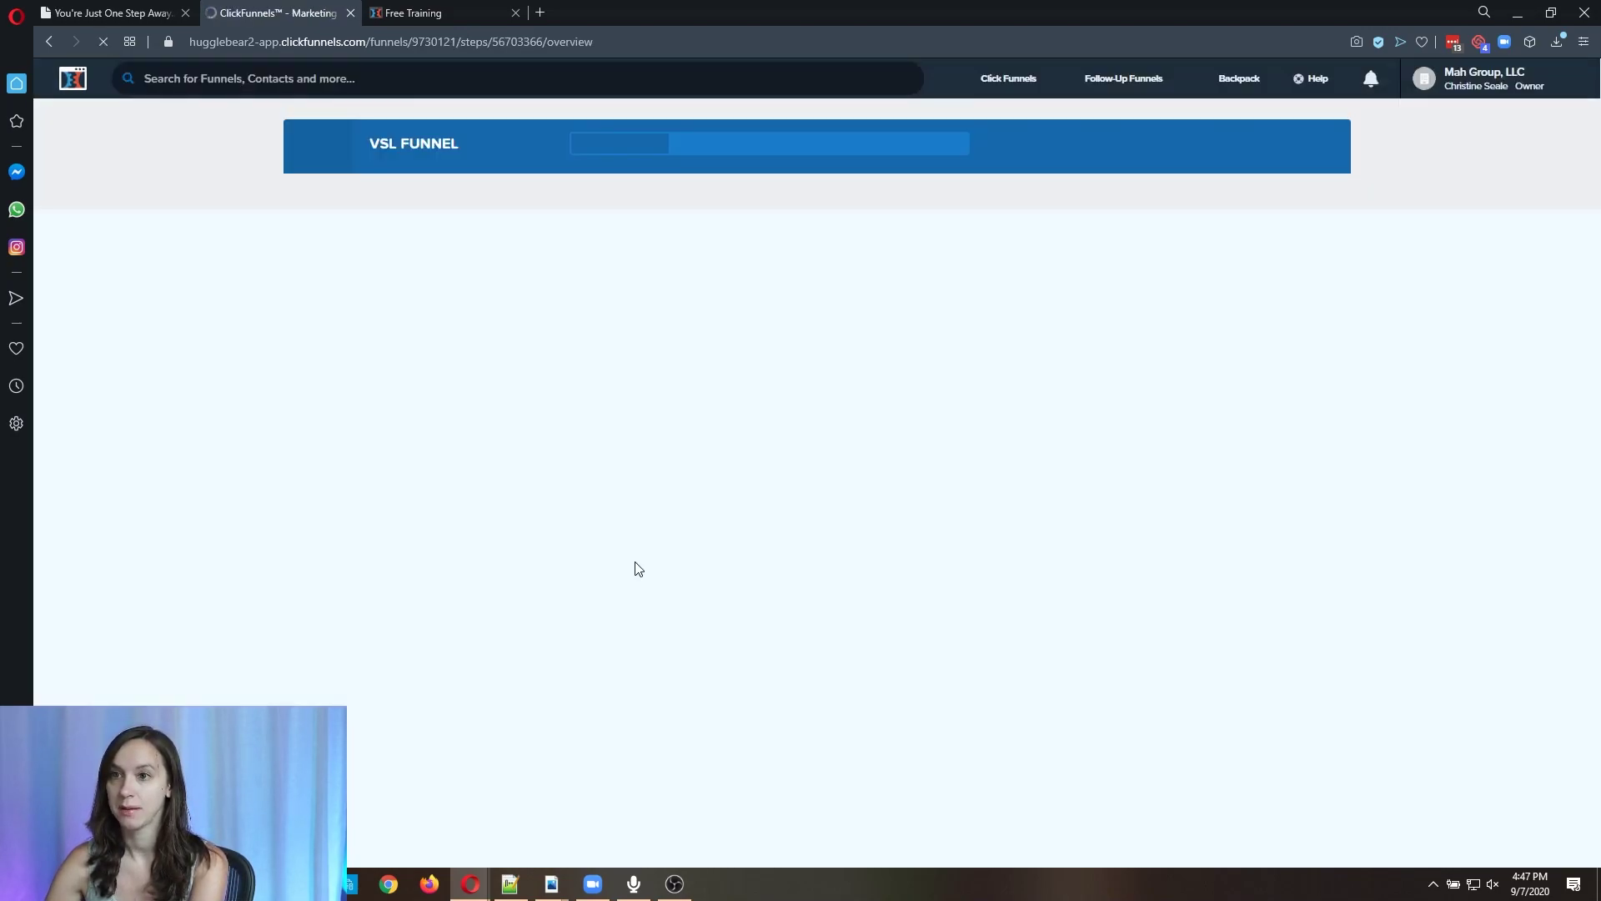
Save the imported Application Page in HighLevel and go back to the funnel steps overview
key("ctrl+Tab")
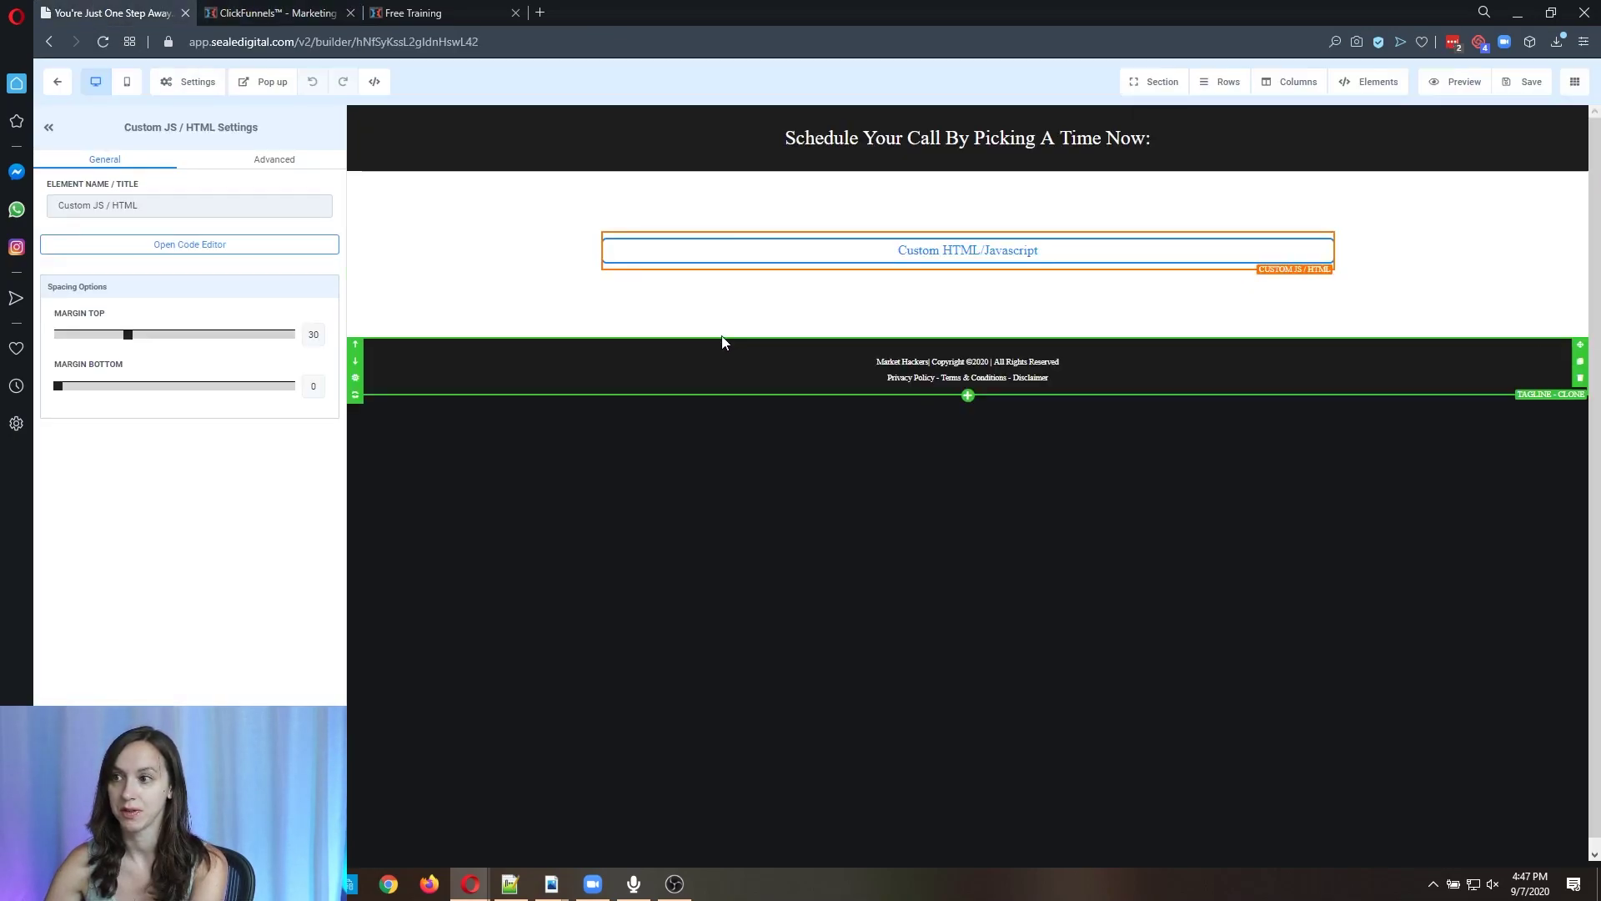
left_click(1534, 83)
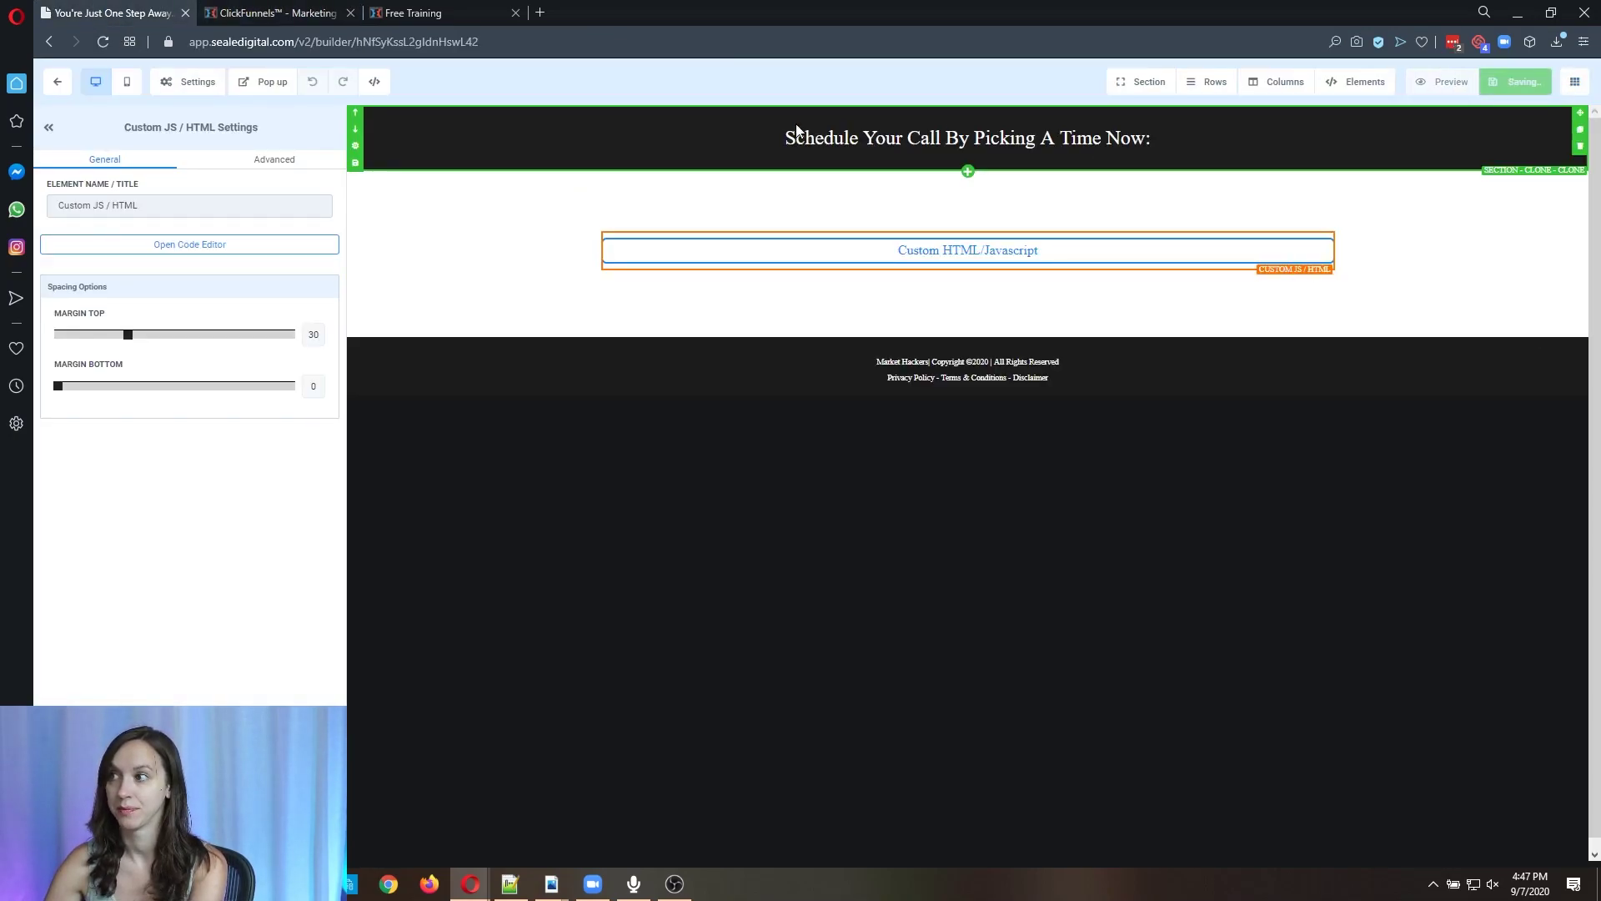
left_click(57, 81)
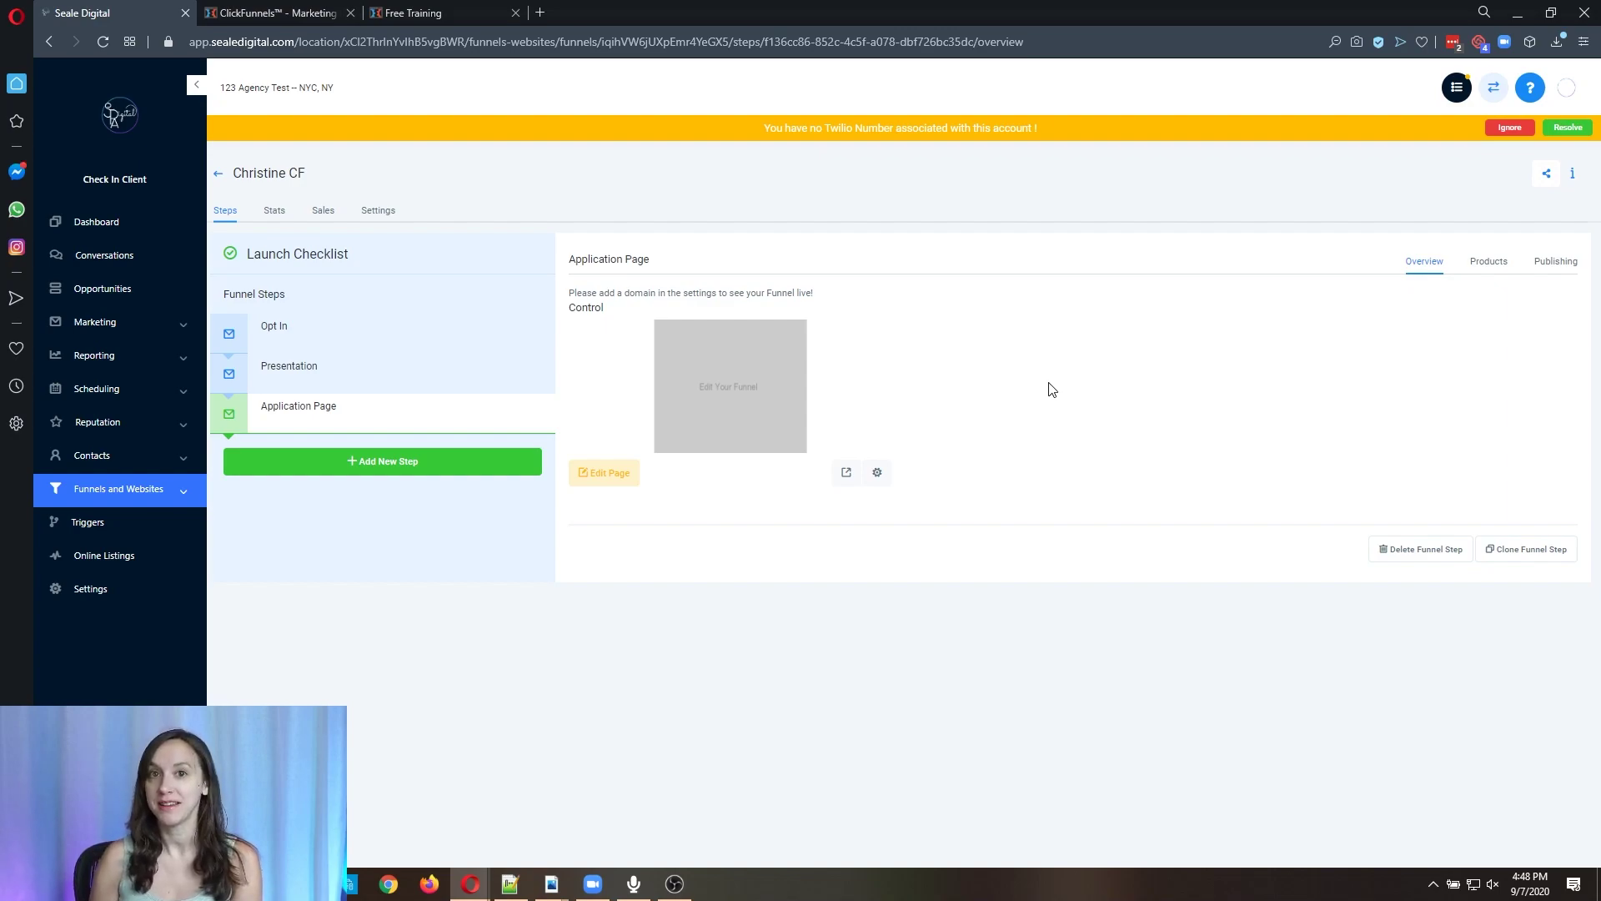